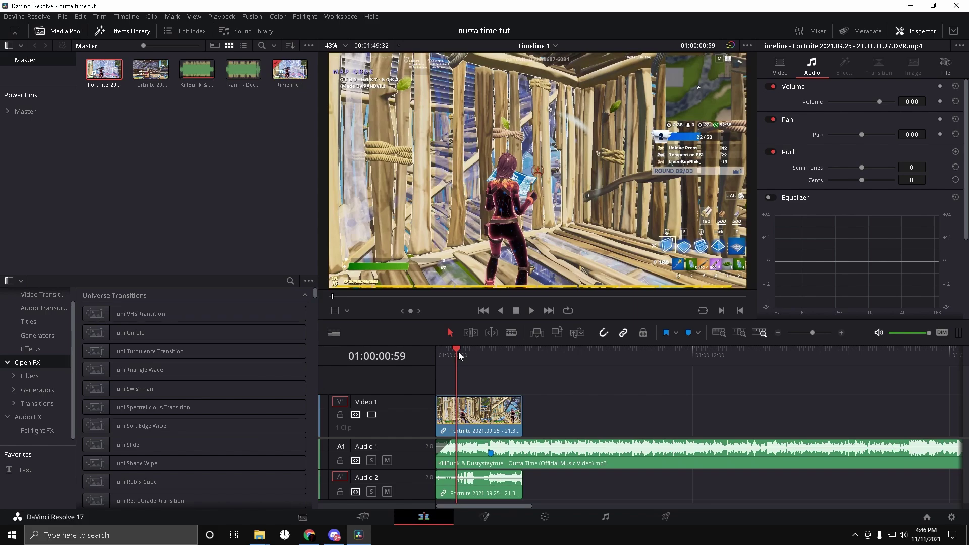
Step: Add a marker to the music clip at 01:00:01:58, ahead of its existing marker
left_click_drag(459, 352, 490, 368)
left_click(499, 418)
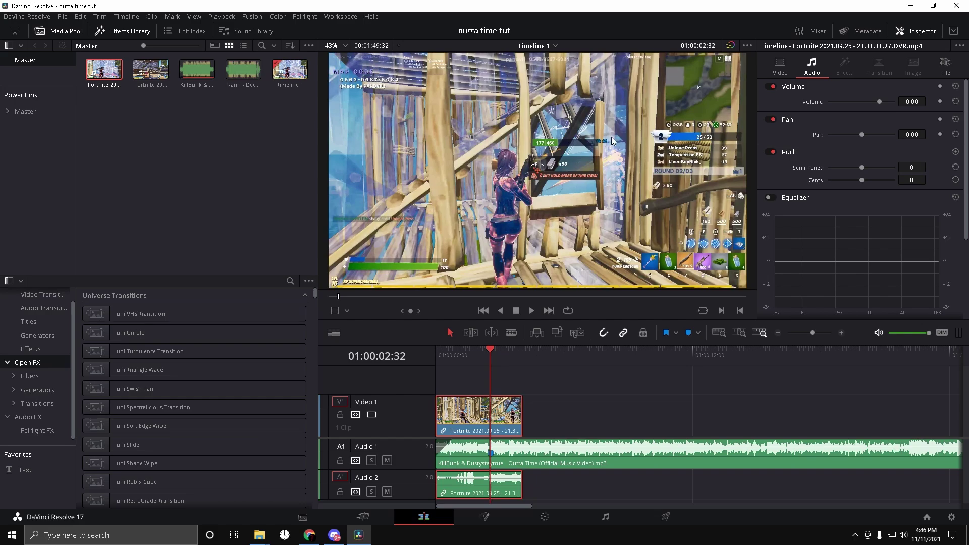
left_click(568, 362)
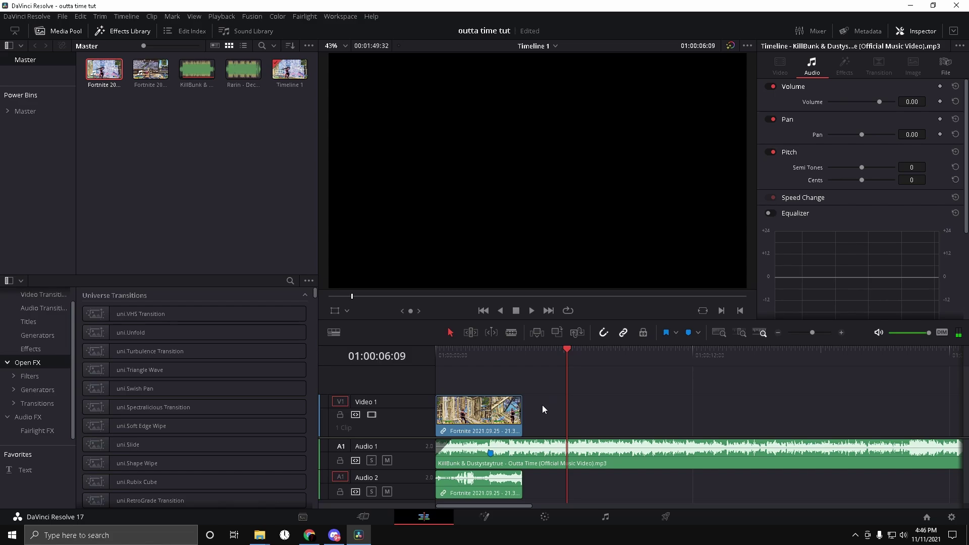
left_click(474, 350)
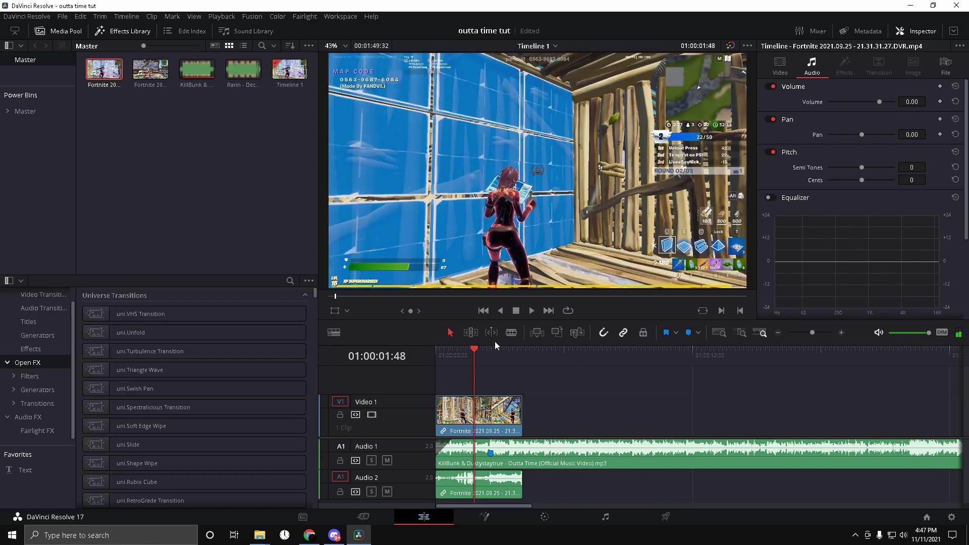
left_click_drag(810, 340, 822, 338)
left_click(719, 461)
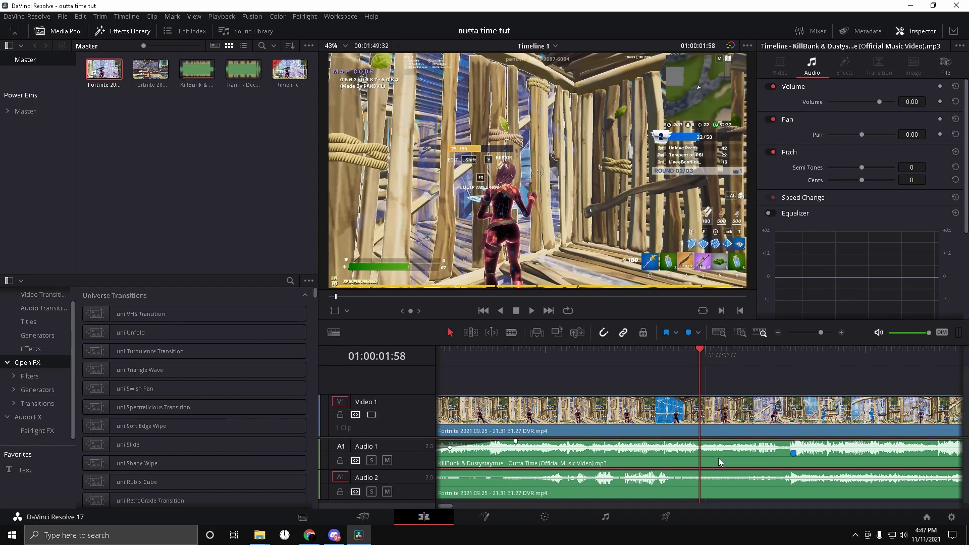
key("m")
left_click_drag(823, 335, 819, 334)
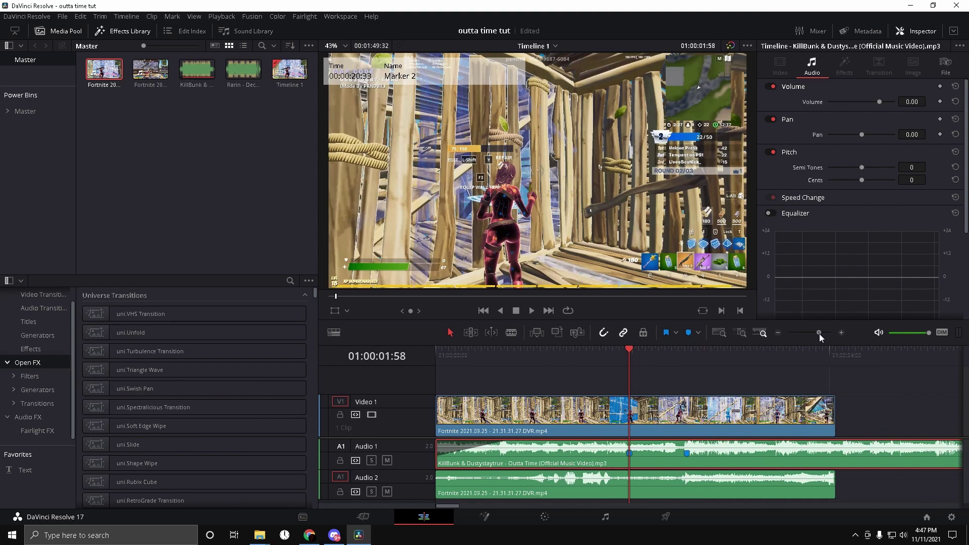
Step: Trim the beginning of the gameplay clip, realign it to the timeline's start and remove its game audio from Audio 2
left_click(447, 420)
left_click_drag(447, 420, 577, 420)
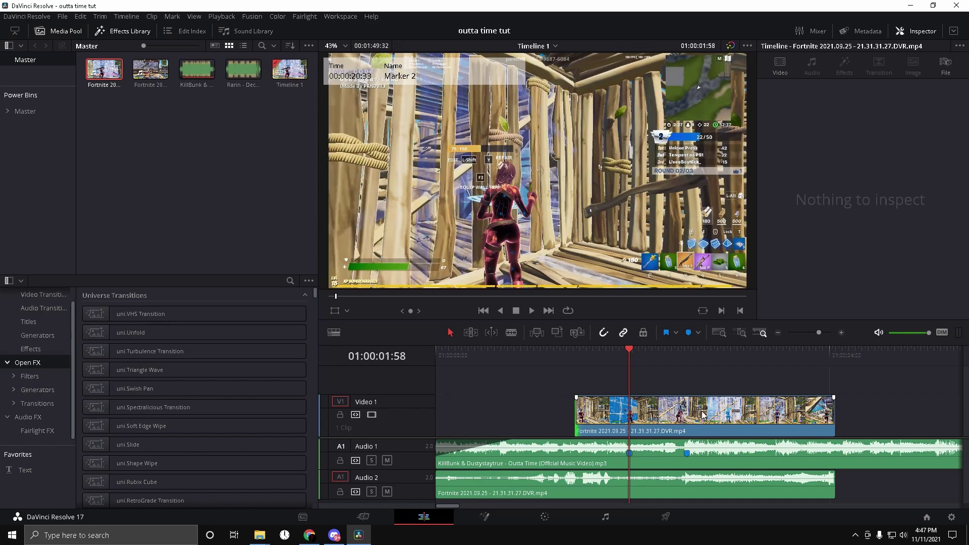
left_click(748, 412)
mouse_move(748, 413)
left_mouse_down()
mouse_move(725, 414)
mouse_move(747, 414)
left_mouse_up()
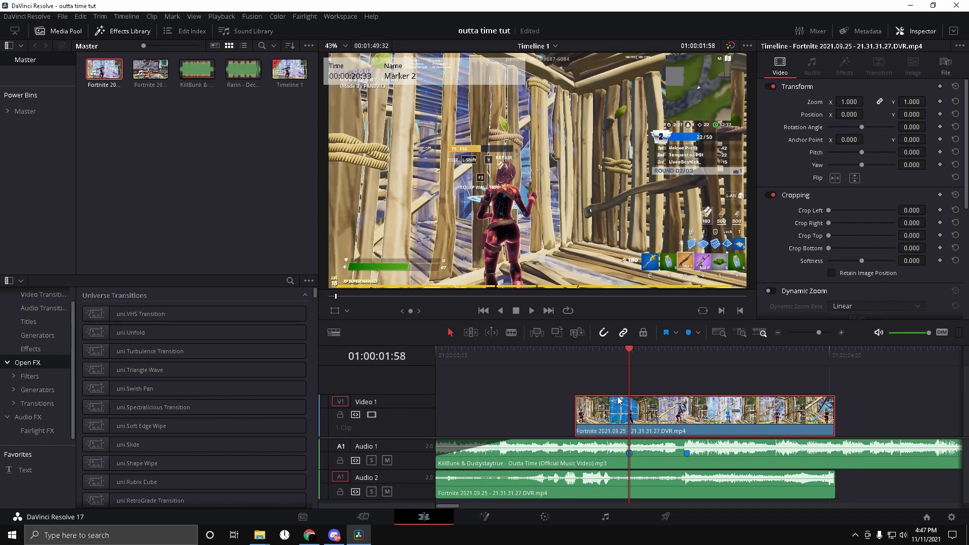
key("ctrl+s")
left_click_drag(811, 423, 795, 419)
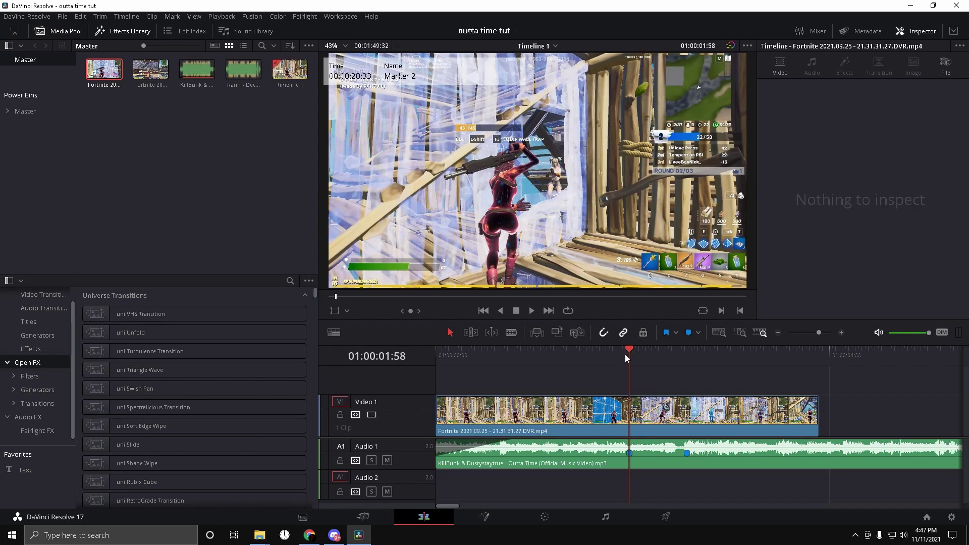
Step: Split the gameplay clip at 01:00:02:22 and move the second part to start at the music marker at 01:00:02:33
left_click_drag(625, 355, 656, 365)
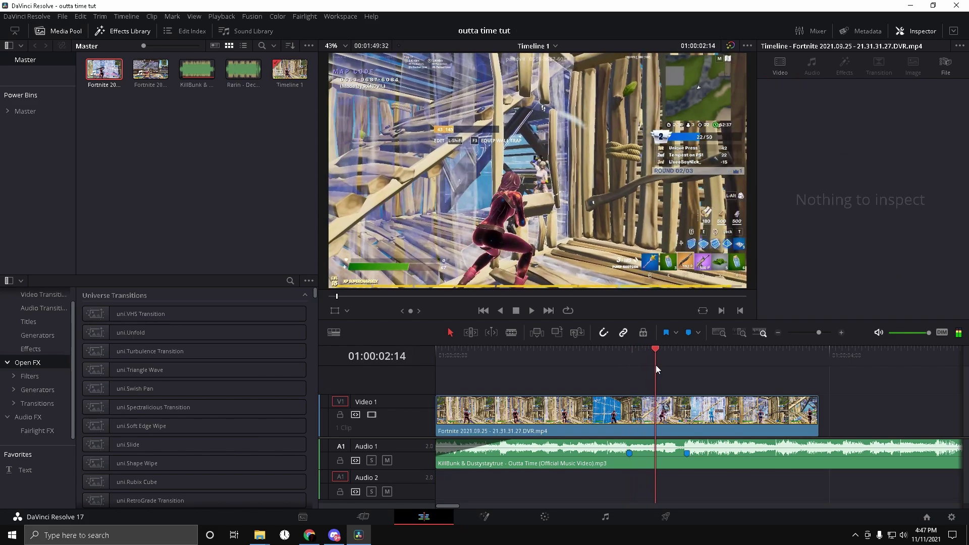
key("Right")
key("Right")
key("Right")
key("Right")
key("Right")
key("Right")
key("Right")
key("Right")
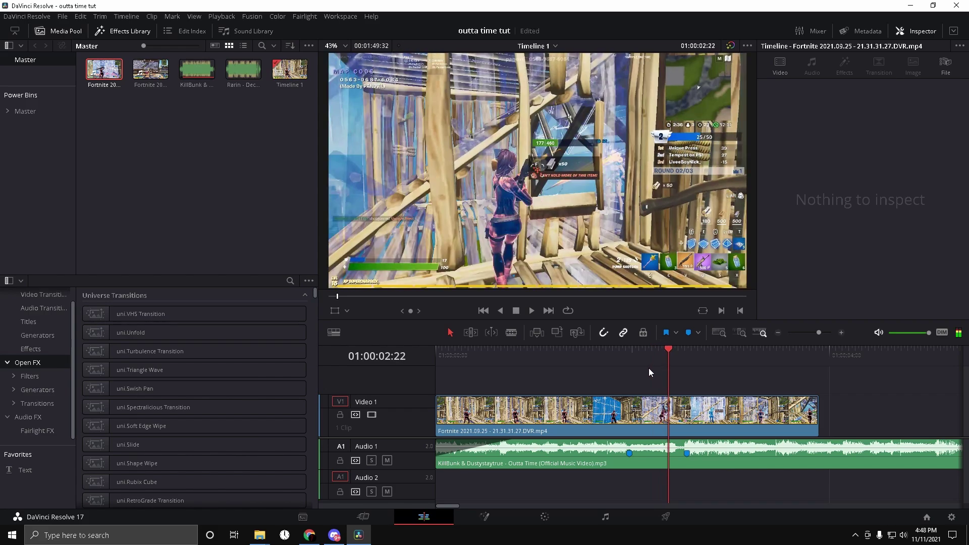
key("Right")
key("Left")
left_click(691, 412)
key("ctrl+b")
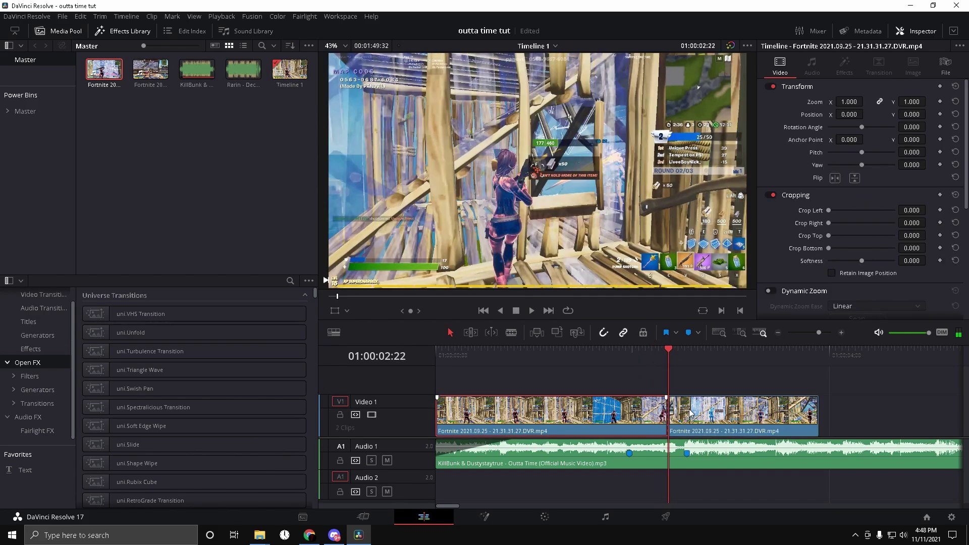
left_click_drag(691, 422, 708, 420)
left_click(687, 358)
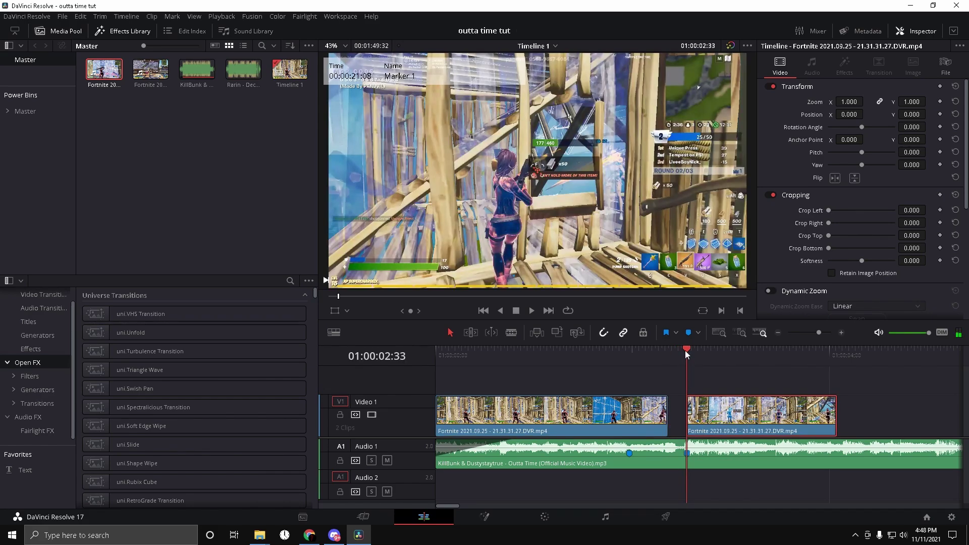
Step: Split the first gameplay part at the 01:00:01:58 marker and move the short cut-off piece up to Video 2
left_click_drag(686, 351, 630, 353)
left_click(638, 412)
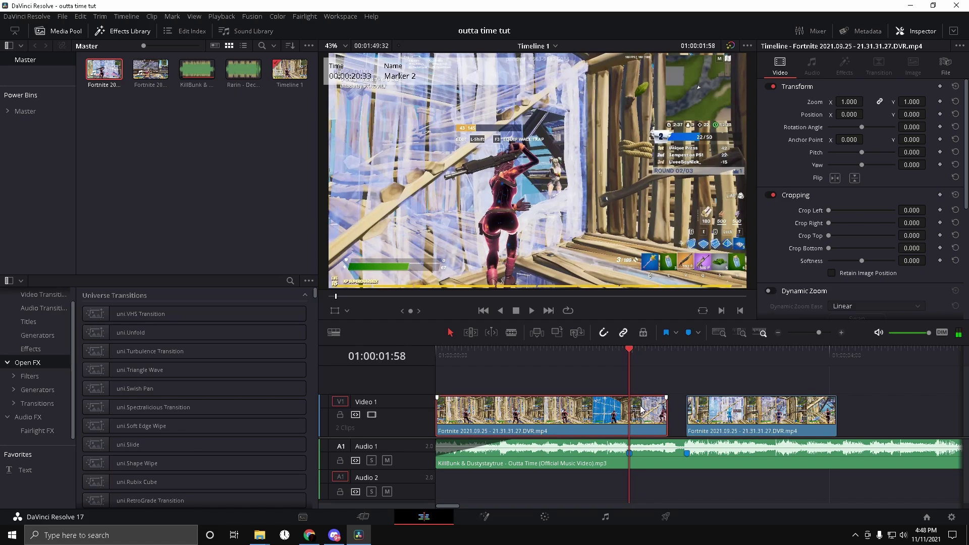
key("ctrl+b")
left_click_drag(641, 410, 649, 381)
Step: Show the retime controls and retime curve for the short clip on Video 2, displaying Retime Speed instead of Retime Frame
right_click(650, 381)
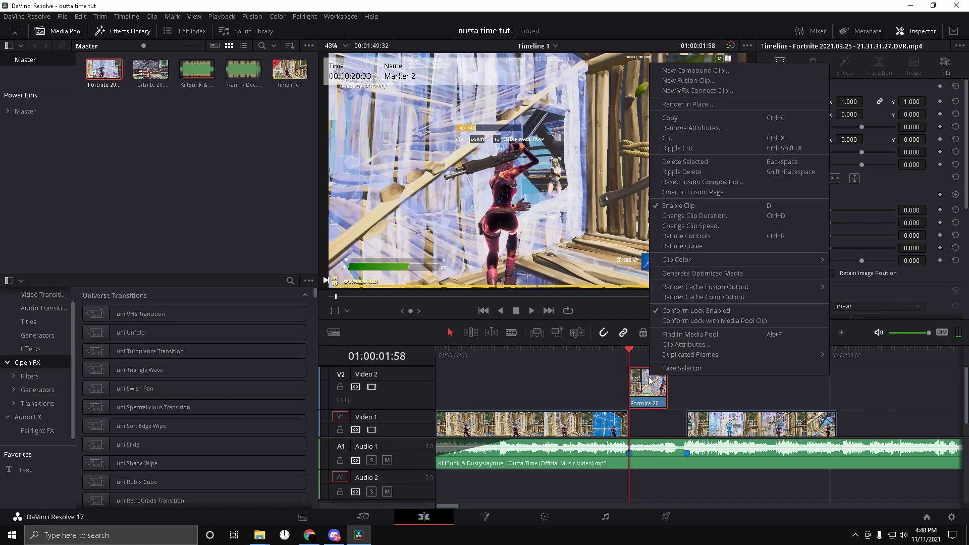
left_click(687, 235)
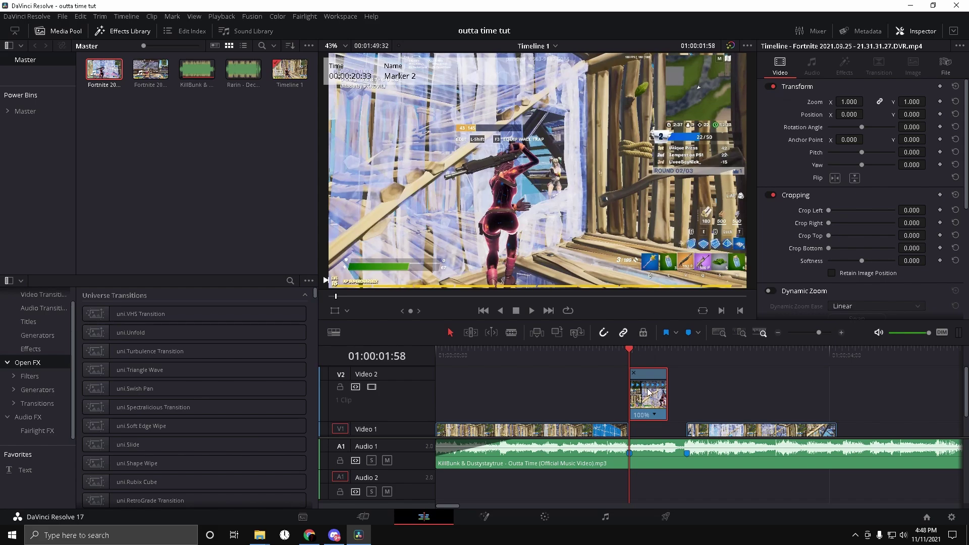
right_click(648, 389)
left_click(682, 258)
left_click_drag(817, 333, 826, 290)
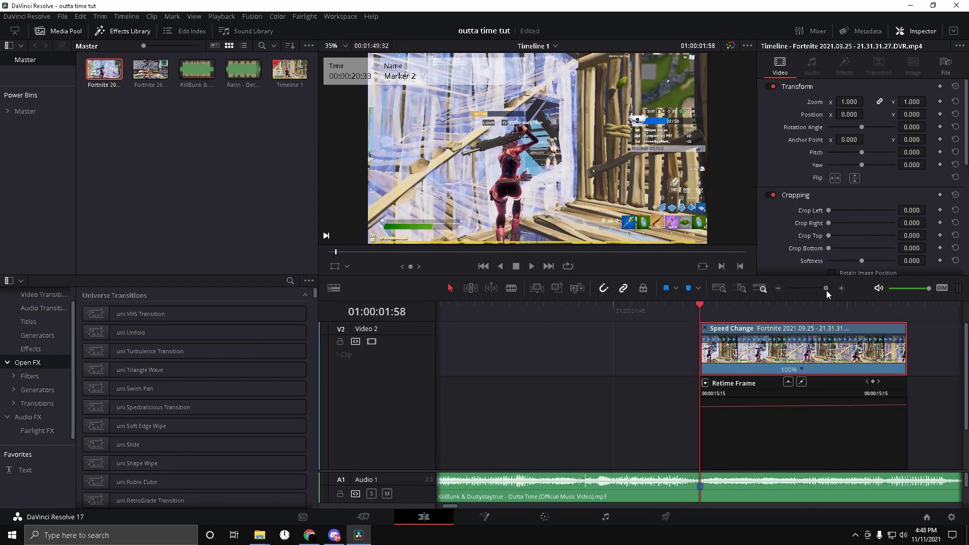
left_click(705, 383)
left_click(709, 524)
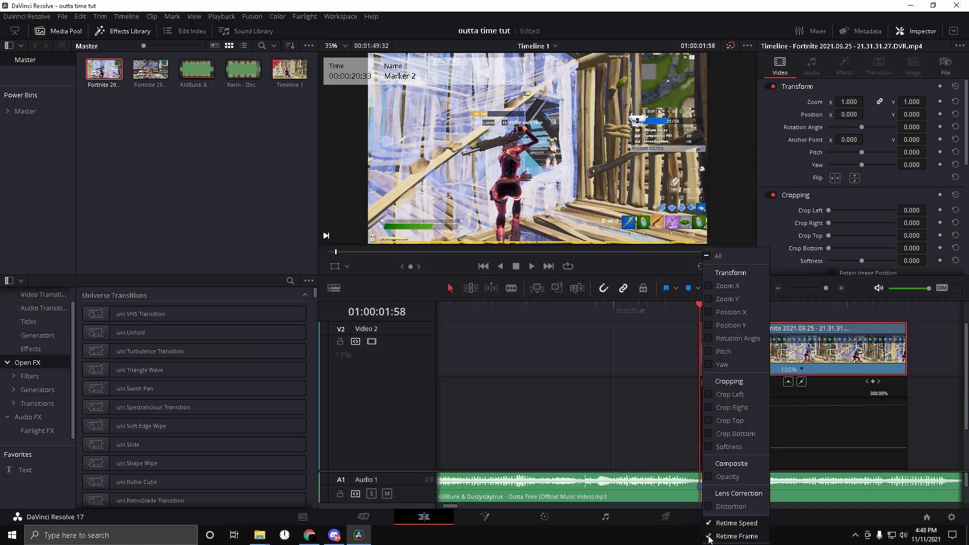
left_click(709, 537)
left_click(807, 426)
Step: Add a speed point to the short clip at 01:00:02:17
left_click_drag(803, 311, 897, 308)
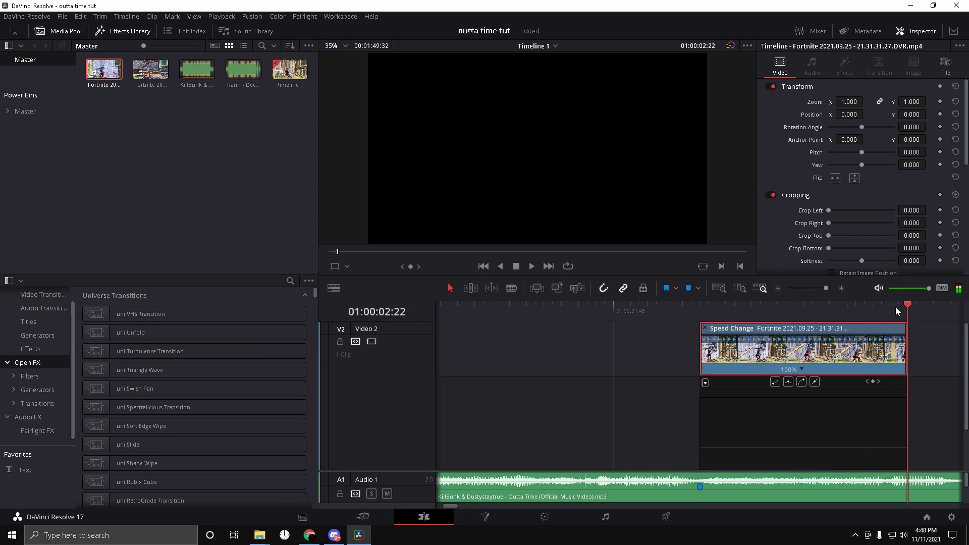
key("Left")
key("Left")
key("Left")
key("Left")
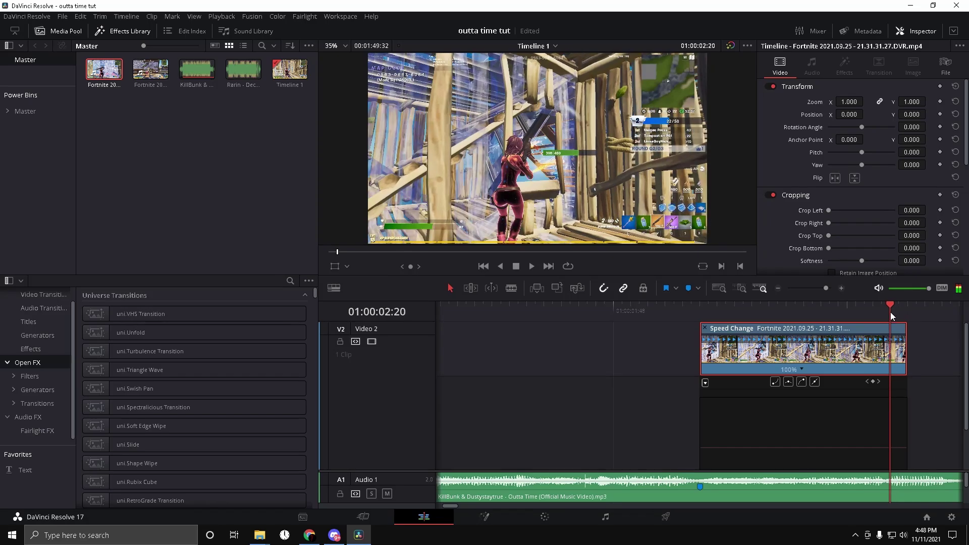
key("Left")
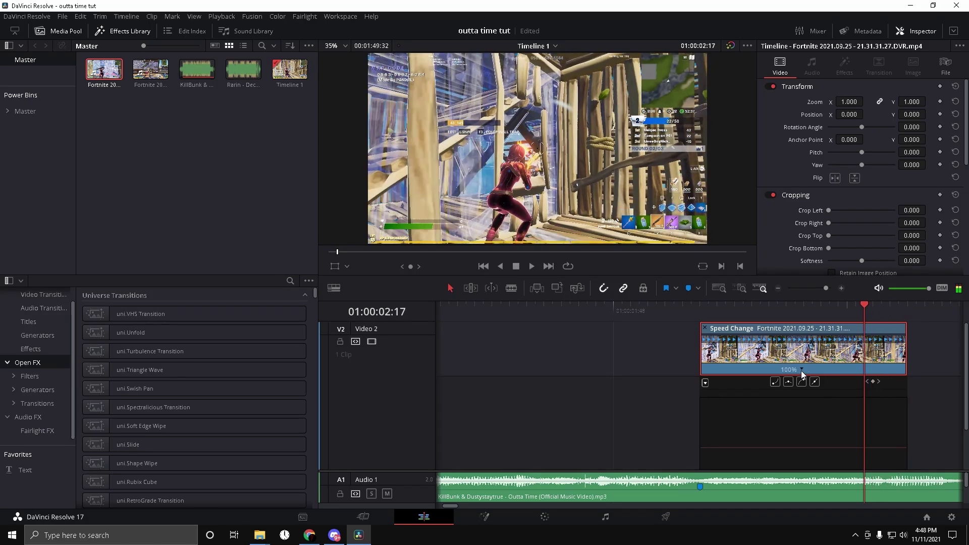
left_click(802, 370)
left_click(821, 384)
Step: Lower the speed of the segment before the speed point to about 16%
left_click_drag(825, 288, 824, 291)
left_click_drag(676, 448, 664, 544)
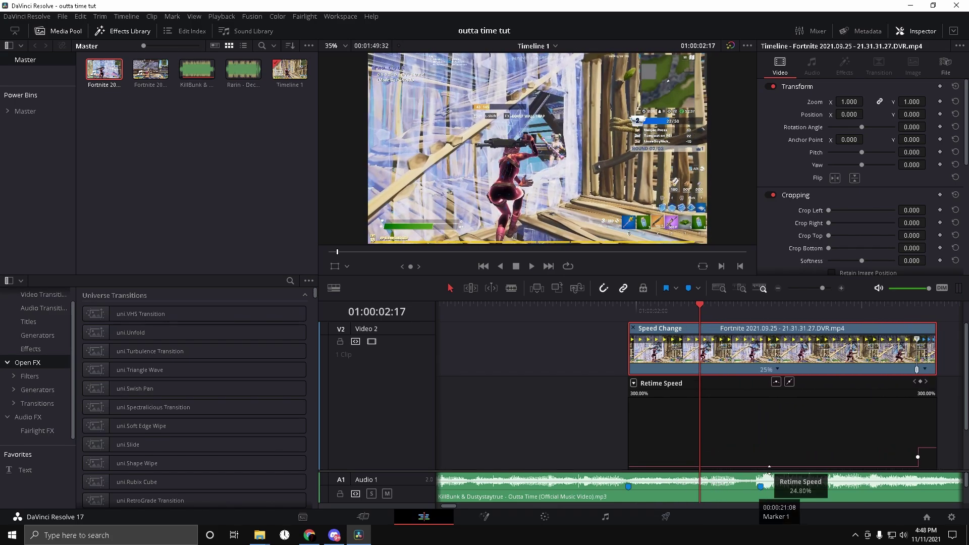
left_click_drag(772, 467, 770, 483)
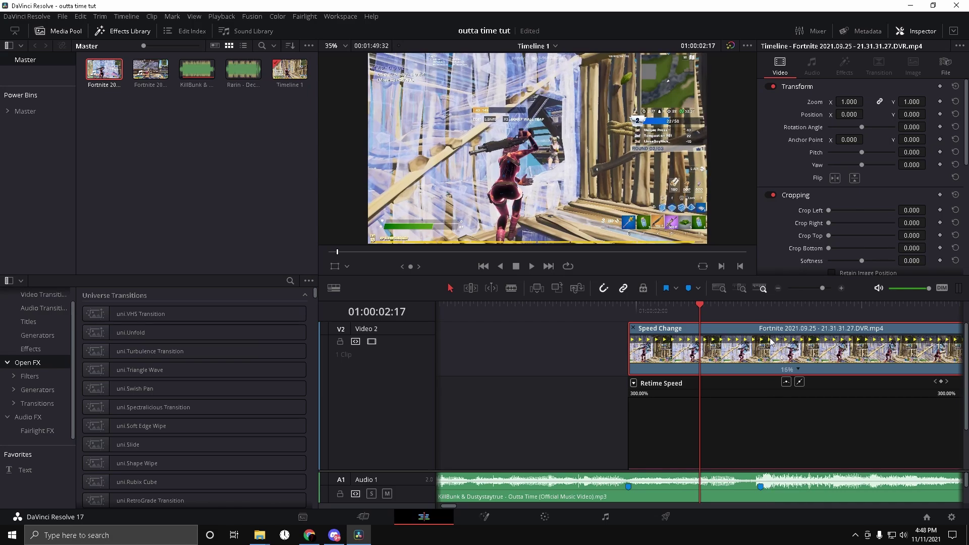
Step: Raise the retime speed of the segment after the speed point to 300%
left_click(818, 288)
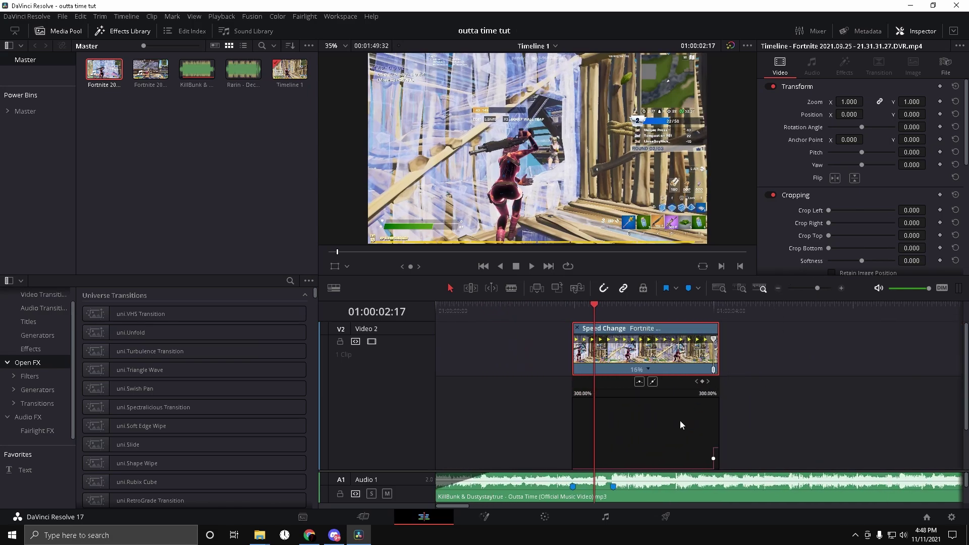
scroll(679, 422, "down", 3)
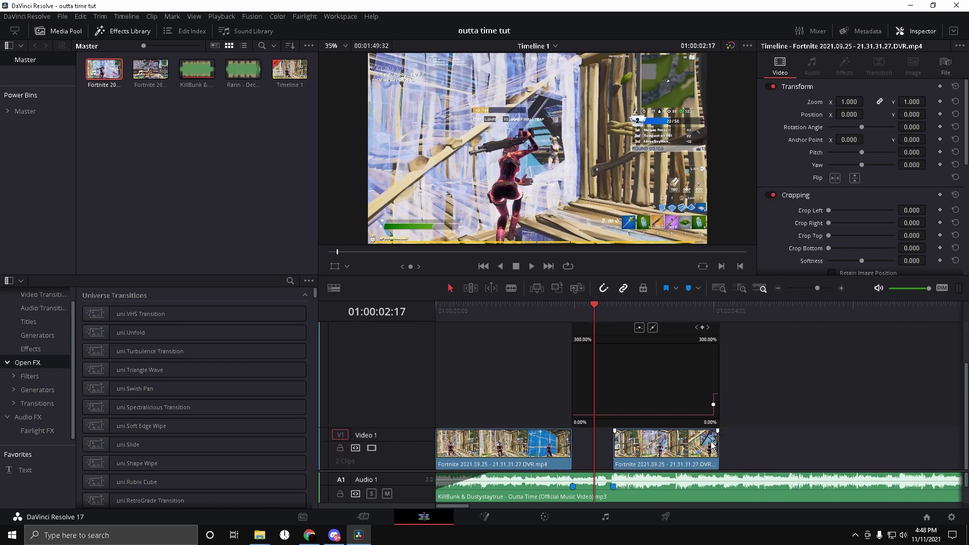
scroll(712, 445, "up", 1)
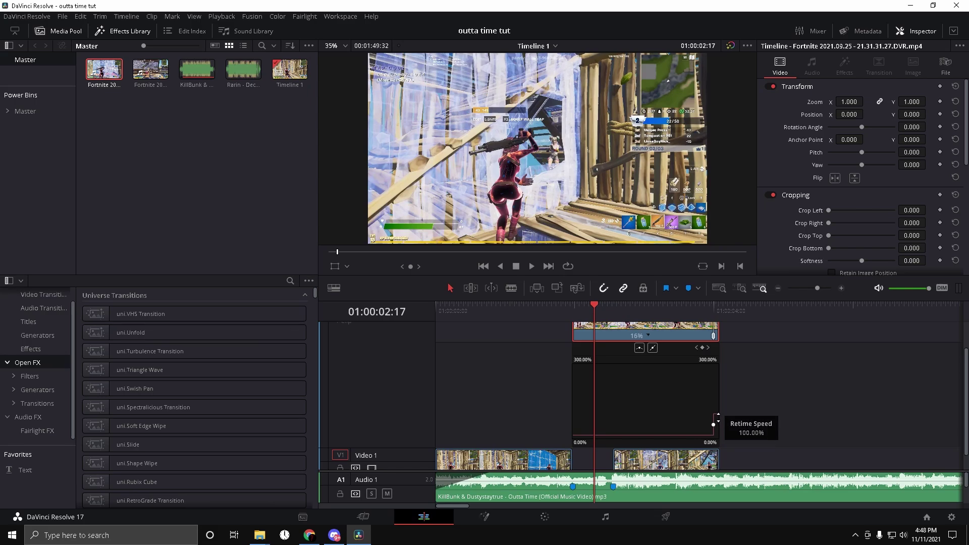
left_click_drag(715, 424, 717, 512)
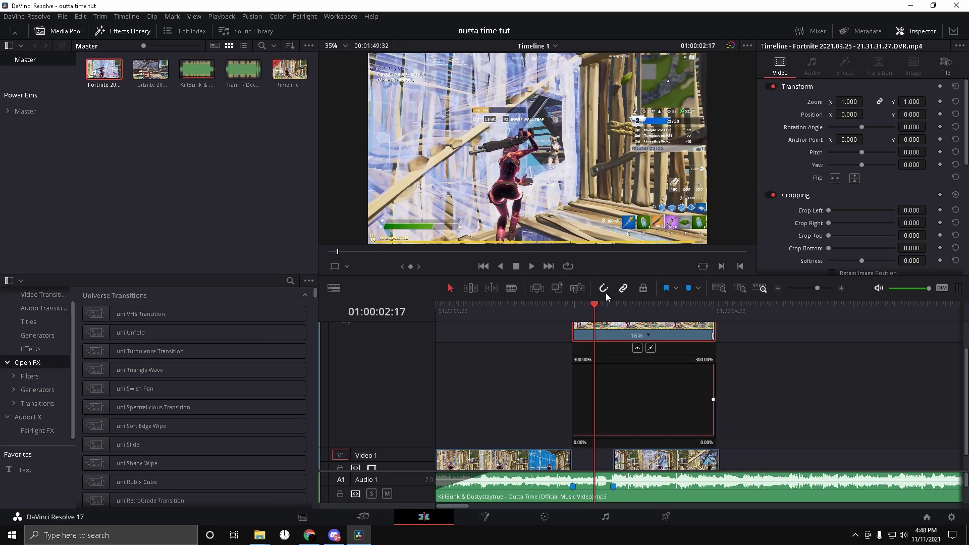
Step: Shift the speed point earlier so the retimed clip ends at the music marker at 01:00:02:33
left_click_drag(595, 309, 613, 310)
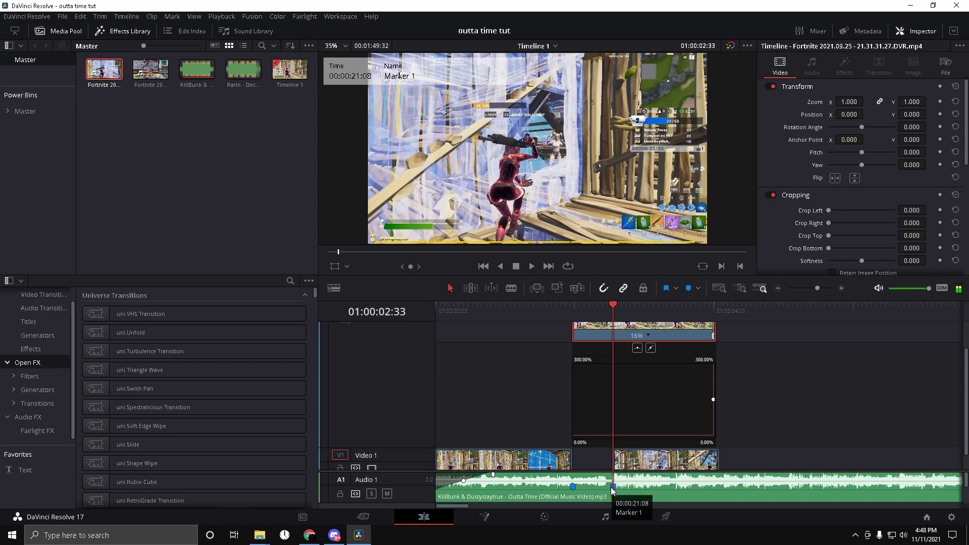
scroll(643, 449, "down", 1)
left_click_drag(817, 288, 819, 290)
left_click_drag(804, 392, 661, 392)
left_click_drag(819, 289, 828, 289)
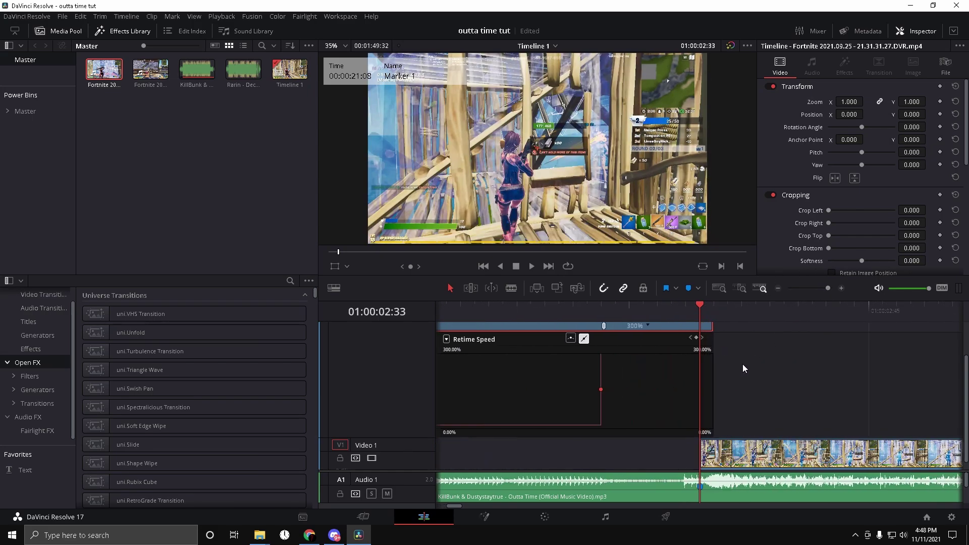
left_click_drag(601, 390, 587, 389)
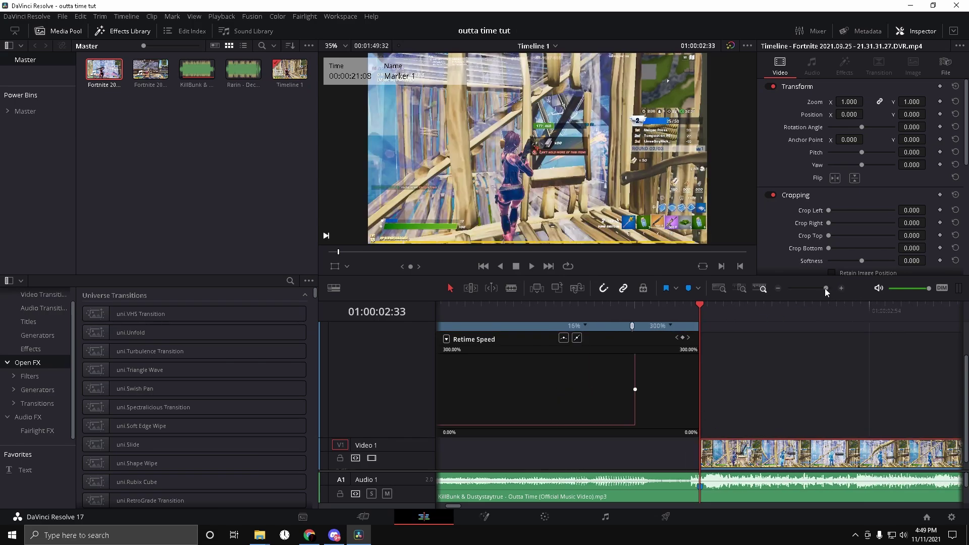
Step: Set the retimed clip's Retime Process to Optical Flow, Motion Estimation to Enhanced Better and Resize Filter to Smoother
left_click_drag(825, 289, 820, 289)
mouse_move(669, 324)
left_mouse_down()
mouse_move(645, 316)
mouse_move(709, 323)
mouse_move(674, 331)
left_mouse_up()
scroll(750, 360, "up", 2)
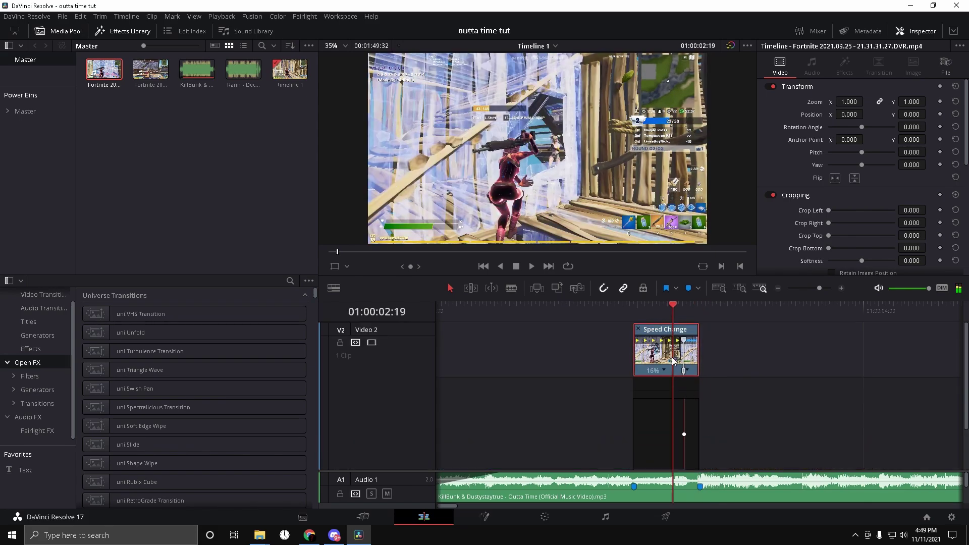
scroll(779, 233, "down", 5)
key("Left")
key("Left")
key("Left")
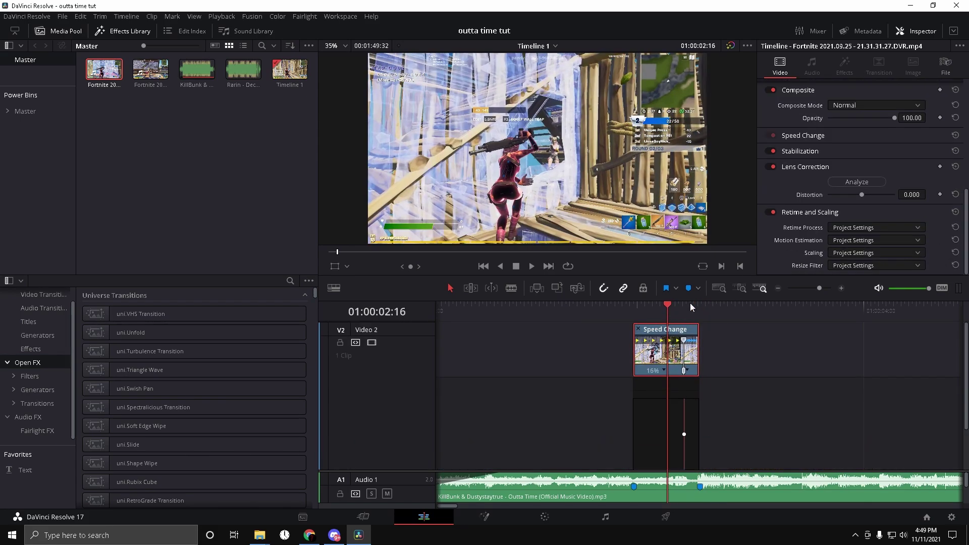
left_click(857, 228)
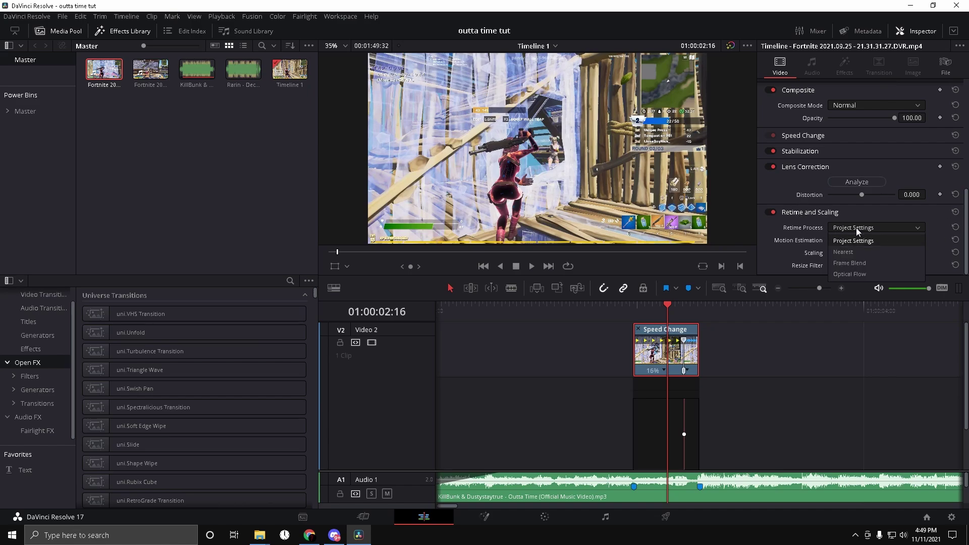
left_click(859, 273)
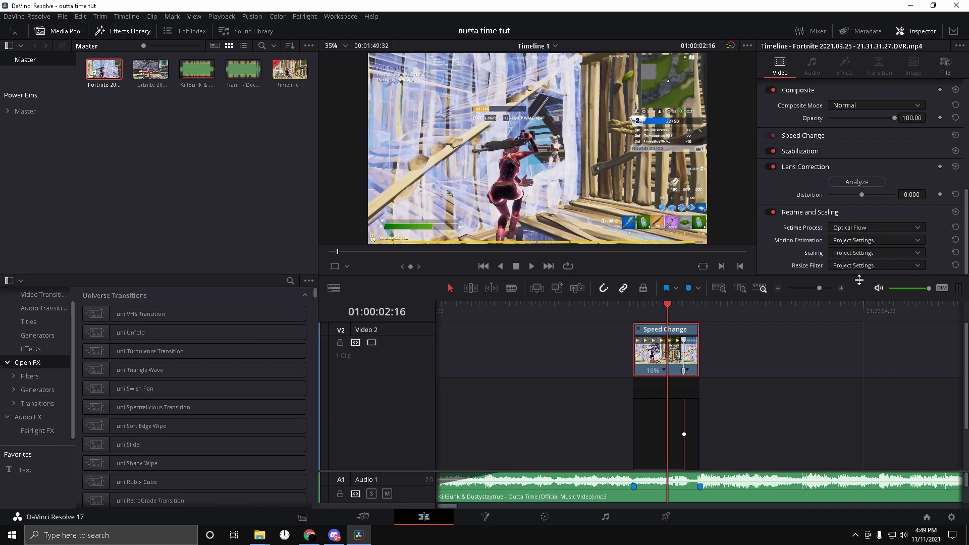
left_click(859, 241)
left_click(868, 298)
left_click(836, 266)
left_click(853, 290)
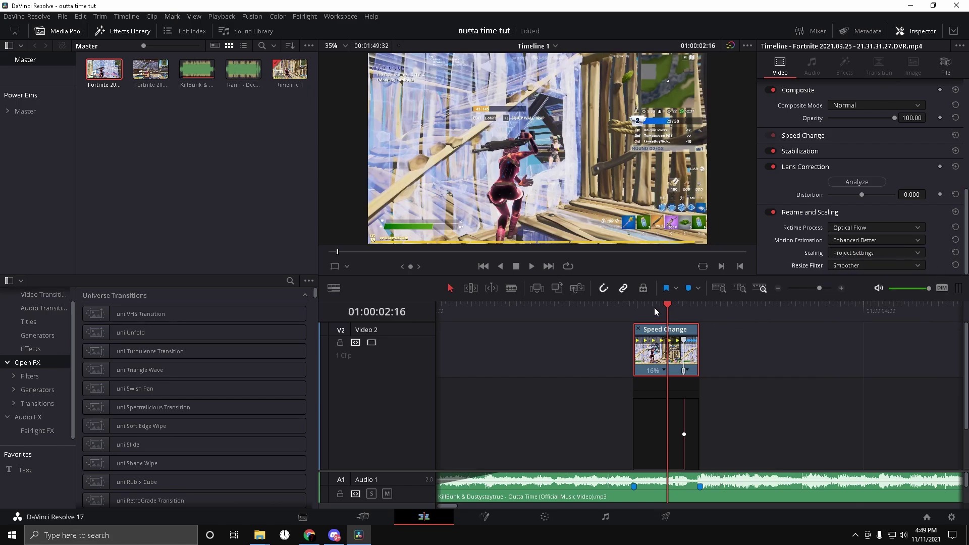
Step: Play back the retimed clip from its beginning to check the slow motion
left_click_drag(655, 307, 630, 320)
key("space")
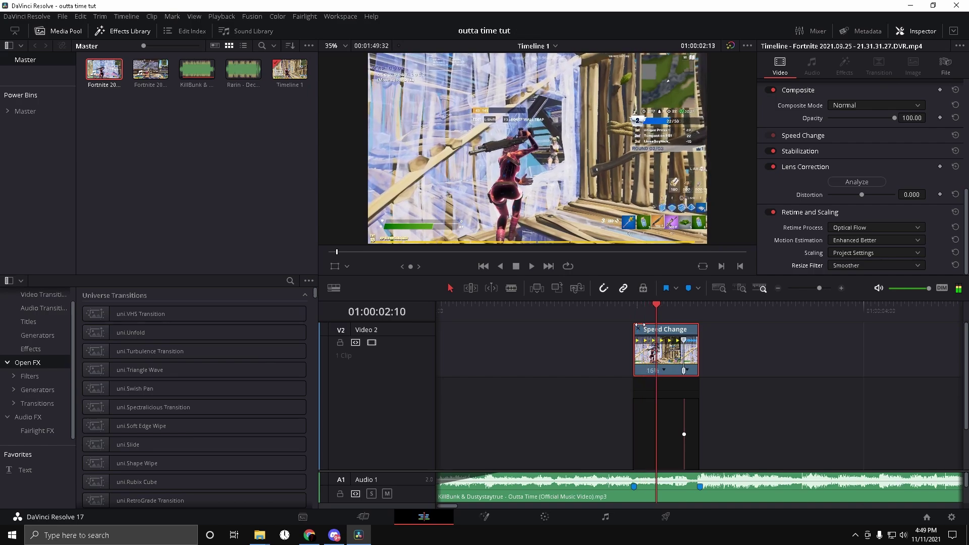
Step: Hide the retimed clip's retime curve, move the clip down into the gap on Video 1, and place the playhead at 01:00:02:33
right_click(663, 348)
left_click(695, 230)
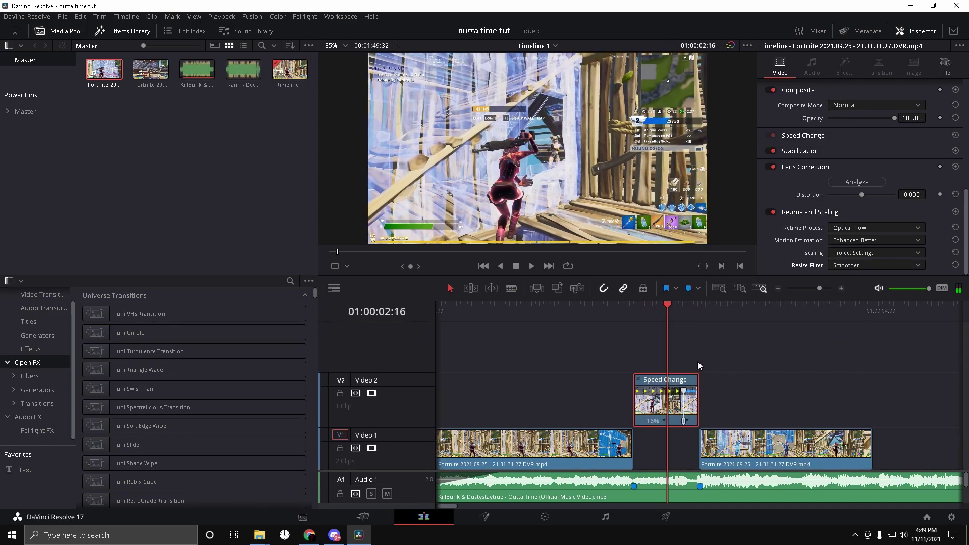
left_click_drag(659, 426, 659, 435)
left_click(701, 313)
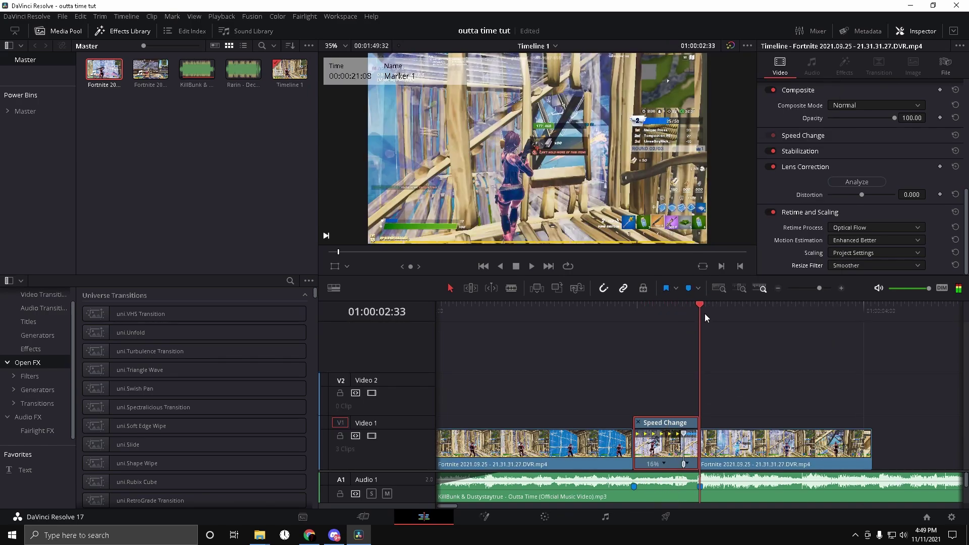
Step: Show the retime controls and the retime curve for the clip after the 01:00:02:33 marker, and enable its Retime Speed curve
left_click(717, 450)
right_click(723, 451)
left_click(771, 310)
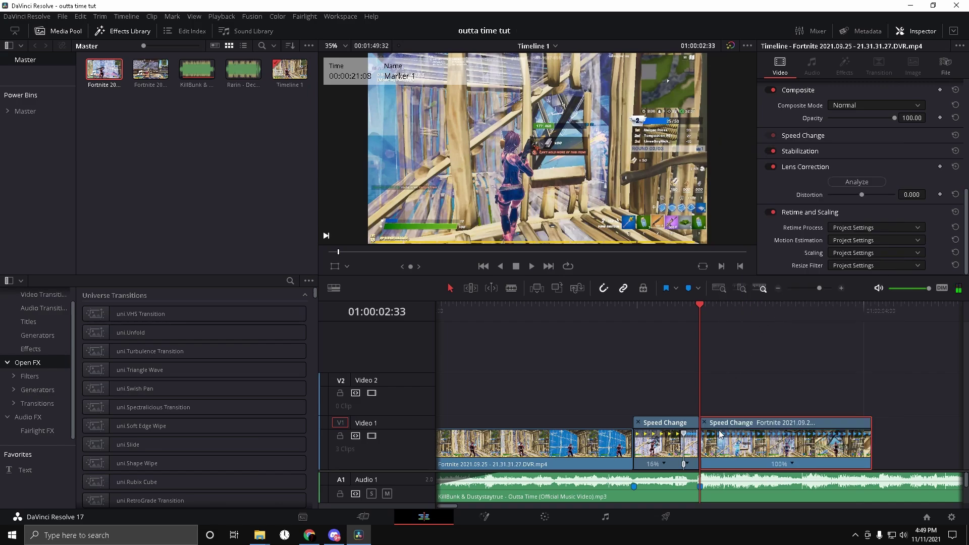
right_click(720, 434)
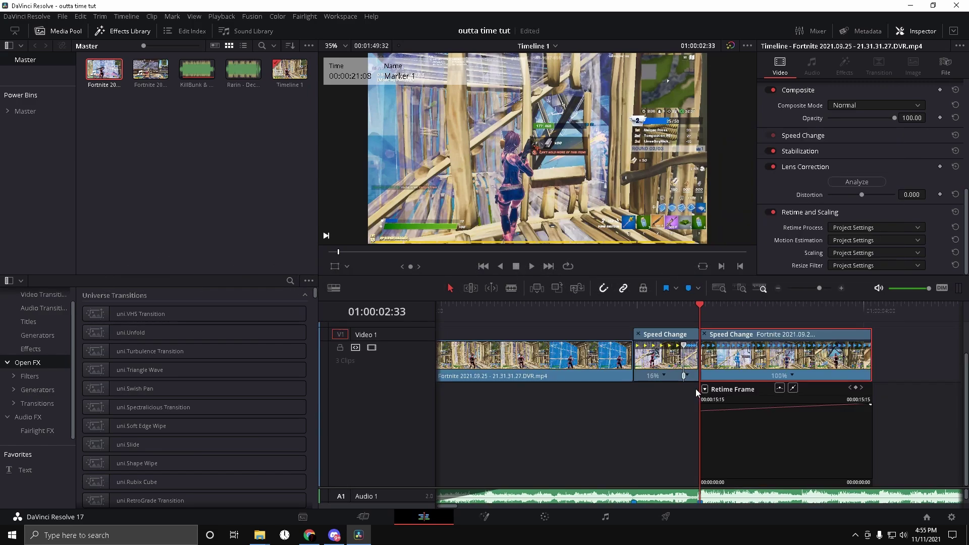
left_click(706, 390)
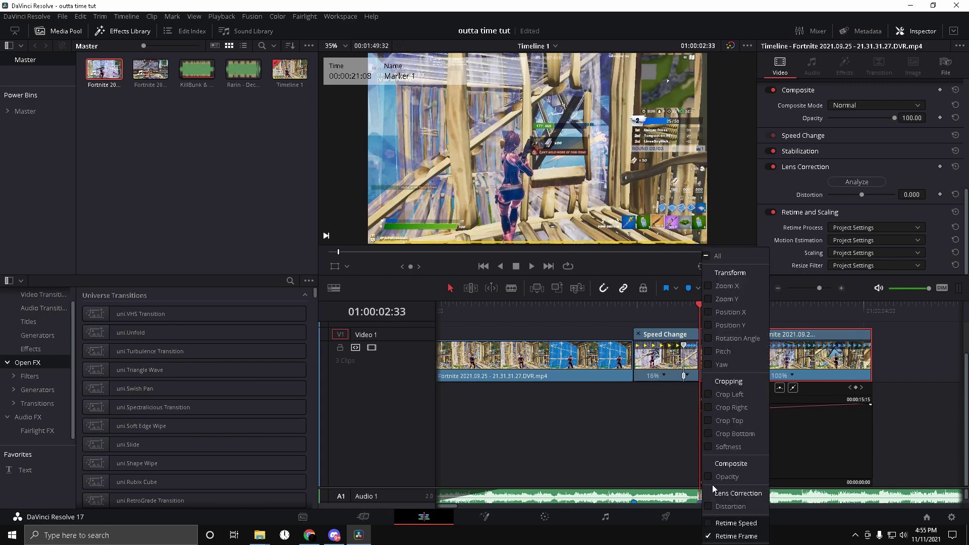
left_click(710, 524)
left_click(791, 412)
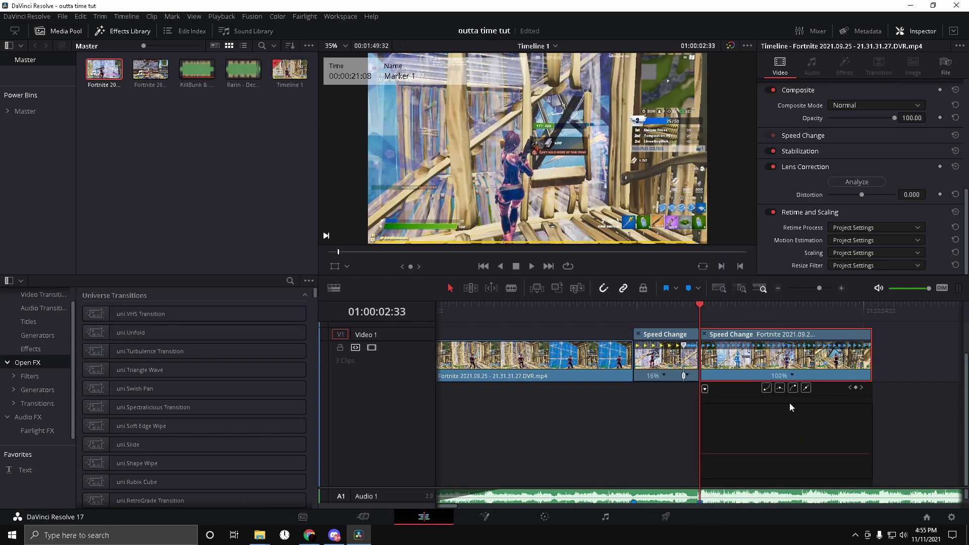
Step: Play to 01:00:02:48 and add a speed point there on the clip after the marker
key("space")
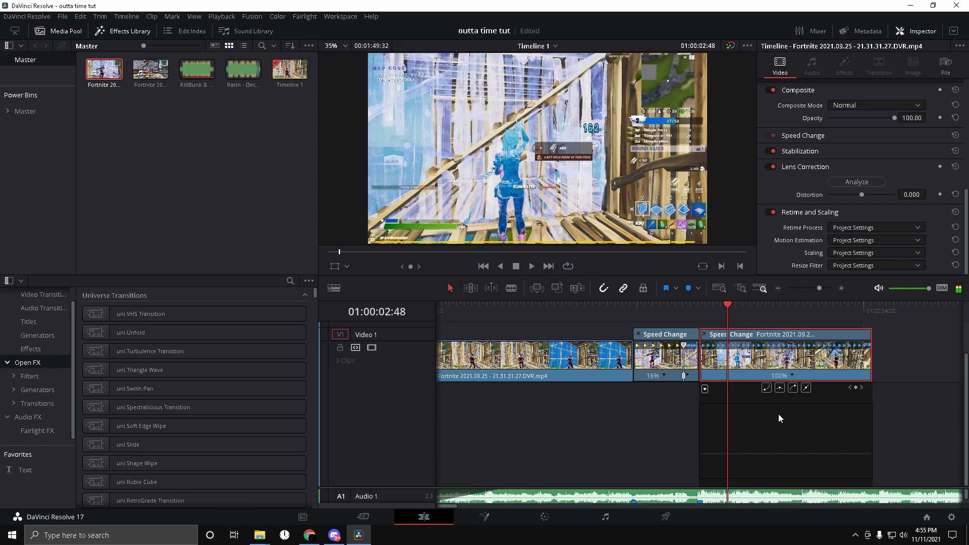
left_click(792, 375)
left_click(794, 375)
left_click(792, 375)
left_click(802, 392)
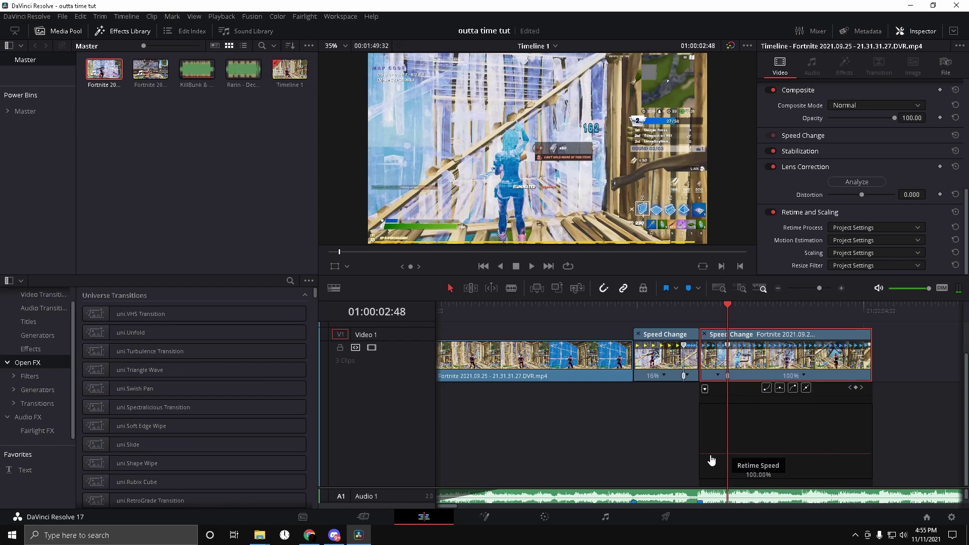
Step: Raise the retime speed of the segment before the new speed point and lower the segment after it to 32%
left_click_drag(712, 460, 710, 429)
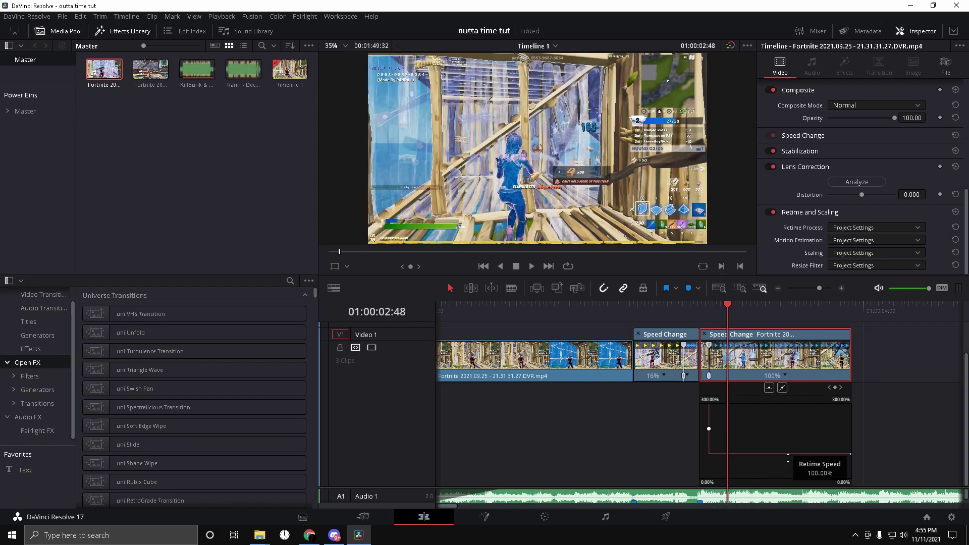
left_click_drag(785, 454, 790, 538)
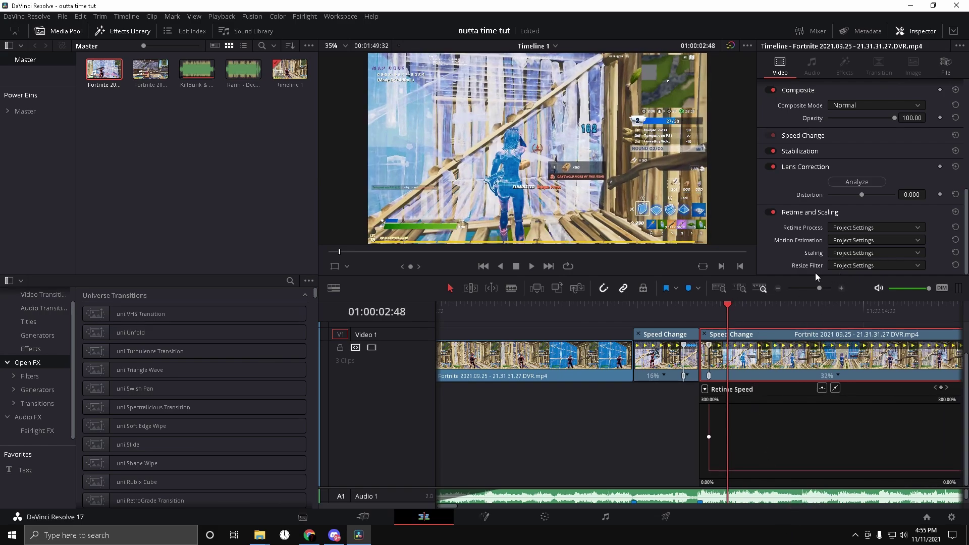
Step: Set this clip's Retime Process to Optical Flow, Motion Estimation to Enhanced Better and Resize Filter to Smoother
left_click(852, 227)
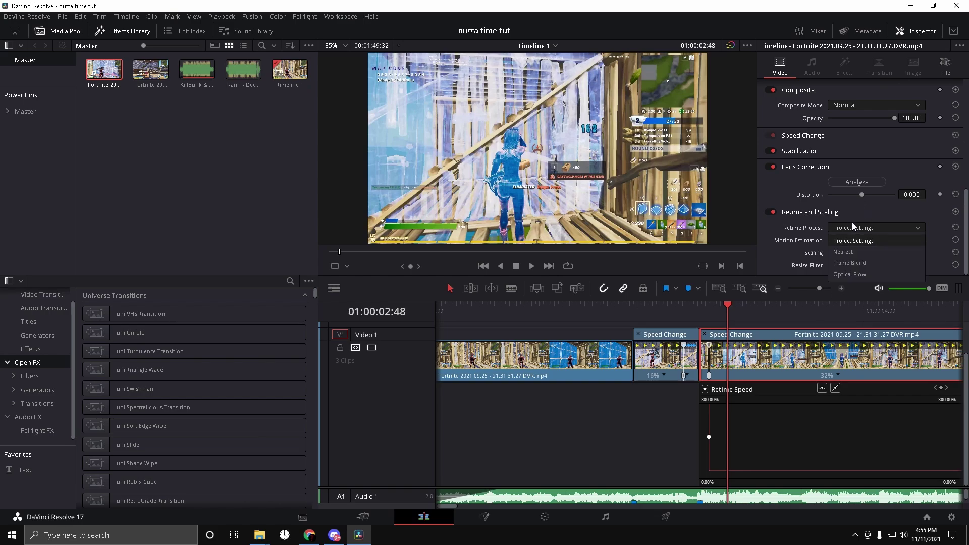
left_click(846, 277)
left_click(849, 241)
left_click(849, 299)
left_click(858, 265)
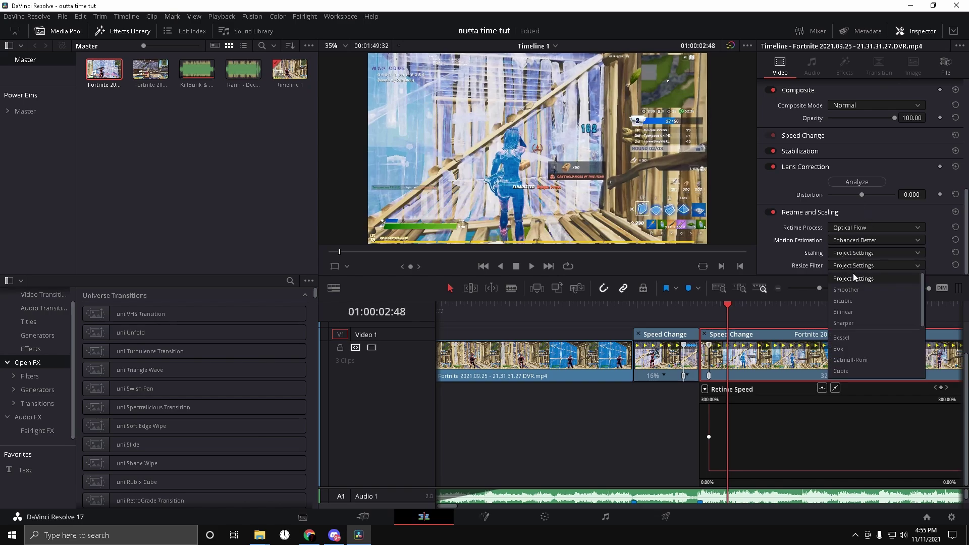
left_click(858, 290)
Step: Duplicate the short slow-motion clip starting at 01:00:01:58 onto Video 2, directly above the original
mouse_move(727, 309)
left_mouse_down()
mouse_move(697, 333)
mouse_move(631, 330)
left_mouse_up()
scroll(719, 492, "down", 3)
left_click(655, 376)
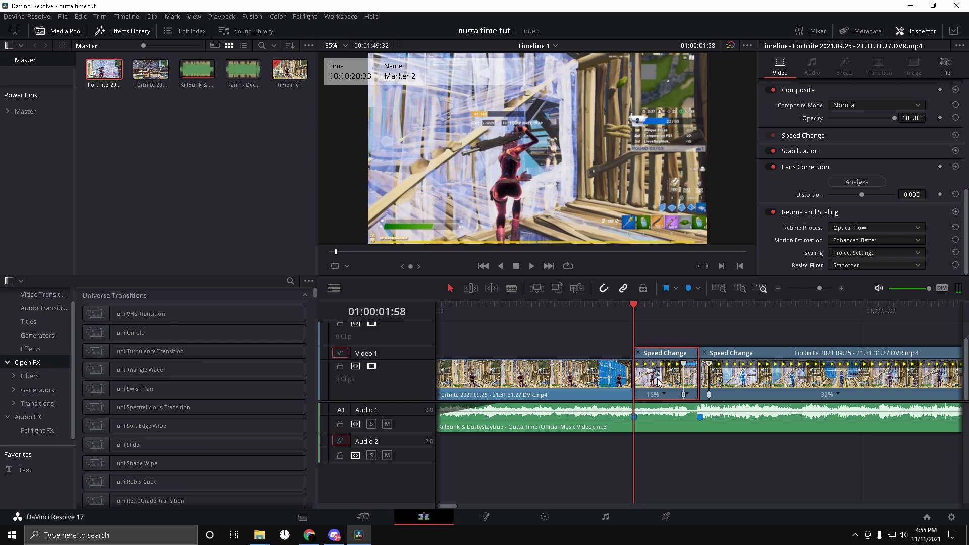
left_click_drag(660, 378, 661, 346)
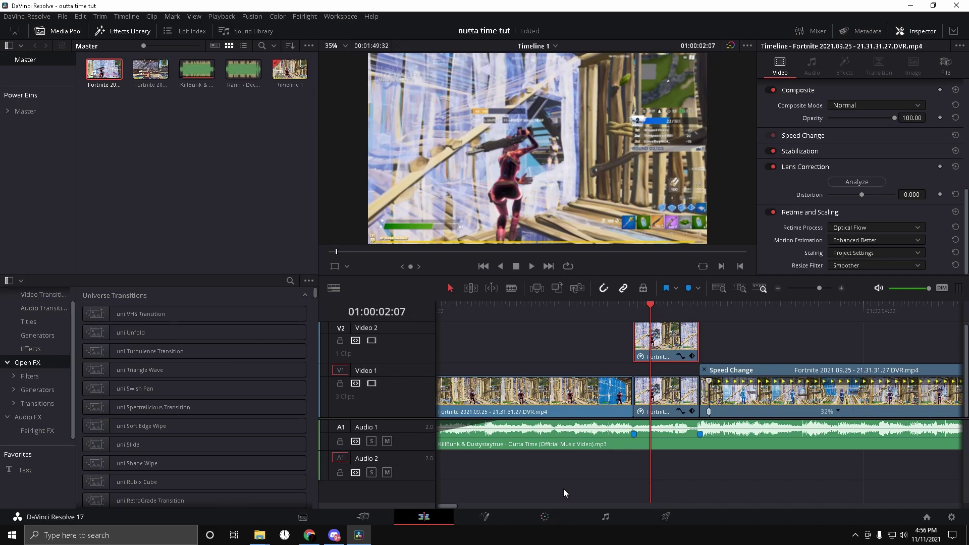
Step: Open the duplicated clip on the Color page and turn Timeline Proxy Mode off
left_click(547, 516)
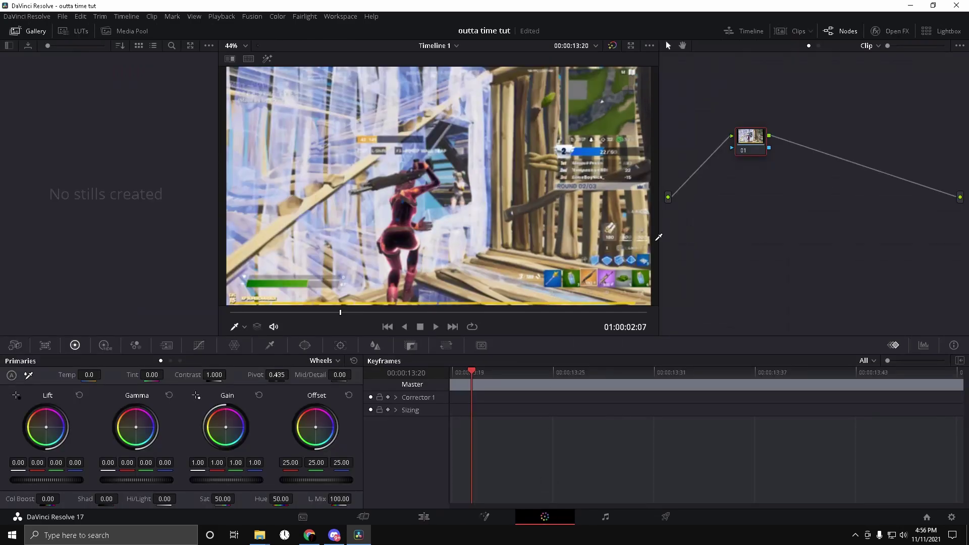
left_click(232, 16)
mouse_move(354, 53)
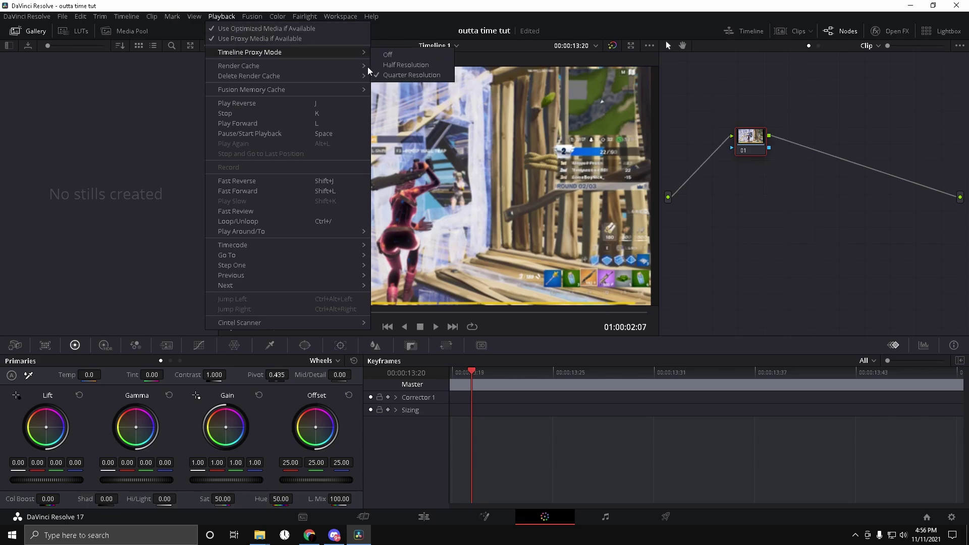
left_click(389, 56)
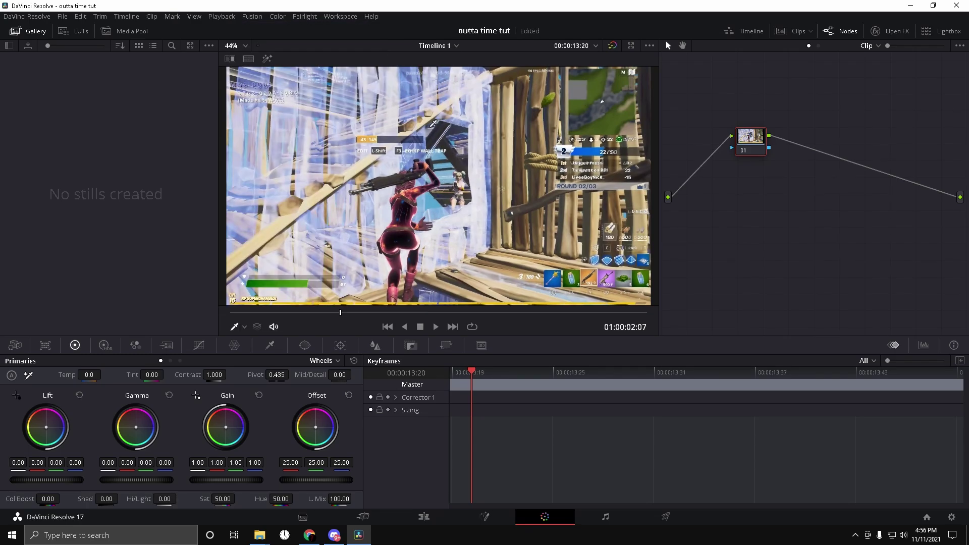
Step: Activate a curve window on the duplicate's node with the playhead on its first frame, 01:00:01:58
left_click(305, 346)
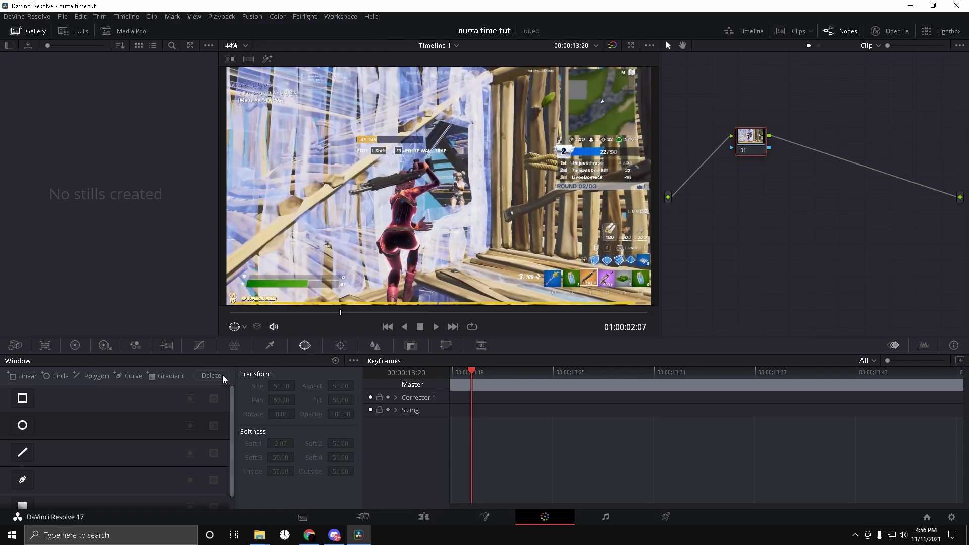
scroll(40, 472, "down", 1)
left_click(25, 467)
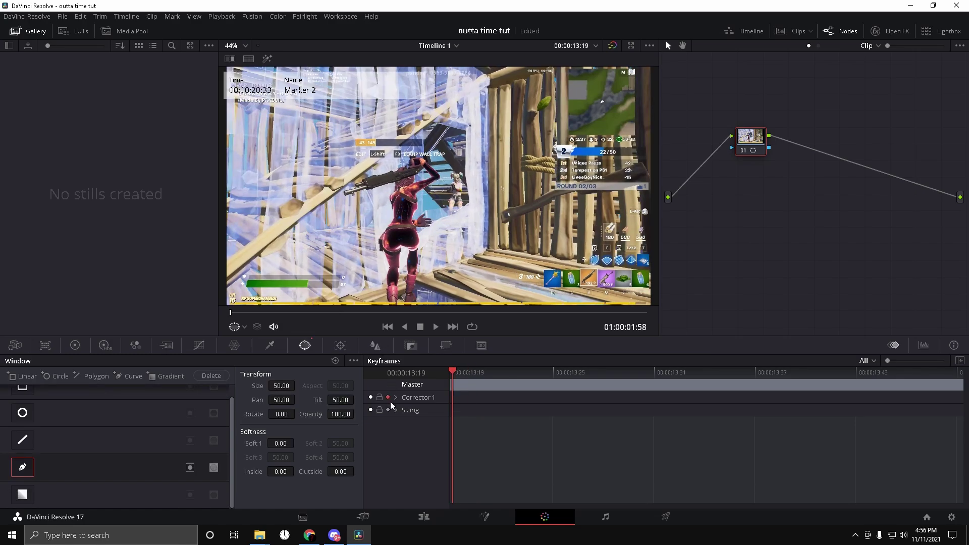
scroll(418, 134, "up", 3)
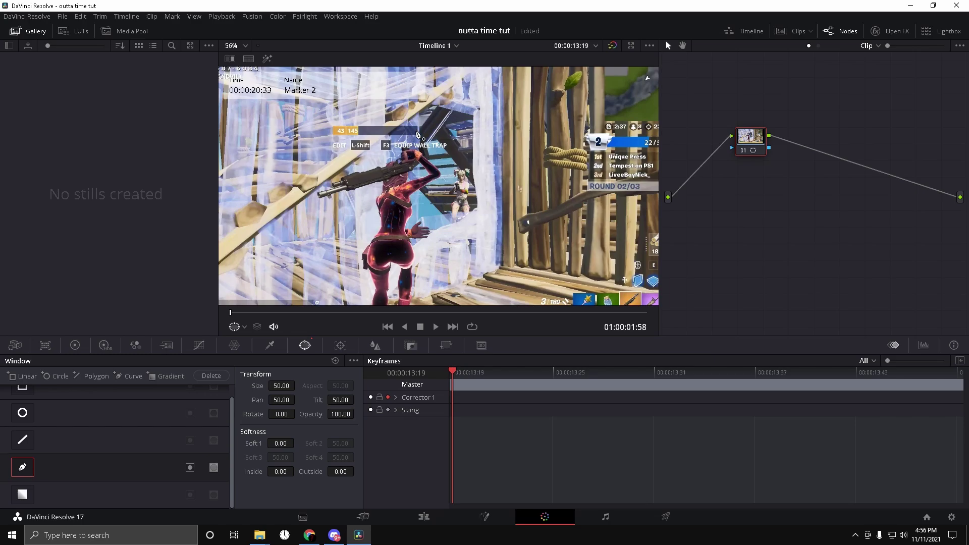
scroll(438, 186, "down", 3)
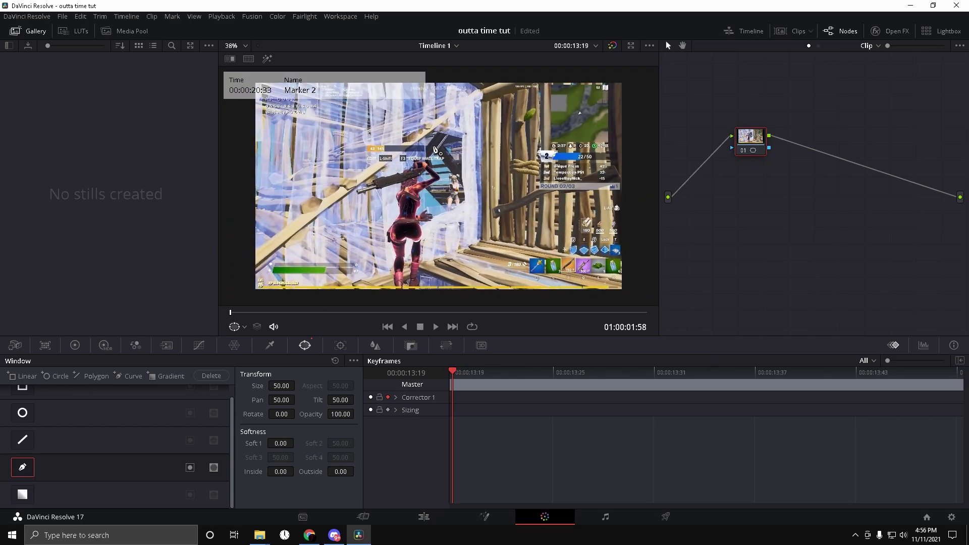
scroll(436, 150, "up", 3)
Step: Return to the Edit page, place the playhead at 01:00:08:54 past the clips, and lock the Audio 1 track
left_click(422, 520)
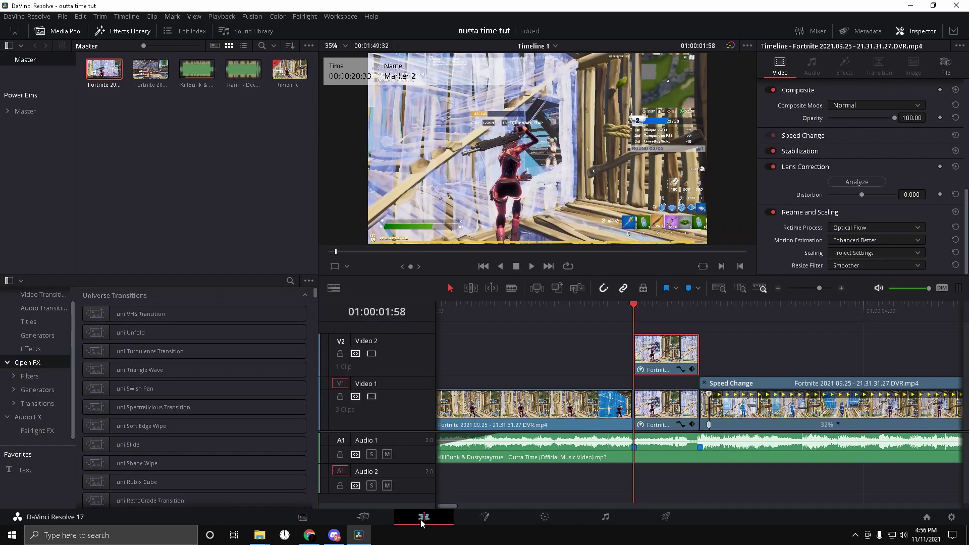
left_click(654, 310)
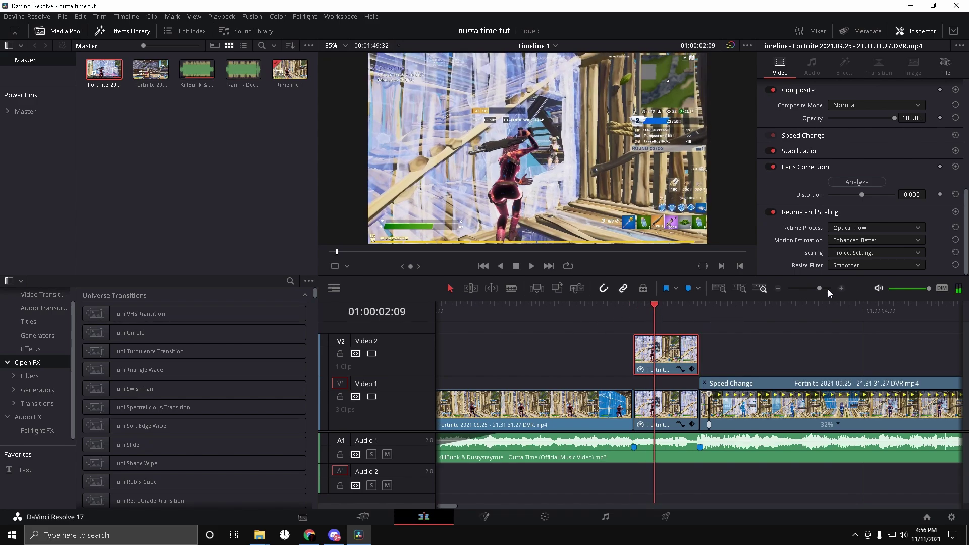
left_click_drag(820, 288, 815, 288)
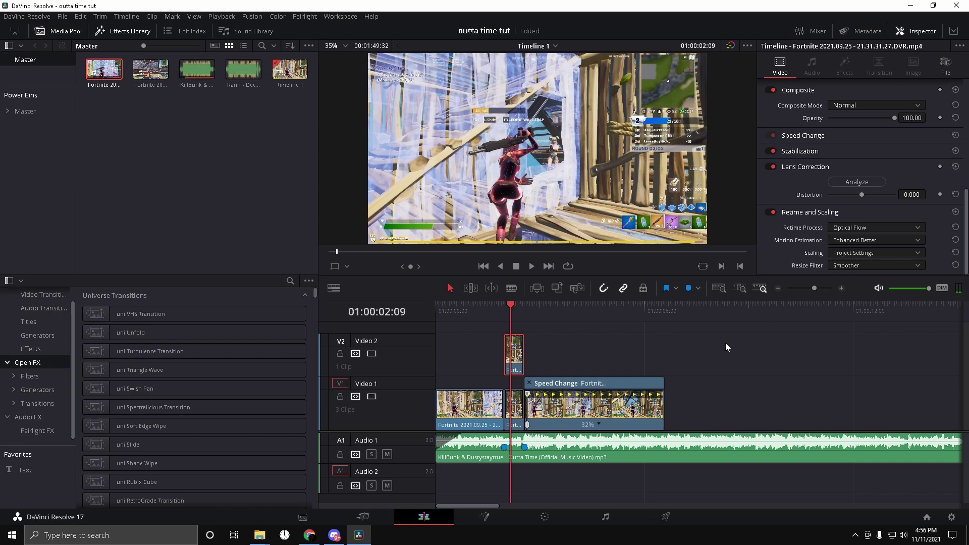
left_click_drag(727, 310, 746, 310)
left_click(340, 455)
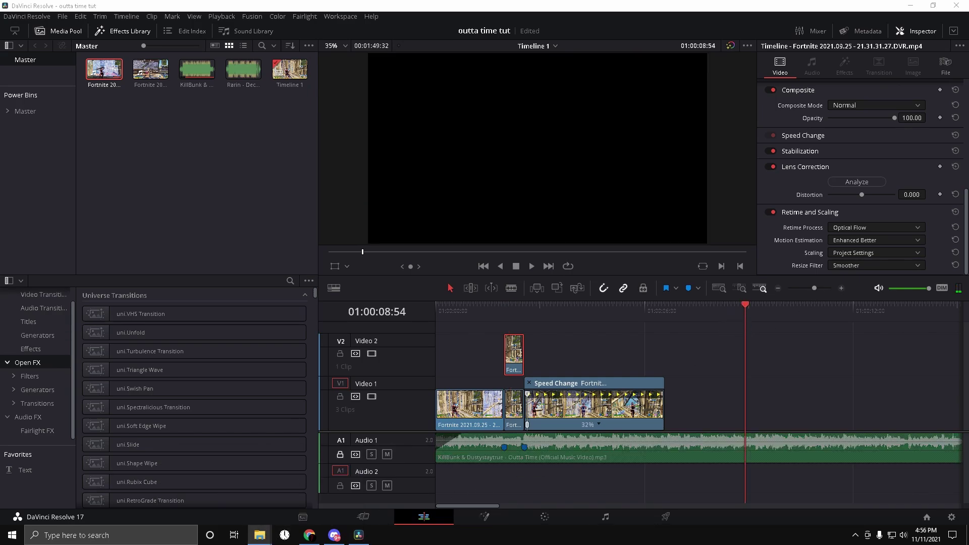
Step: Import the Fortnite 2021.10.31 - 18.04.58.10.DVR.mp4 clip onto Video 1 after the retimed clips and scrub through its footage
left_click_drag(0, 212, 685, 405)
left_click_drag(815, 288, 811, 286)
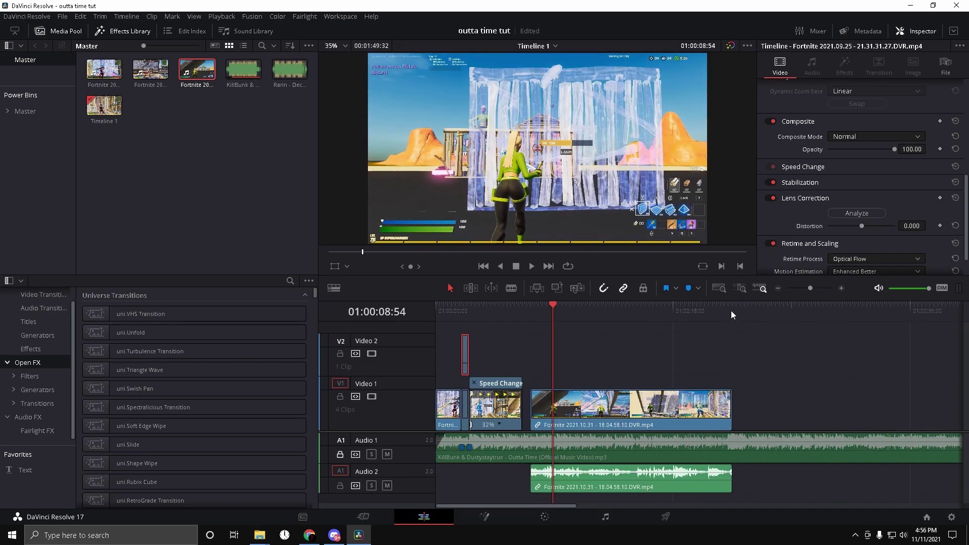
left_click_drag(731, 310, 702, 315)
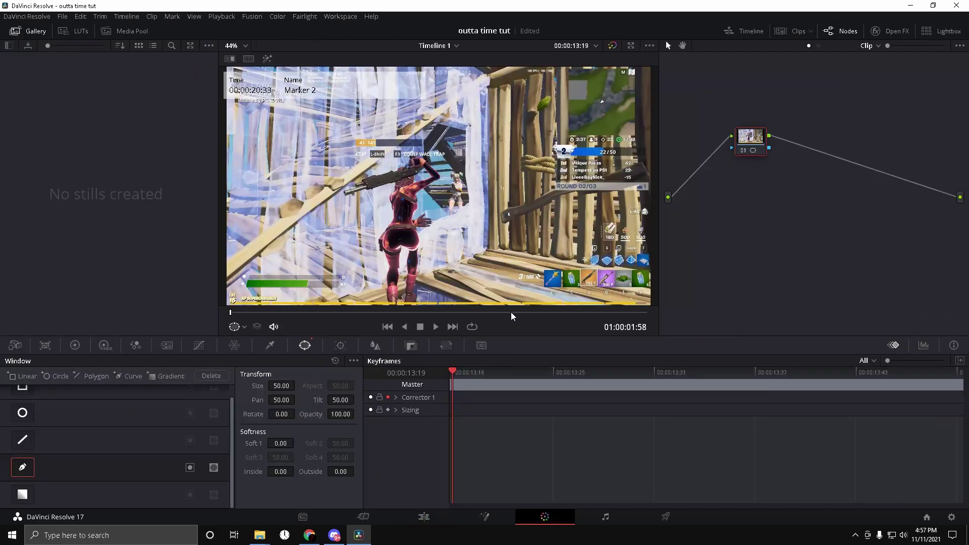
Step: Draw a closed curve window around the opening in the wall behind the character on the first frame and fine-tune its corner
left_click(423, 121)
left_click(463, 130)
left_click(464, 176)
left_click(466, 193)
left_click(465, 202)
scroll(465, 186, "up", 2)
scroll(466, 220, "up", 3)
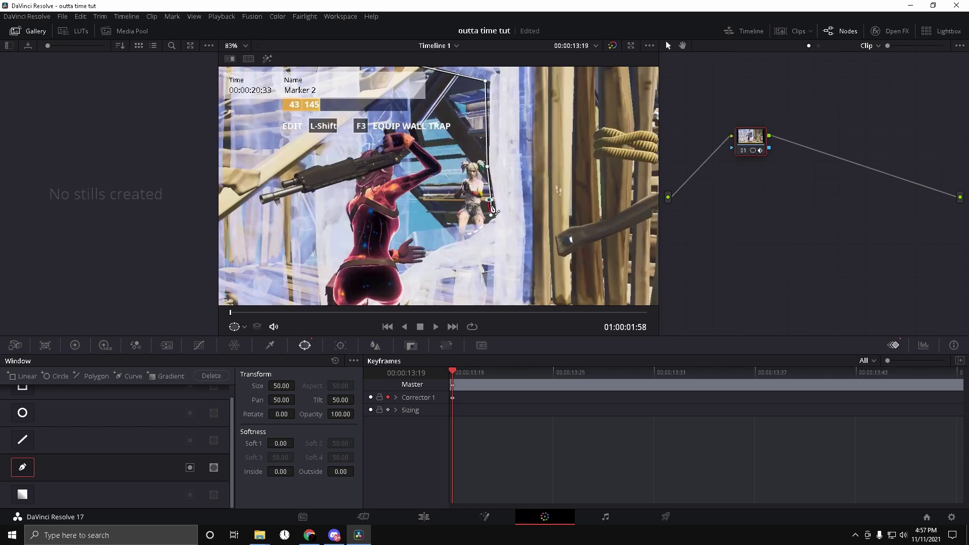
scroll(452, 185, "down", 2)
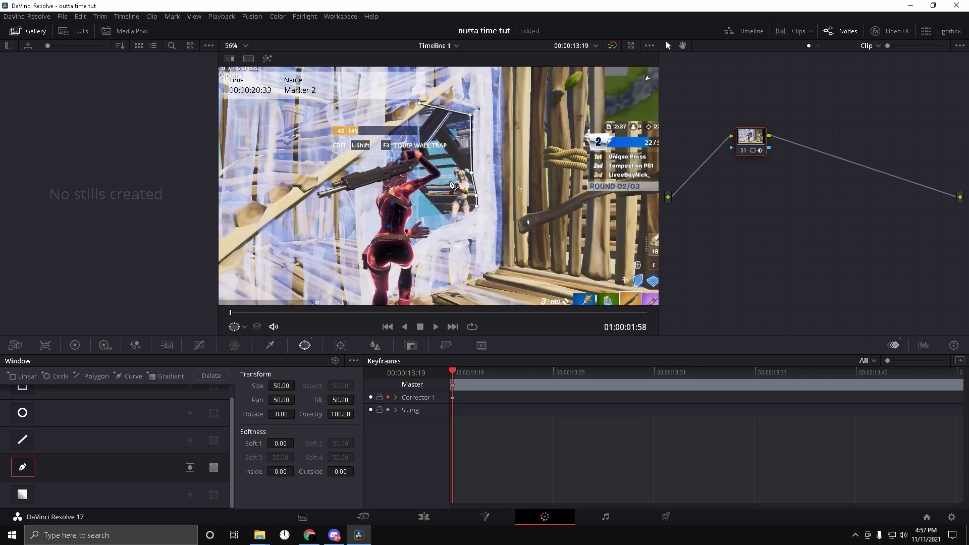
left_click(418, 216)
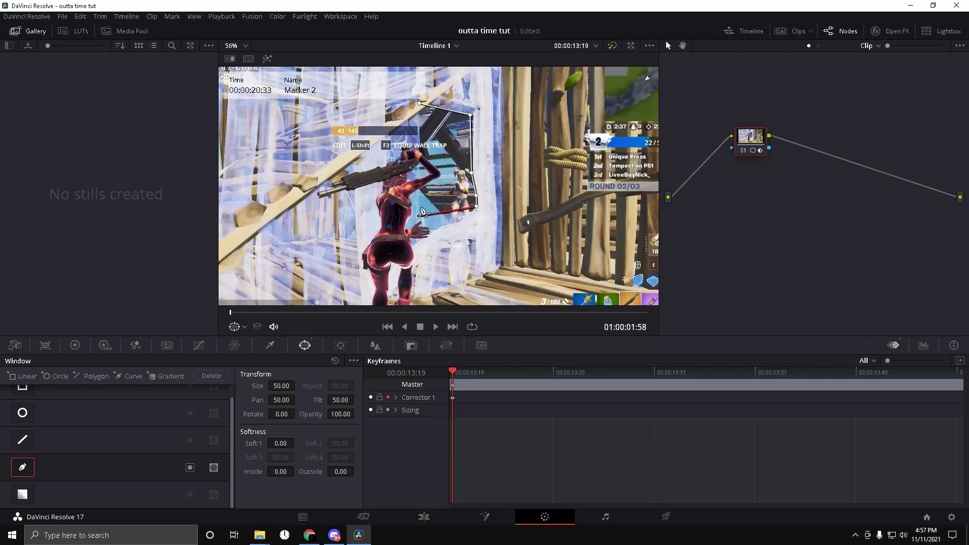
left_click(420, 103)
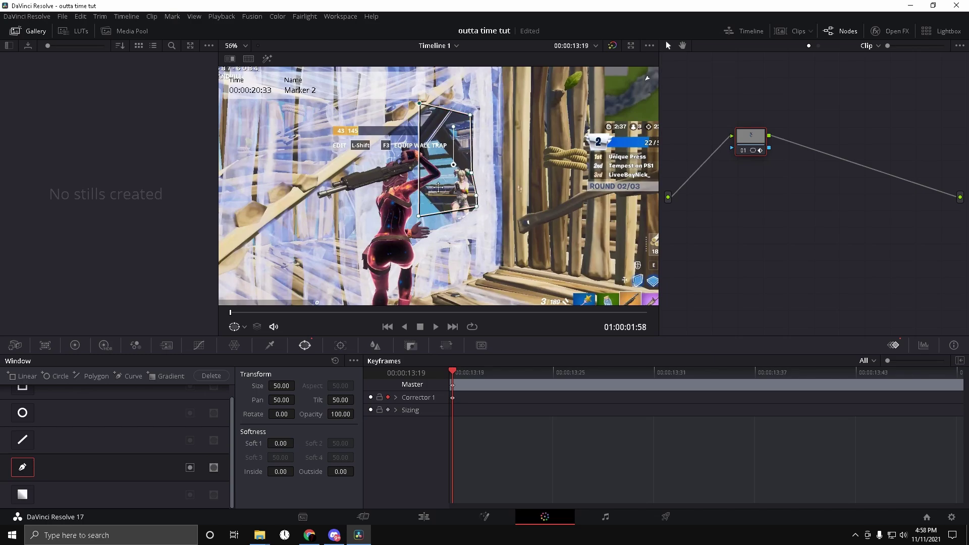
left_click_drag(471, 115, 473, 116)
Step: Advance frame by frame from 01:00:01:58 to 01:00:02:06, shifting the curve window to follow the wall opening
key("Right")
key("Right")
key("Right")
key("Right")
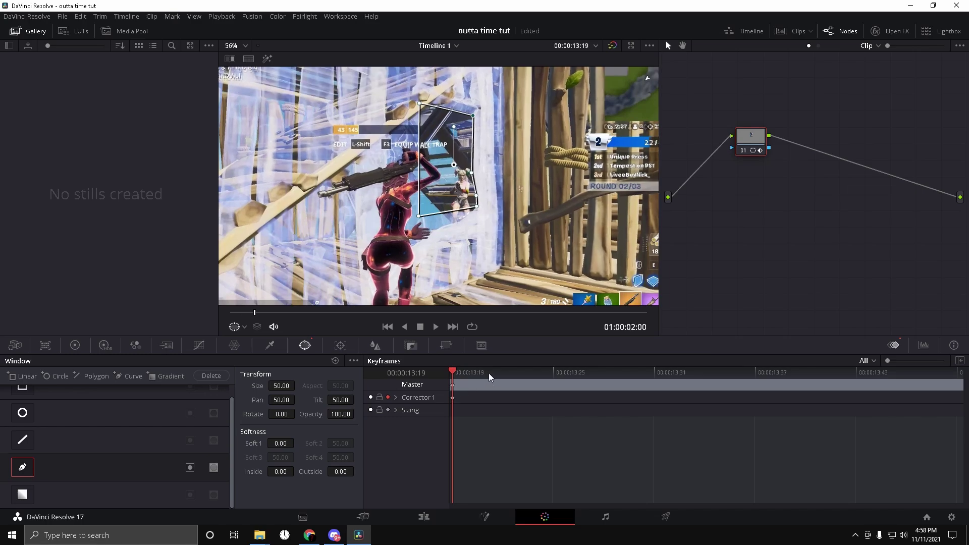
left_click_drag(460, 185, 463, 186)
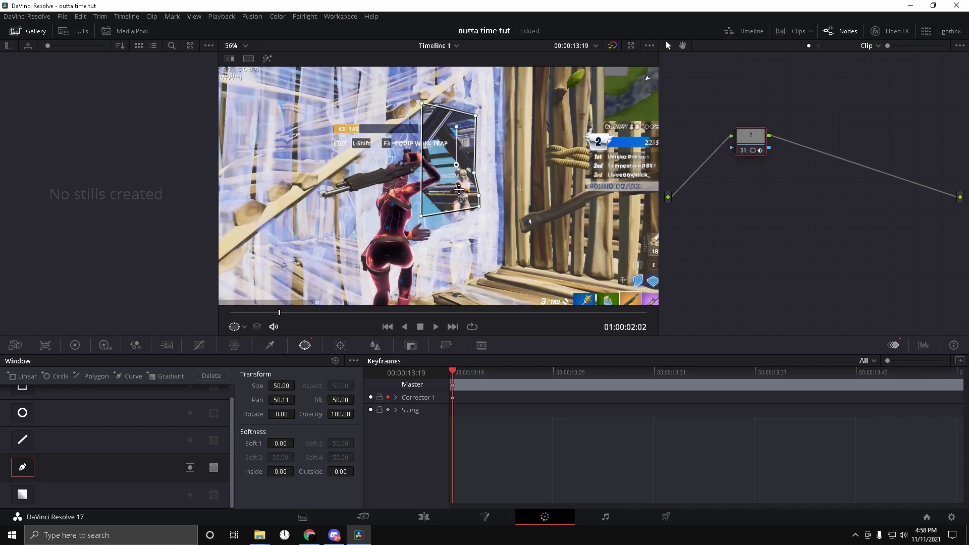
key("Right")
key("Right")
key("Right")
key("Right")
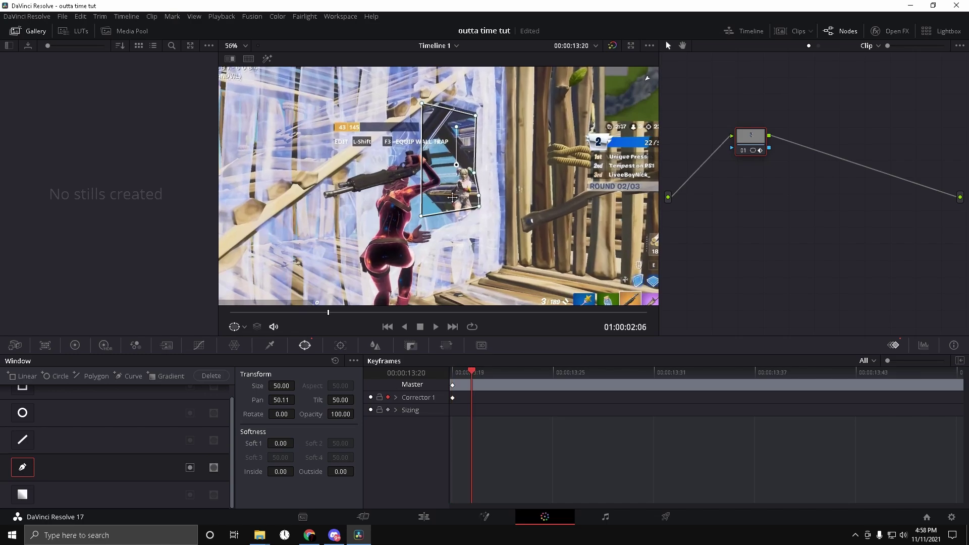
left_click_drag(456, 195, 457, 193)
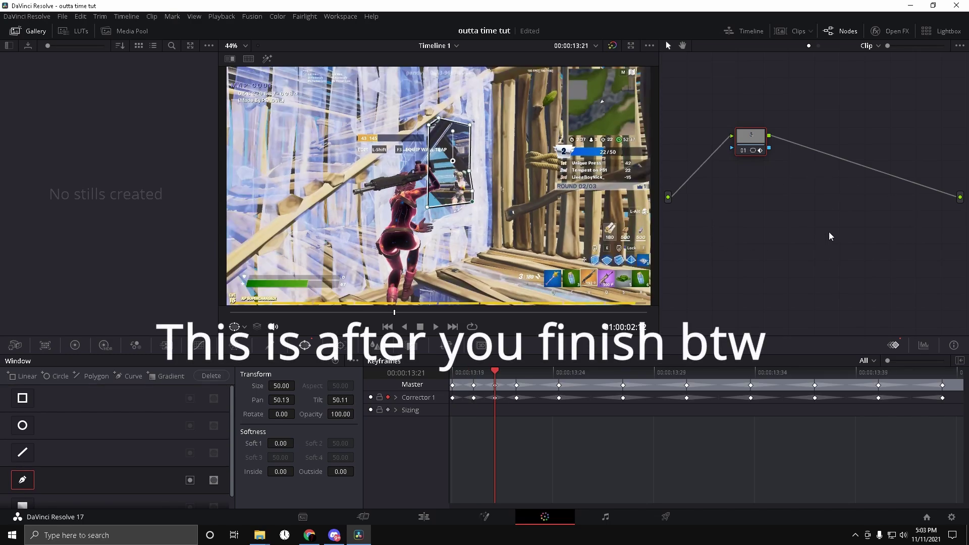
Step: Add an alpha output to the wall-opening clip's node graph and connect the node's alpha output to it
right_click(759, 206)
left_click(790, 245)
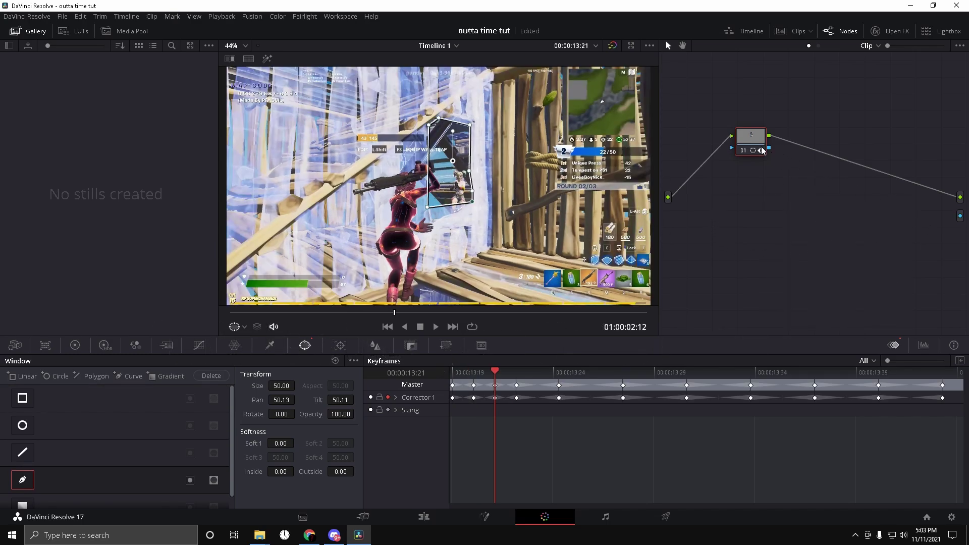
left_click_drag(769, 149, 961, 217)
Step: Return to the Edit page and turn the masked Video 2 clip into a compound clip named Compound Clip 1
left_click(423, 517)
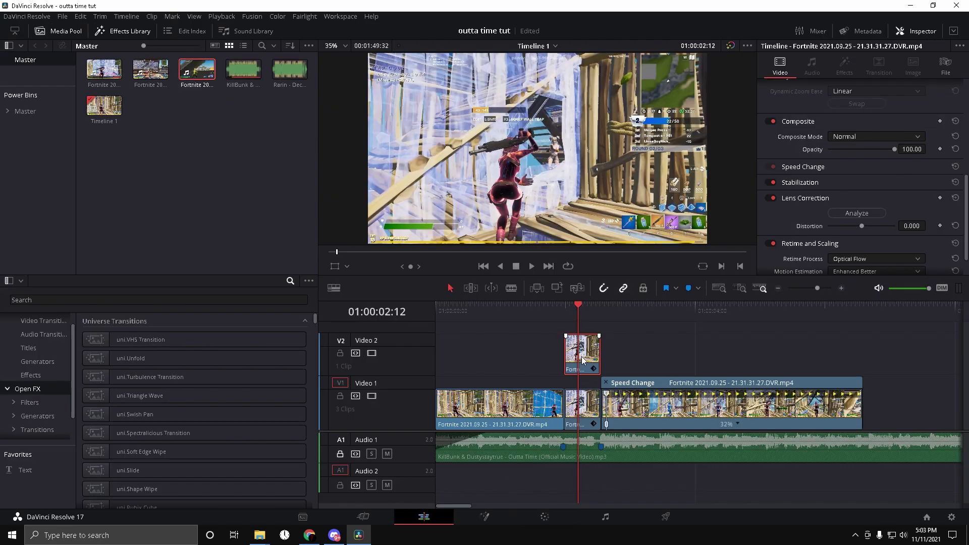
left_click(631, 358)
right_click(584, 356)
left_click(637, 59)
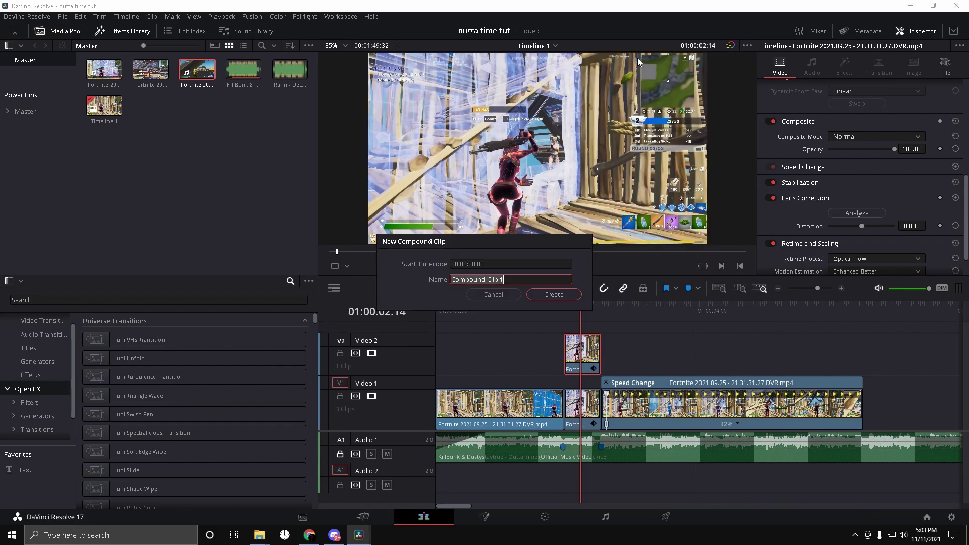
left_click(493, 294)
right_click(583, 354)
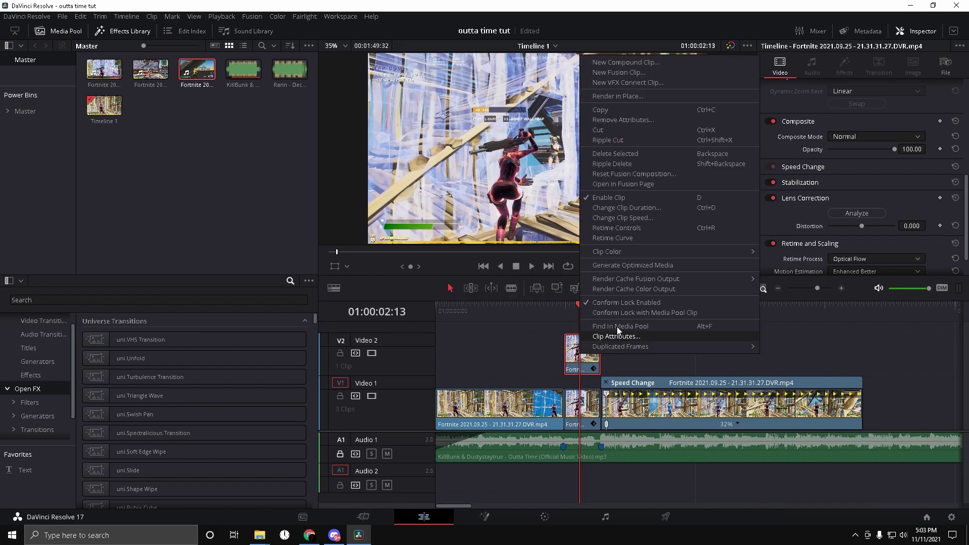
left_click(613, 64)
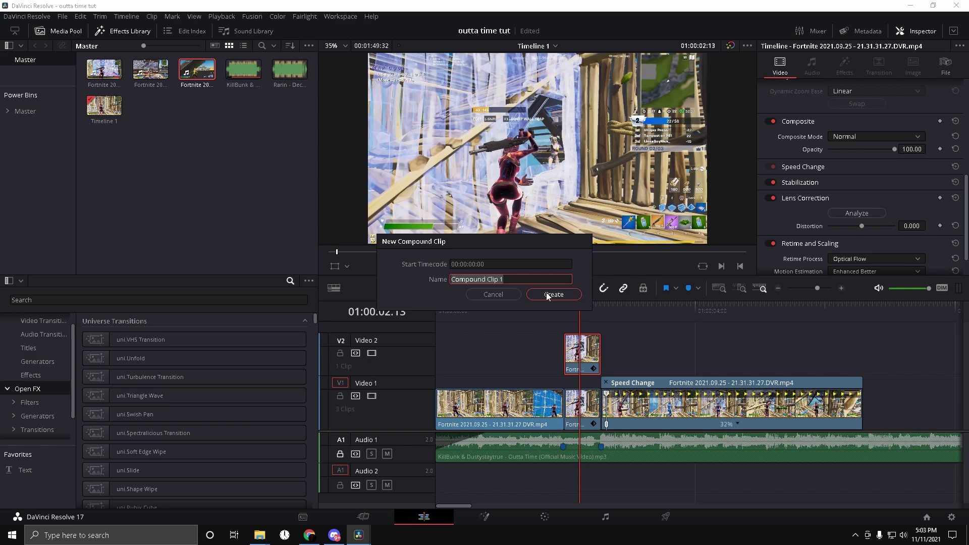
left_click(548, 295)
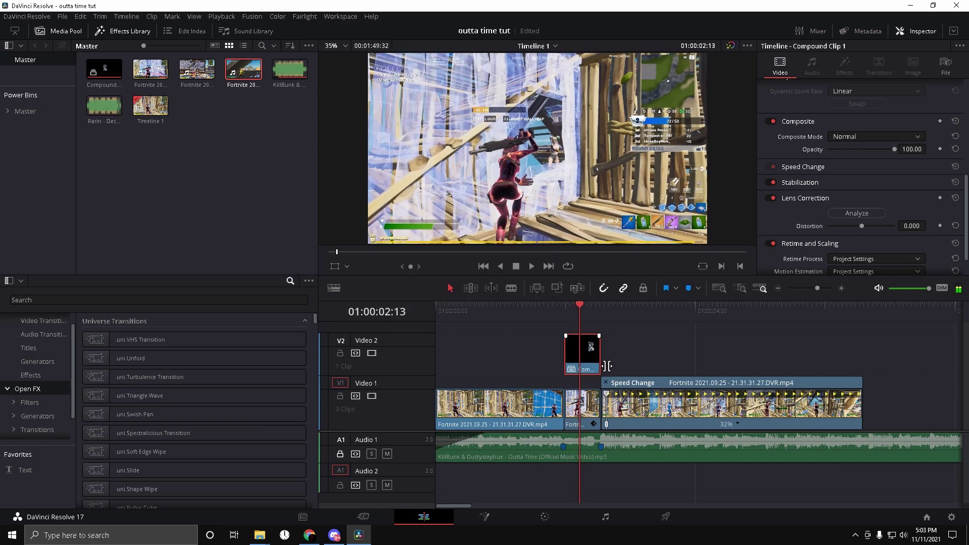
Step: Find the uni.Ecto effect by searching for "ecto" and apply it to Compound Clip 1 on Video 2
left_click(119, 303)
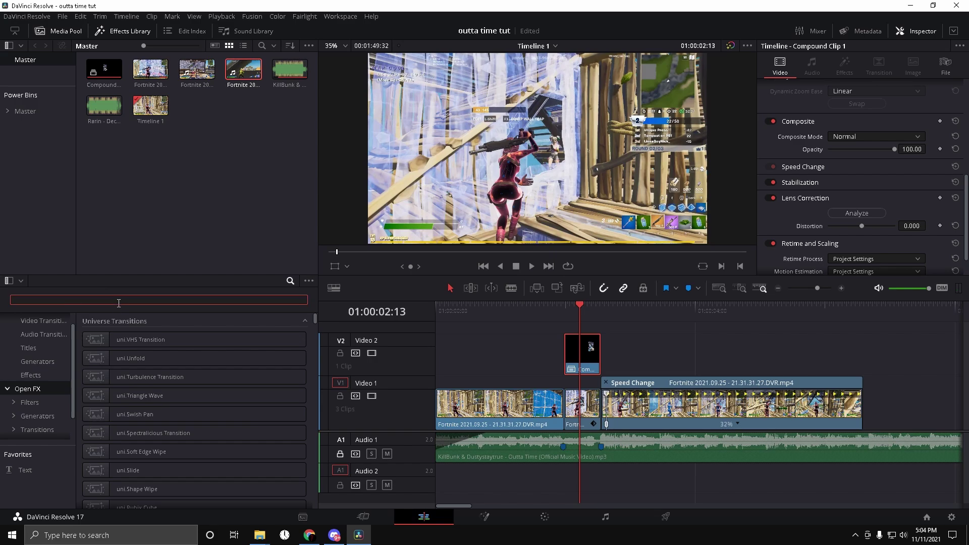
type("ecto")
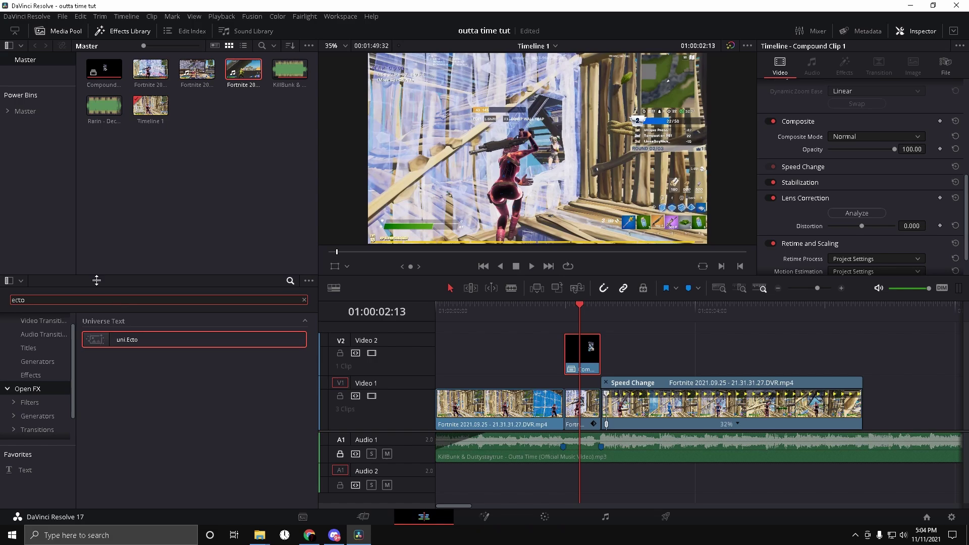
left_click(116, 321)
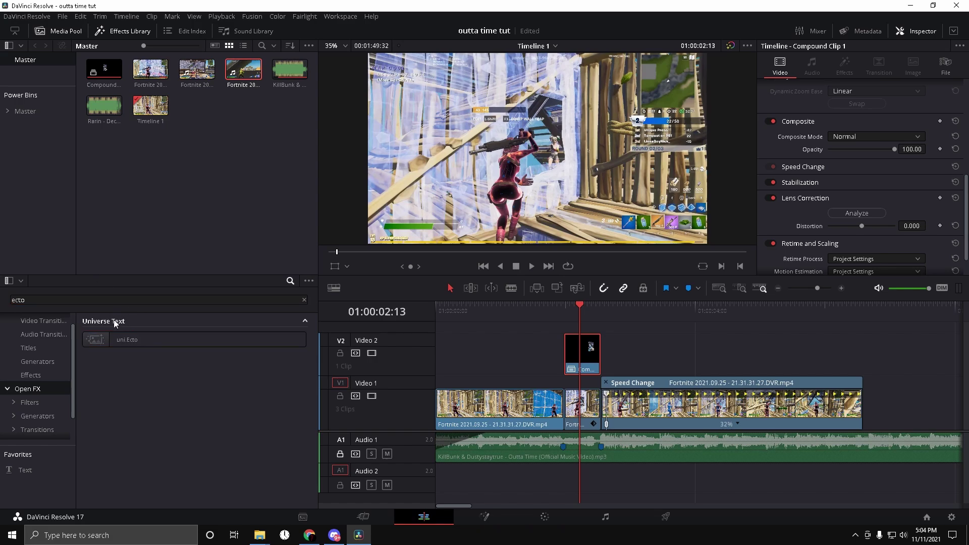
key("alt+Tab")
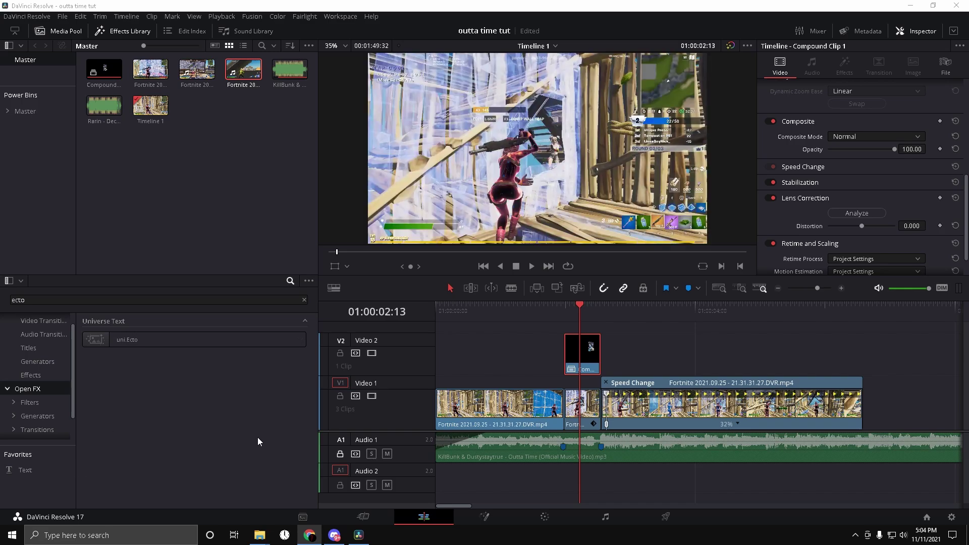
left_click_drag(138, 338, 587, 359)
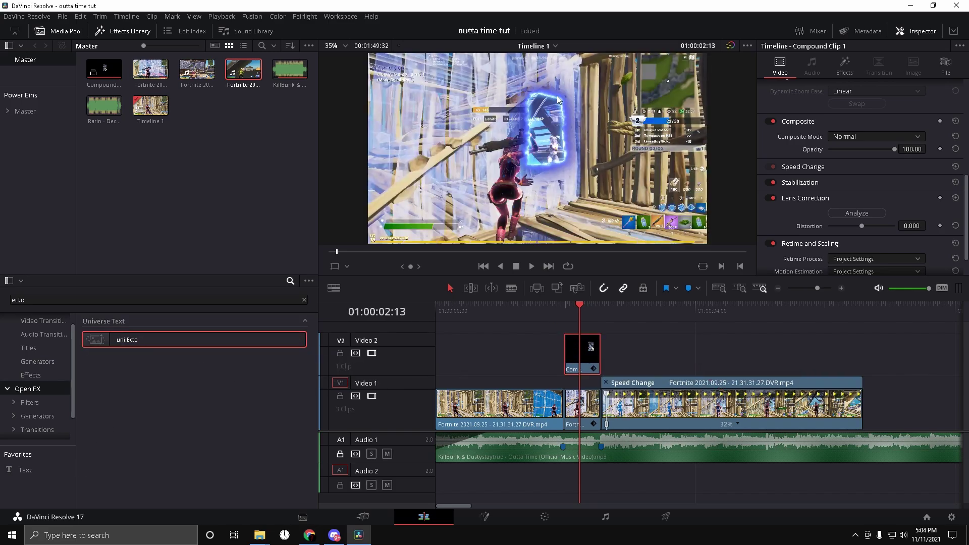
Step: Inspect the glow around the wall opening and duplicate the Video 1 clip beneath it onto a new Video 3 track
scroll(583, 163, "up", 7)
scroll(563, 157, "down", 6)
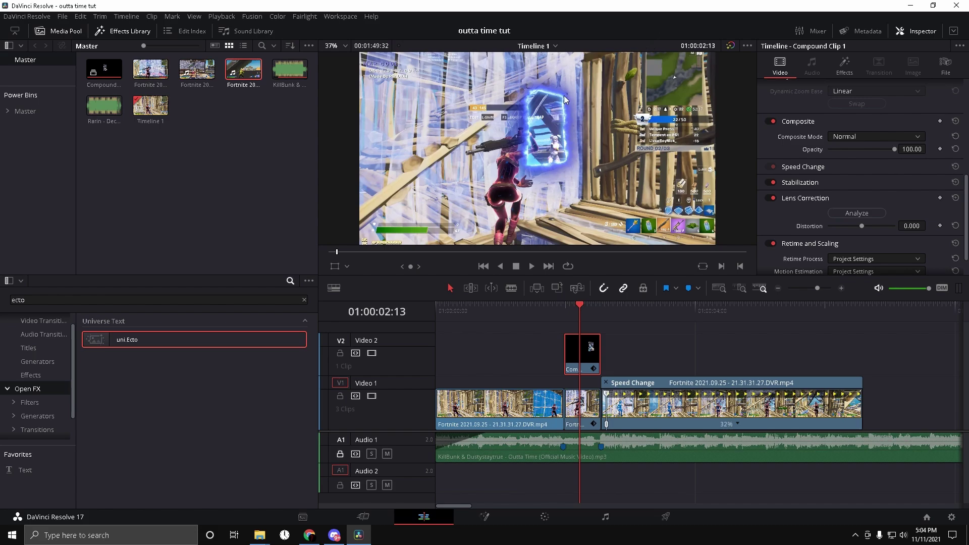
scroll(530, 145, "up", 4)
scroll(498, 165, "up", 3)
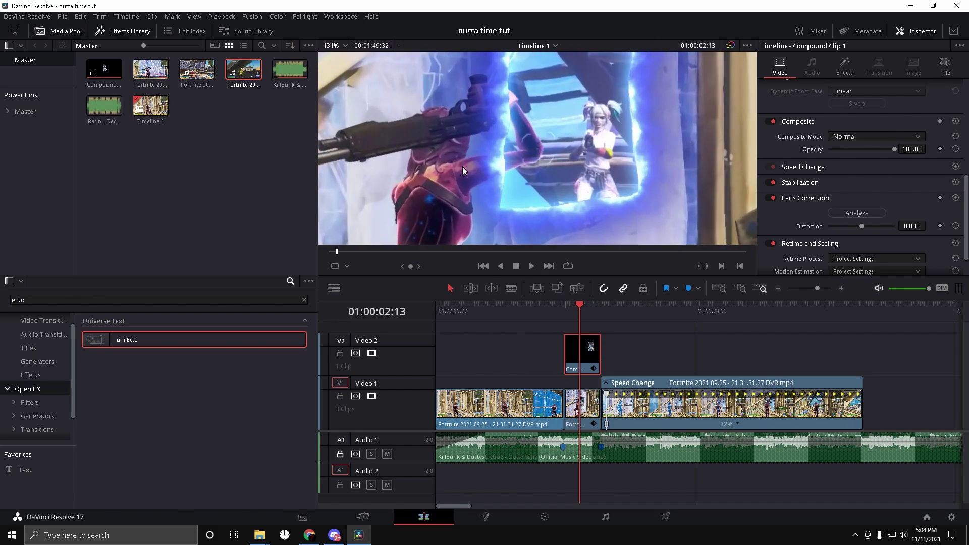
left_click(581, 407)
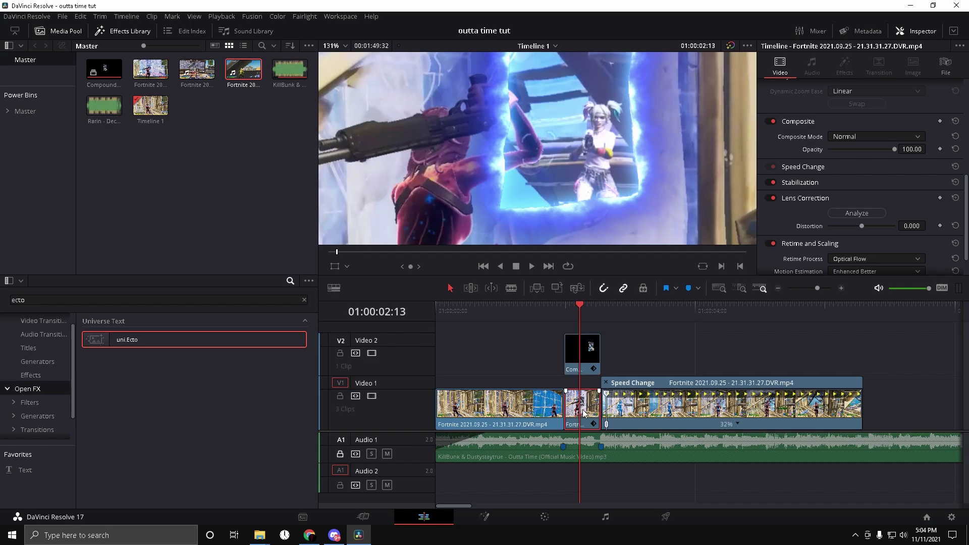
left_click_drag(584, 413, 585, 346)
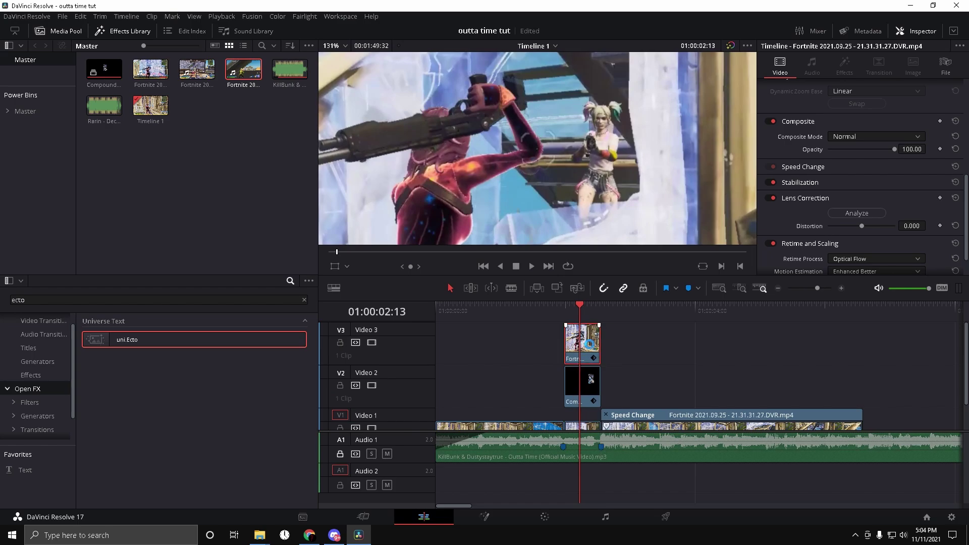
Step: Open the Video 3 clip's first frame on the Color page and activate a curve window with Soft 1 set to 5.00
left_click(566, 307)
left_click(548, 520)
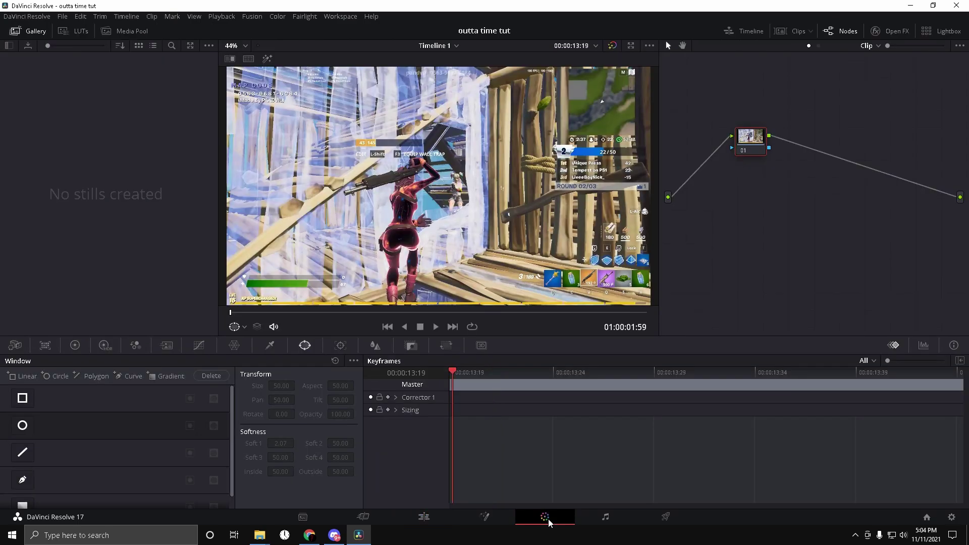
scroll(403, 242, "down", 1)
scroll(45, 471, "down", 1)
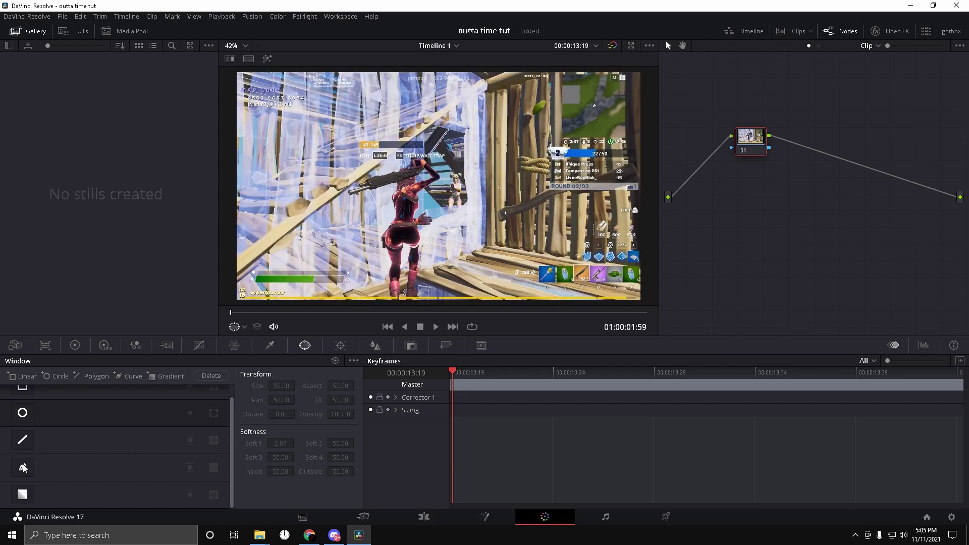
left_click(24, 468)
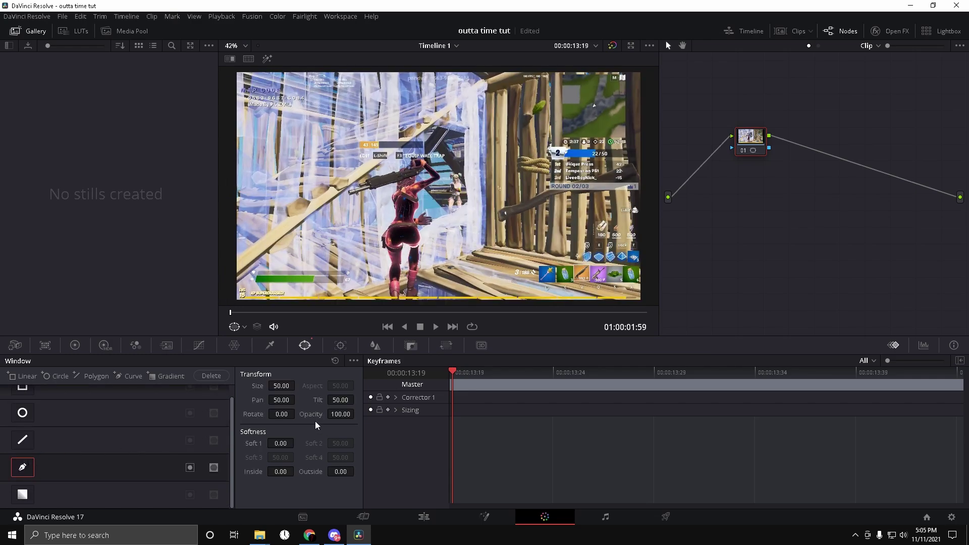
left_click(292, 446)
Step: Enable automatic keyframing for Corrector 1 and add an alpha output to the node graph
left_click(388, 398)
right_click(781, 179)
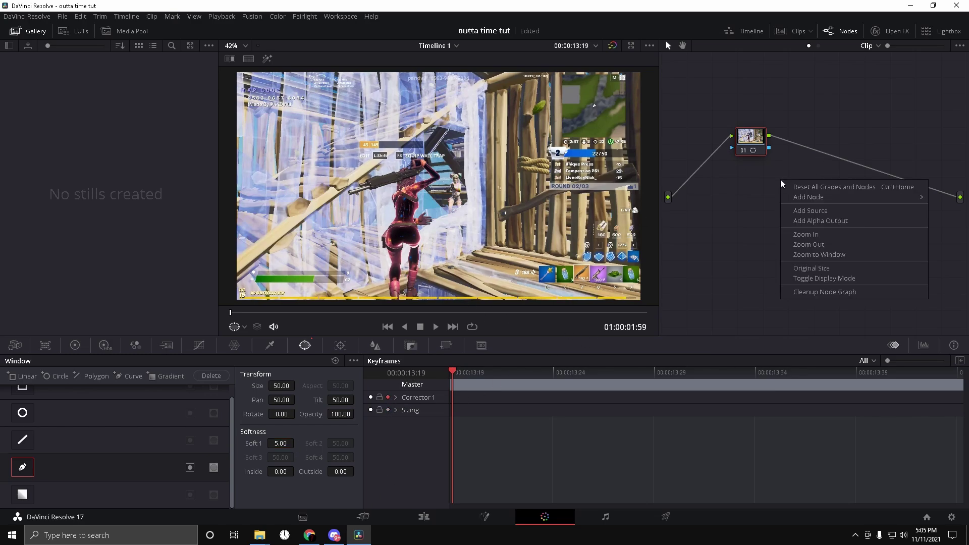
left_click(810, 221)
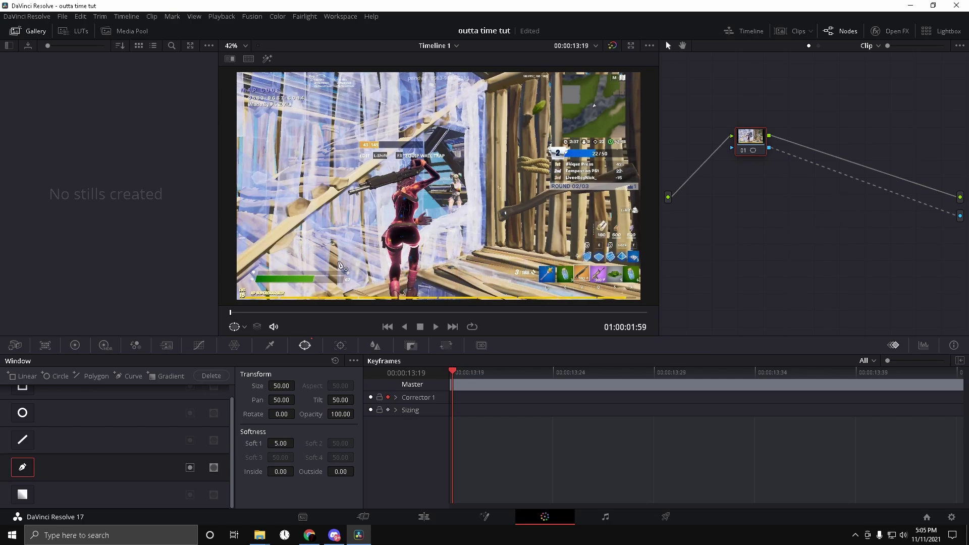
Step: Trace the curve window along the character's left edge from the lower leg up to the shoulder
left_click(389, 295)
left_click(389, 284)
left_click_drag(391, 267, 392, 258)
left_click_drag(389, 255, 386, 248)
left_click(384, 242)
left_click(383, 235)
left_click(385, 229)
left_click(390, 223)
left_click(398, 216)
left_click(396, 209)
left_click(391, 201)
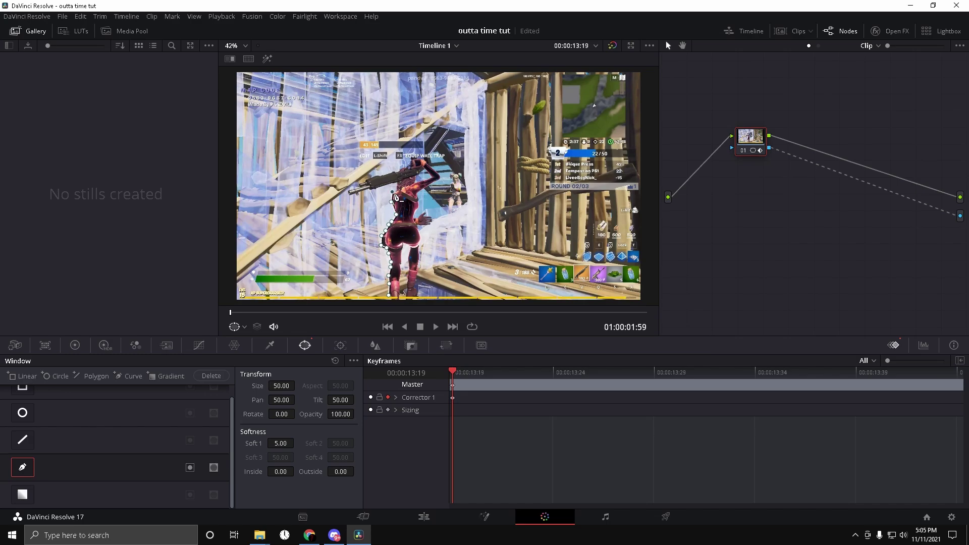
left_click(392, 192)
Step: Continue the curve window along the shotgun's underside, around the muzzle and back over the top of the barrel
left_click(351, 194)
left_click(397, 184)
scroll(347, 193, "up", 2)
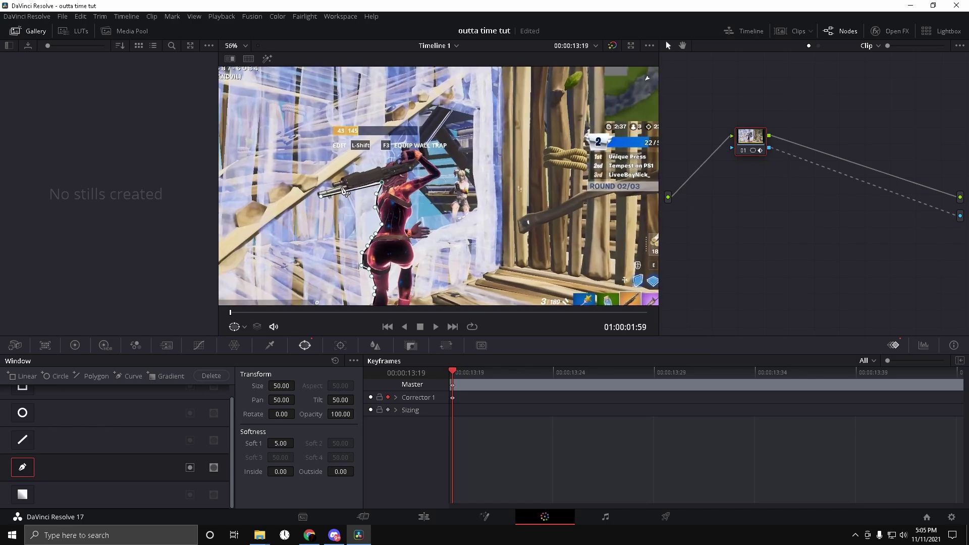
left_click(278, 195)
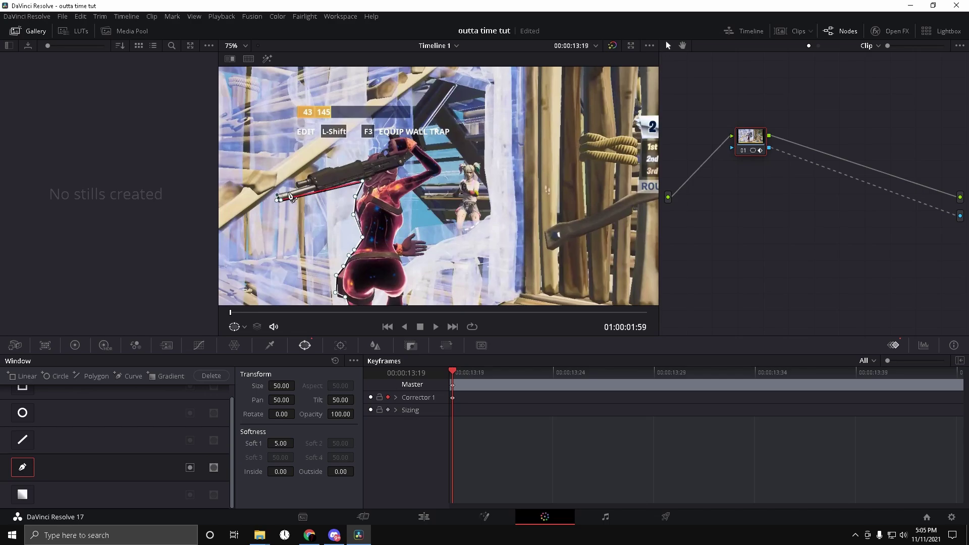
left_click(287, 189)
left_click(297, 186)
left_click(305, 179)
left_click(310, 171)
left_click(324, 169)
left_click(338, 166)
Step: Extend the curve window from the rear of the shotgun up over the character's head to the raised hand
scroll(101, 442, "up", 1)
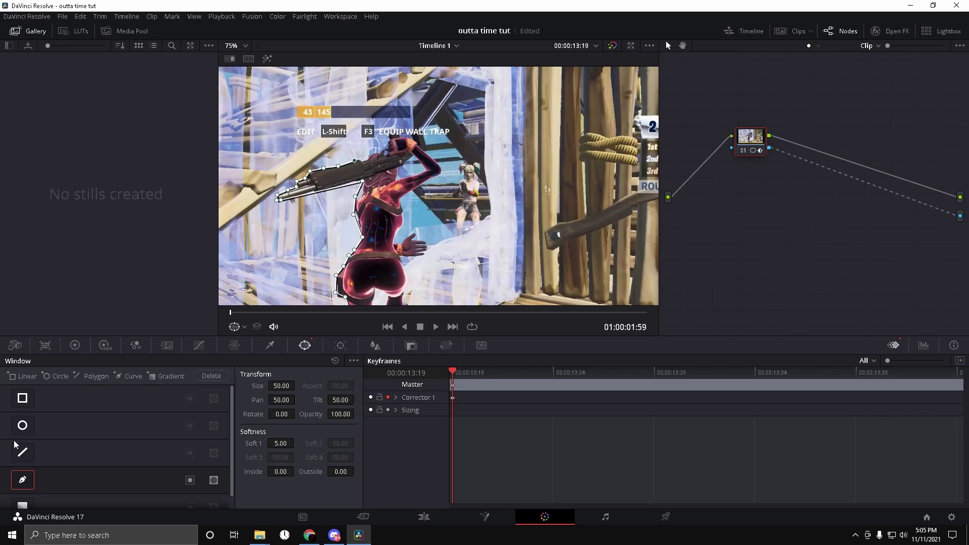
left_click(361, 159)
left_click(368, 157)
left_click(372, 152)
left_click(380, 152)
left_click(385, 147)
left_click(391, 138)
left_click(392, 131)
left_click(401, 132)
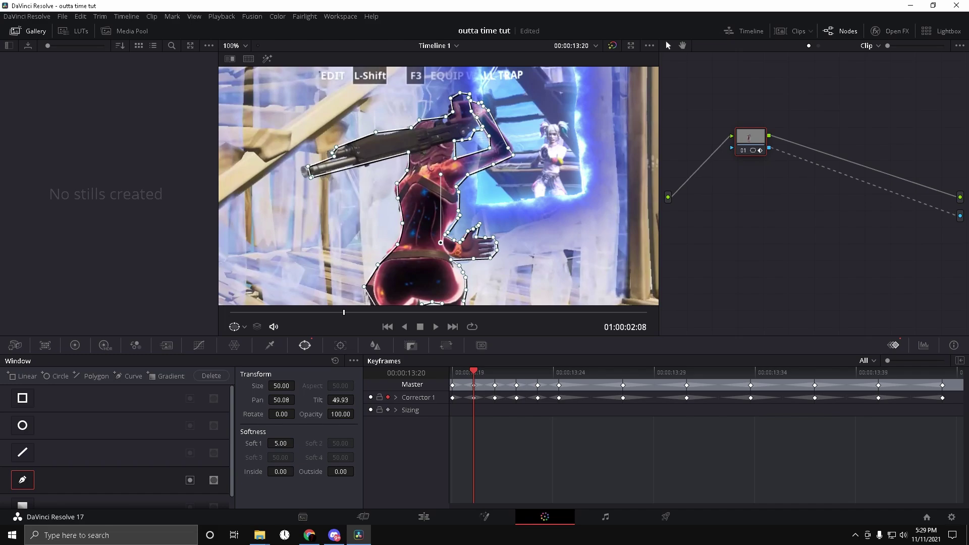
Step: Return to the clip's first frame and adjust the curve points at the shotgun's muzzle and upper edge
left_click(451, 373)
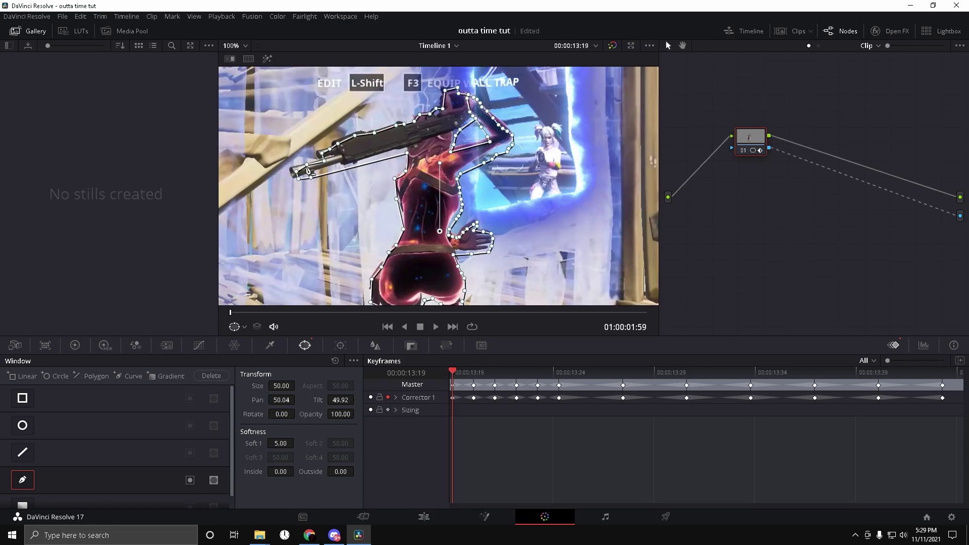
mouse_move(296, 172)
left_mouse_down()
mouse_move(286, 167)
mouse_move(294, 179)
left_mouse_up()
left_click_drag(407, 153, 405, 149)
Step: Check the character mask on the last frame at 01:00:02:32 and on the first frame, and return to the Edit page
left_click_drag(471, 372, 949, 397)
scroll(516, 238, "down", 1)
scroll(517, 237, "down", 1)
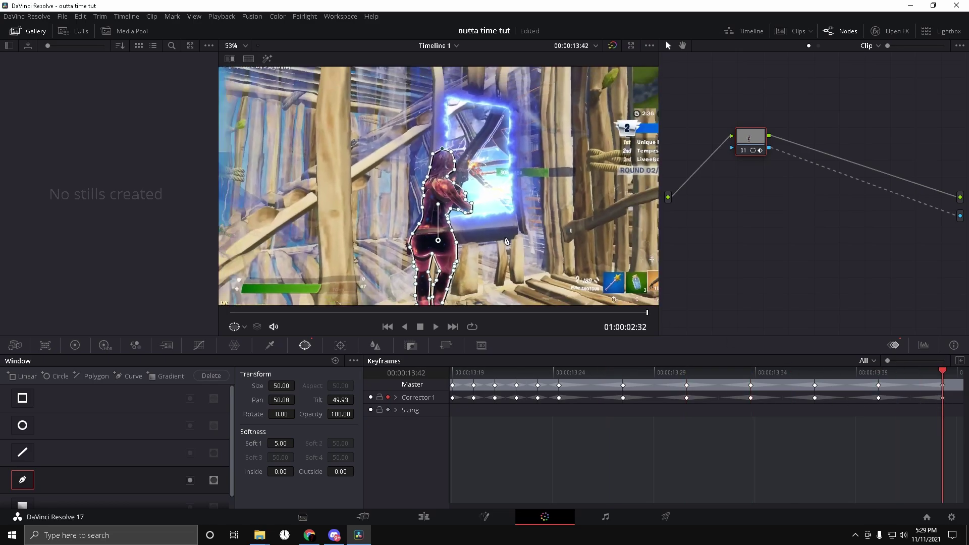
left_click(453, 372)
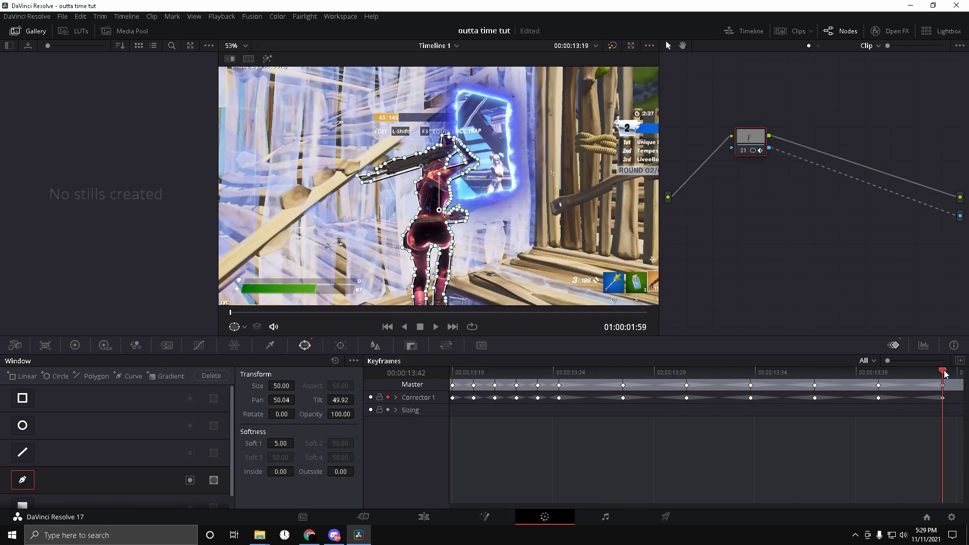
scroll(462, 279, "up", 1)
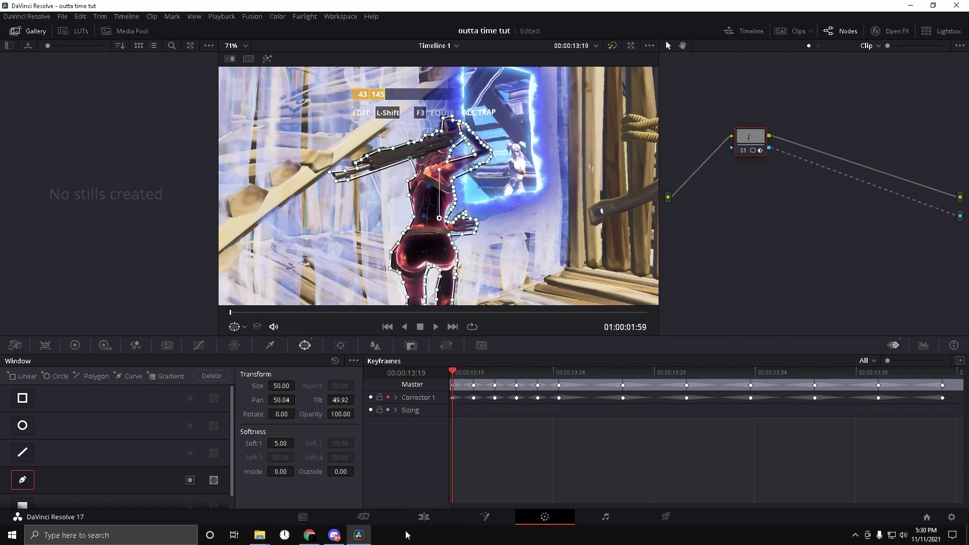
left_click(424, 517)
scroll(692, 378, "down", 1)
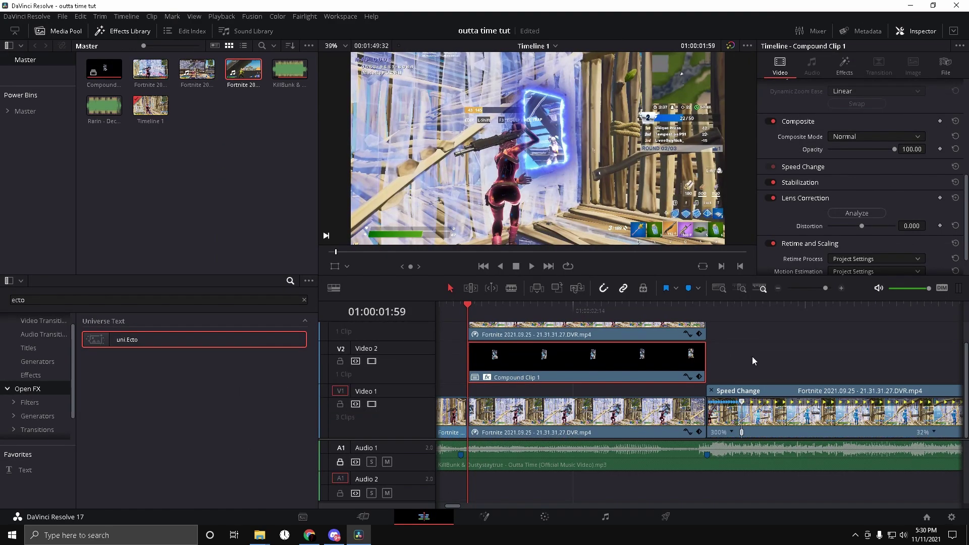
Step: Disable the Video 1 clip and Compound Clip 1 to preview the isolated character cutout, and undo the disabling
left_click(598, 409)
key("d")
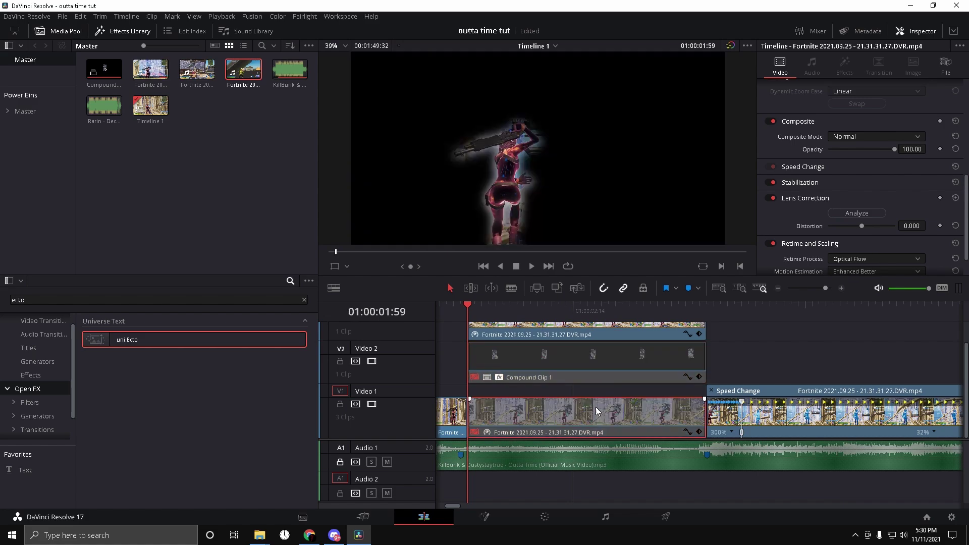
scroll(635, 415, "up", 1)
left_click_drag(575, 307, 470, 328)
key("ctrl+z")
key("ctrl+z")
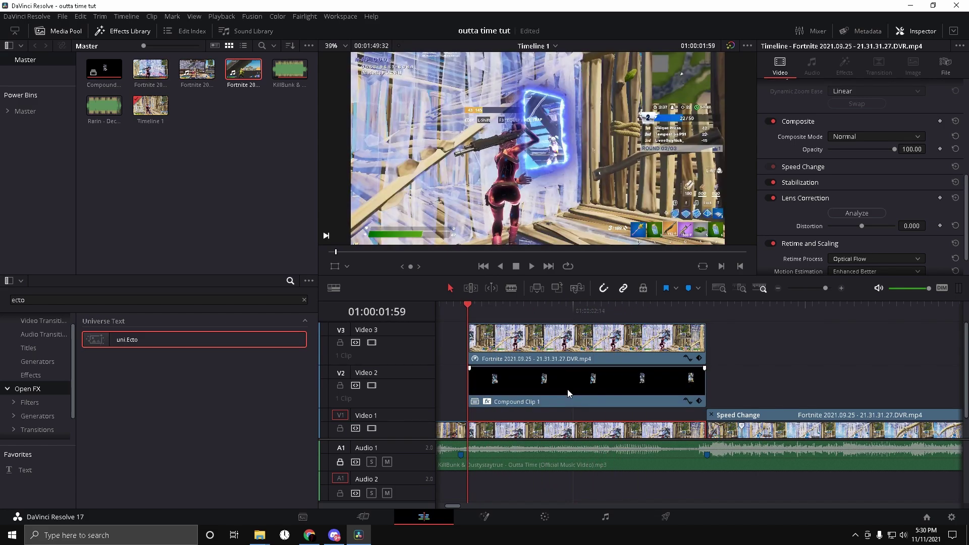
Step: Place the playhead at 01:00:02:09 and lower the opacity of the Video 1 clip under the mask to 11.45
mouse_move(528, 310)
left_mouse_down()
mouse_move(507, 310)
mouse_move(539, 309)
left_mouse_up()
scroll(572, 411, "down", 1)
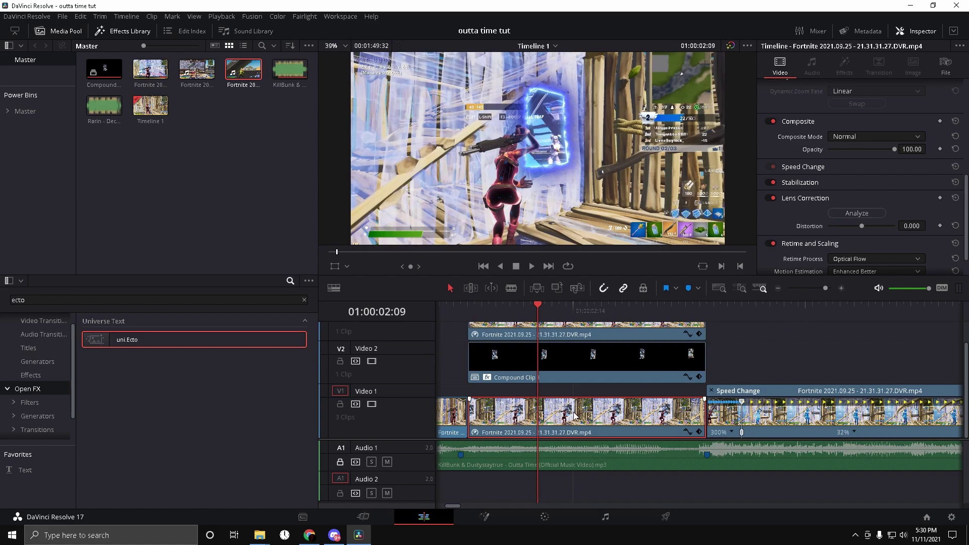
scroll(814, 222, "down", 1)
scroll(813, 223, "up", 3)
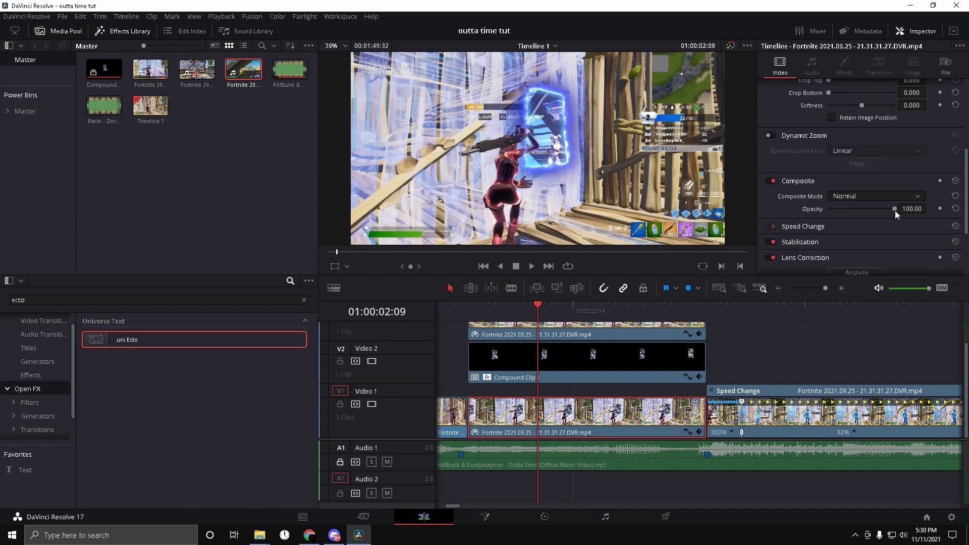
left_click_drag(896, 213, 838, 219)
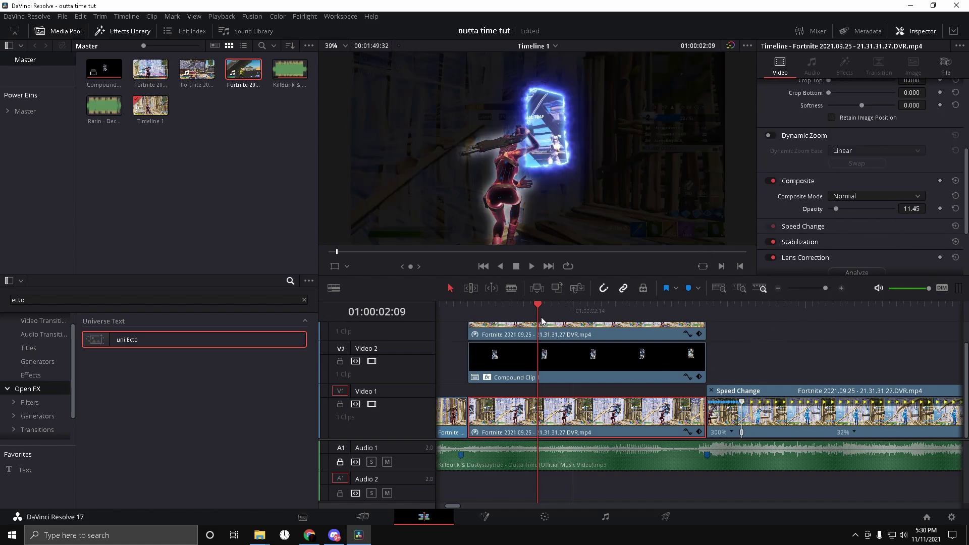
Step: Find the S_EdgeColorize effect and apply it to the character cutout clip on Video 3
scroll(566, 352, "up", 1)
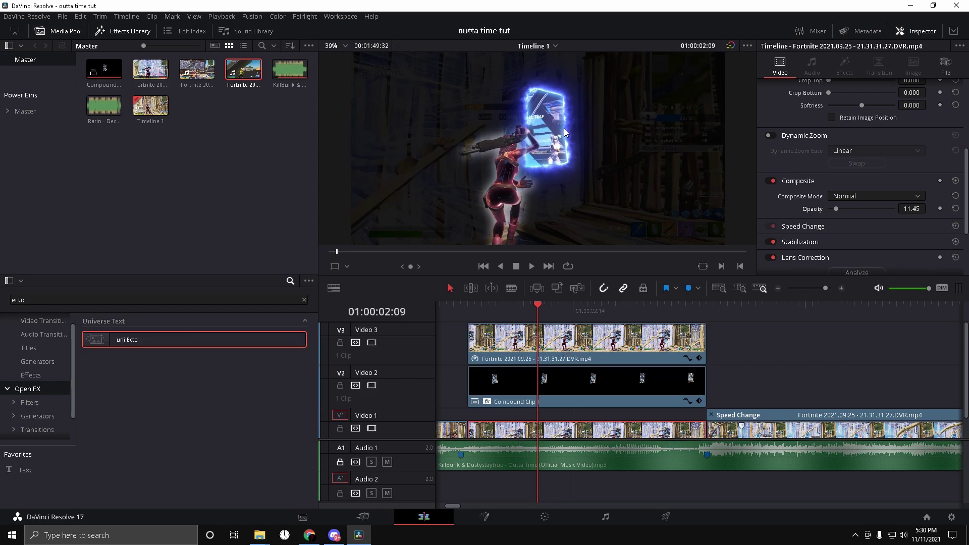
left_click(553, 344)
left_click(28, 298)
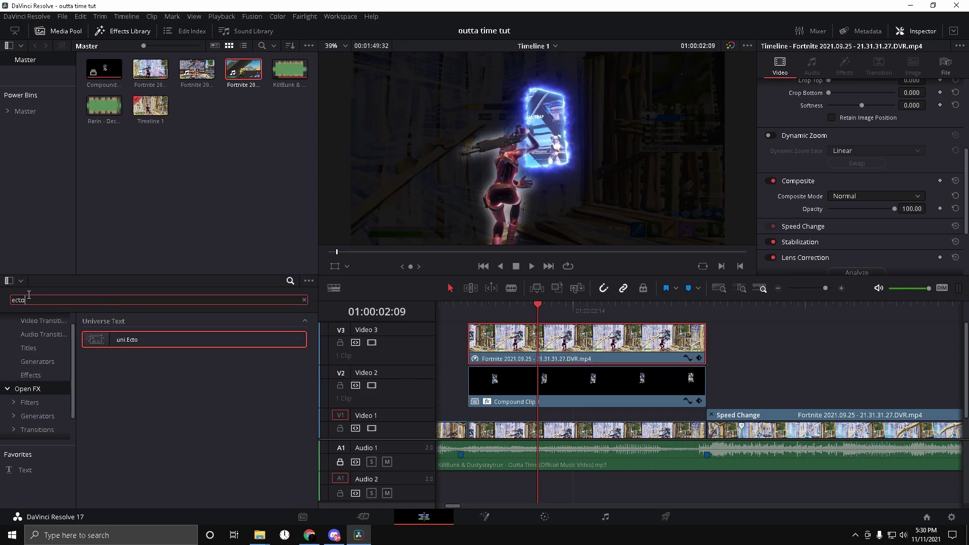
key("ctrl+a")
key("BackSpace")
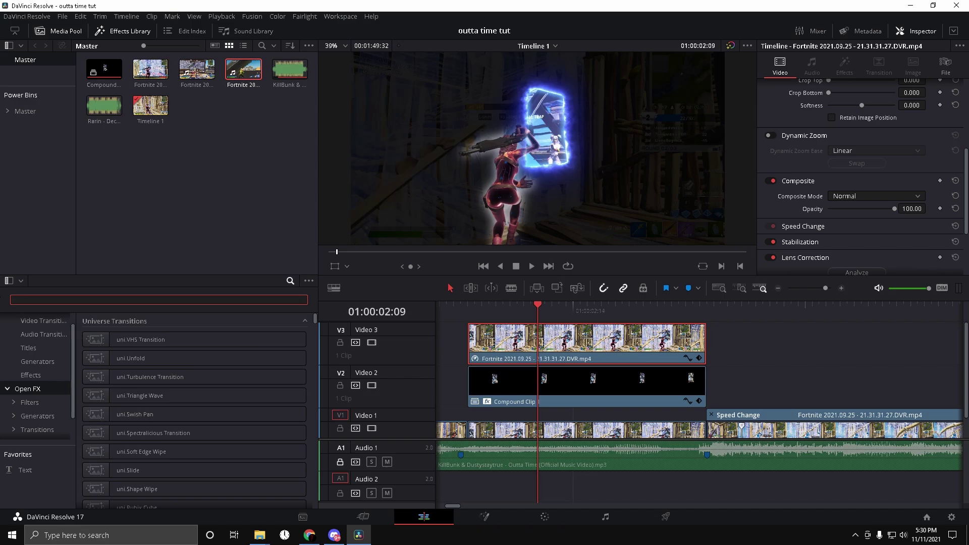
type("s")
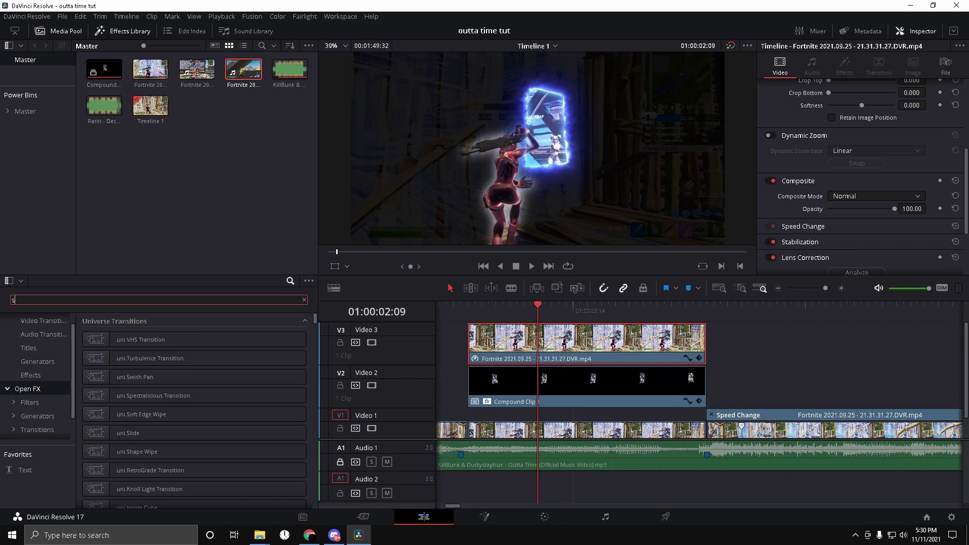
type("_edge")
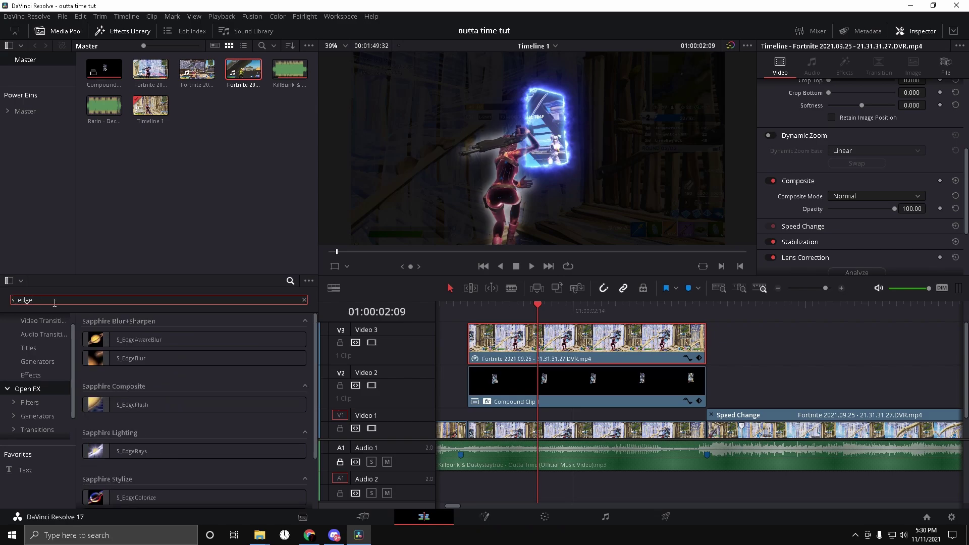
type("colo")
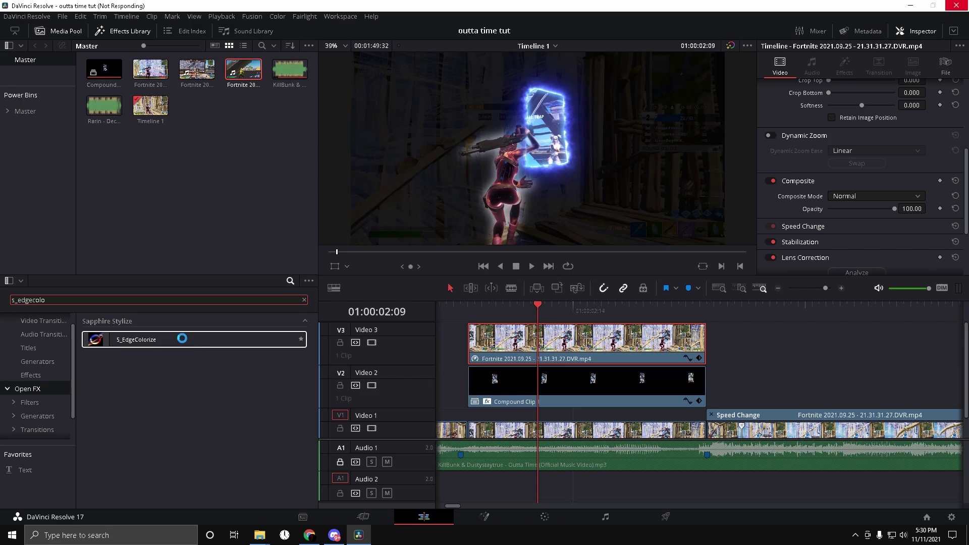
left_click(170, 347)
left_click_drag(170, 347, 567, 345)
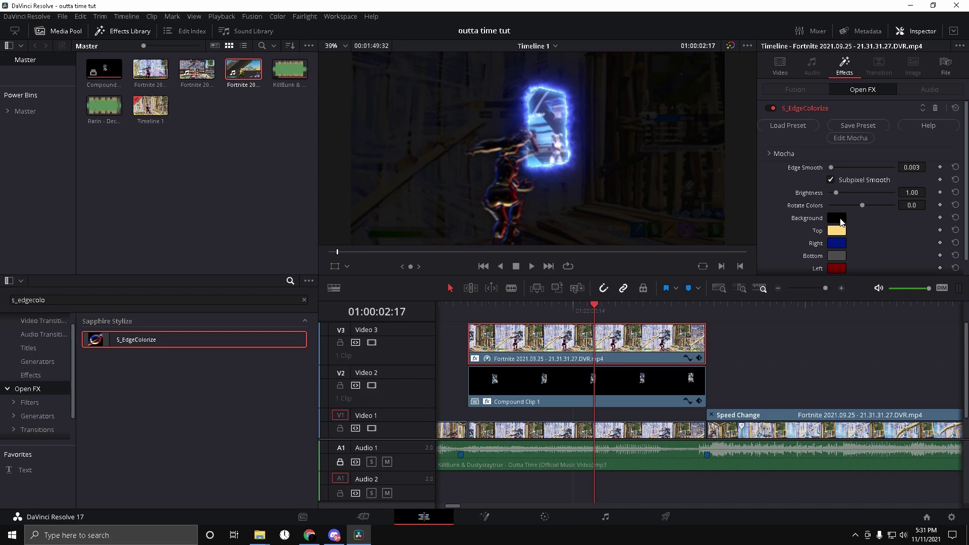
Step: Set the S_EdgeColorize top color to #00aaff and its right, bottom and left colors to light blue #55aaff
left_click(837, 231)
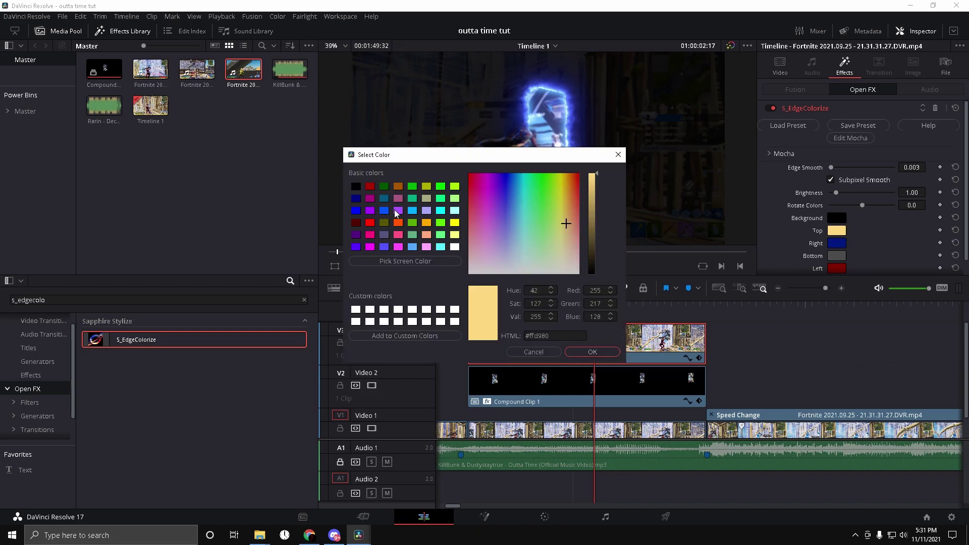
left_click(412, 212)
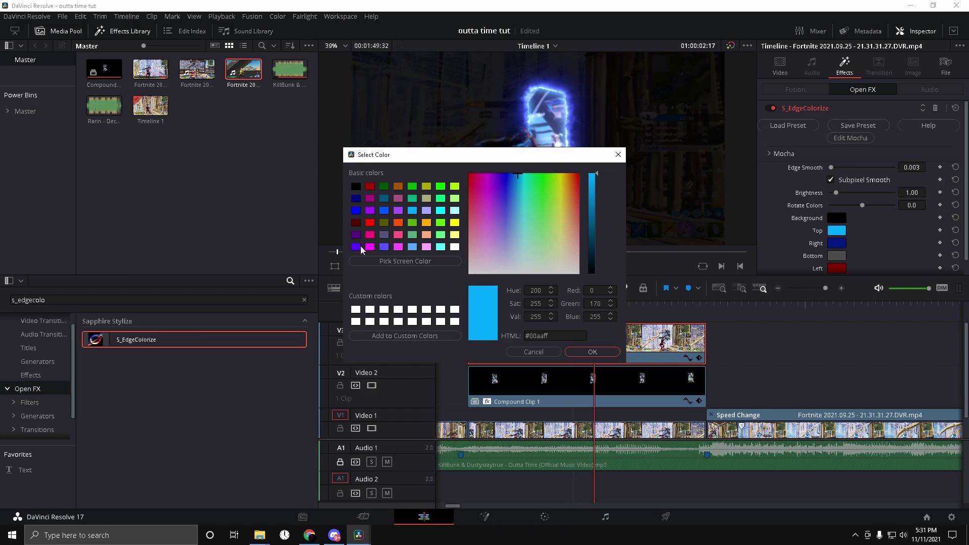
left_click(591, 351)
left_click(838, 243)
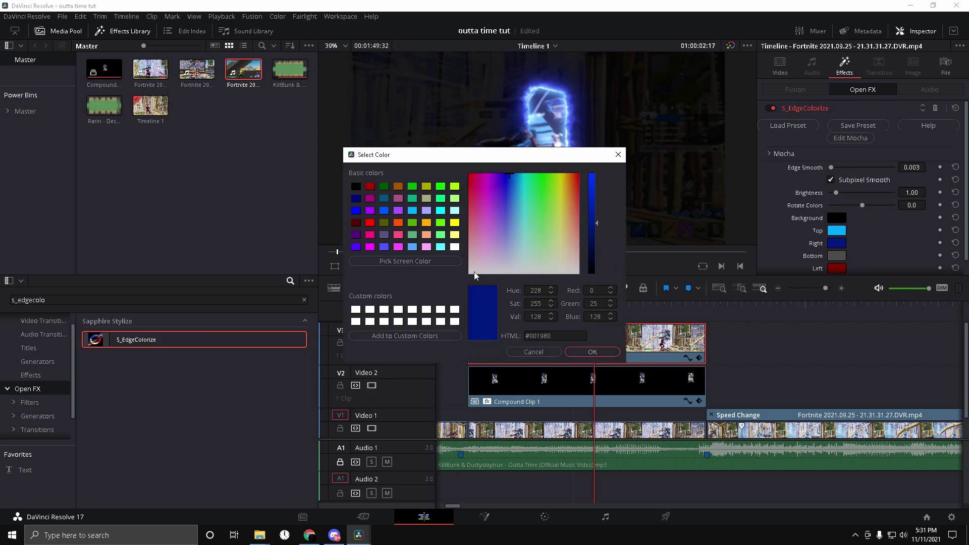
left_click(404, 255)
left_click(592, 352)
left_click(837, 256)
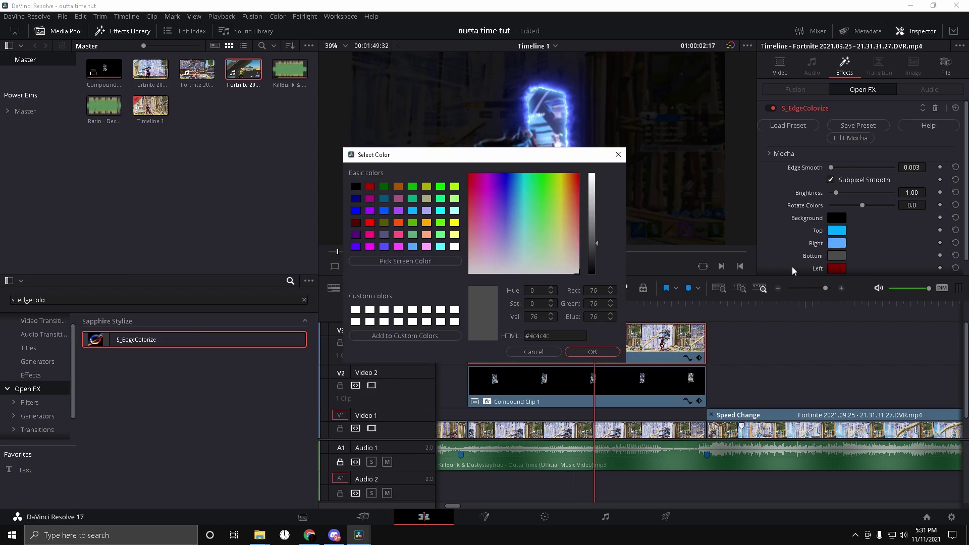
left_click(415, 247)
left_click(591, 352)
Step: Set the timeline proxy mode to half resolution
left_click(222, 16)
mouse_move(233, 54)
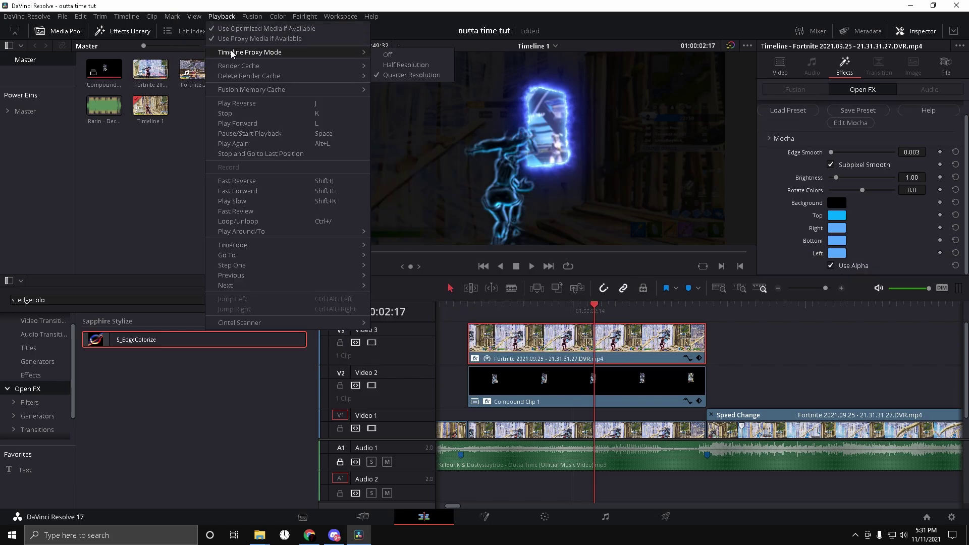
left_click(390, 64)
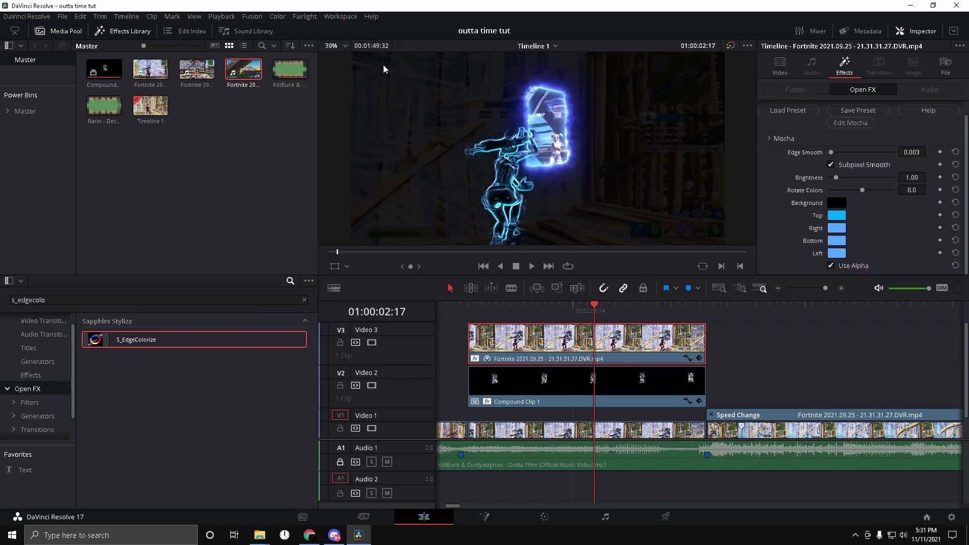
scroll(515, 190, "down", 2)
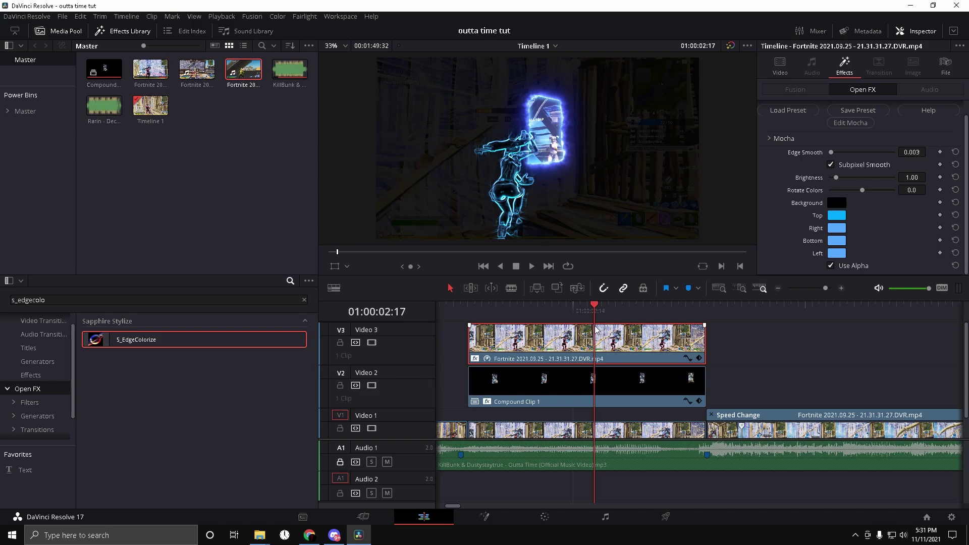
Step: Find the S_Rays effect for the Video 3 edge outline clip and duplicate that clip onto Video 4
double_click(76, 300)
type("s_rays")
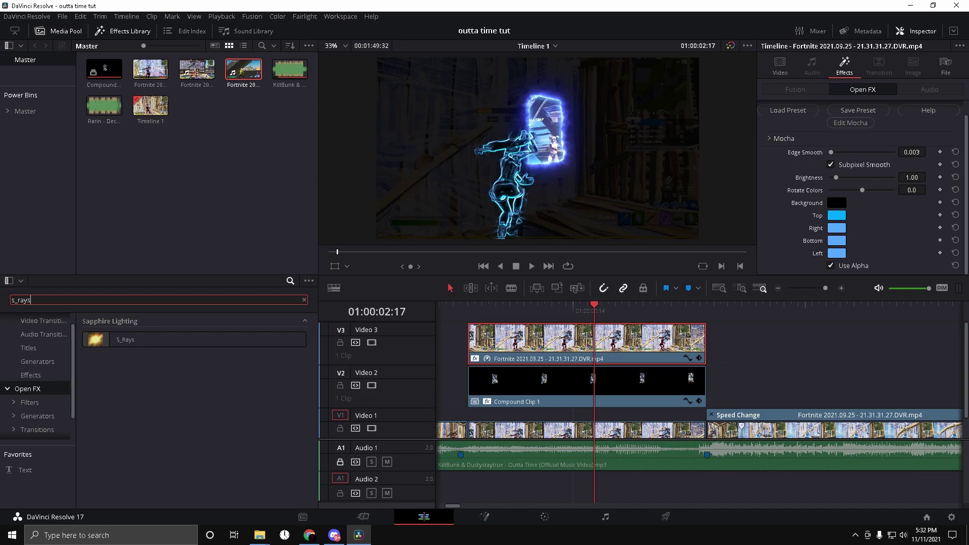
left_click_drag(127, 339, 648, 345)
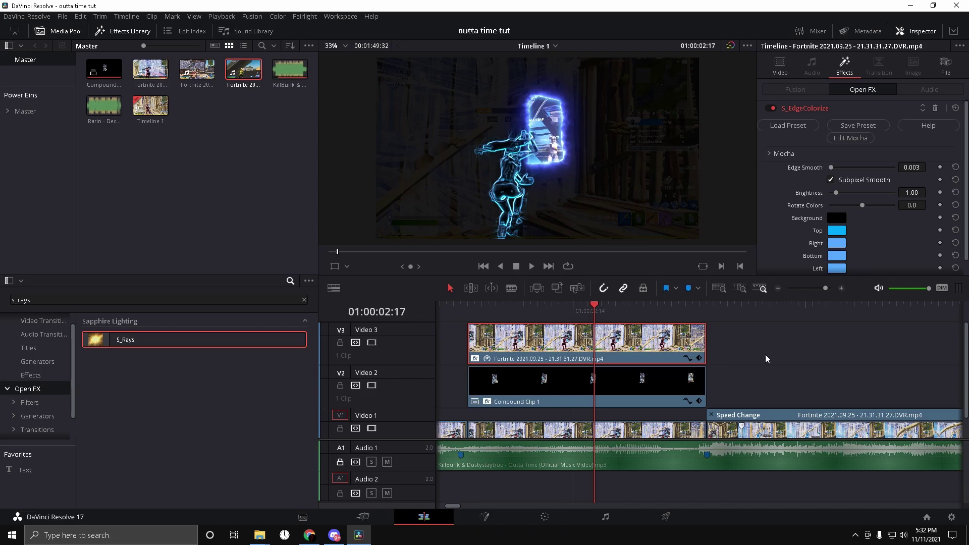
left_click_drag(766, 359, 647, 316)
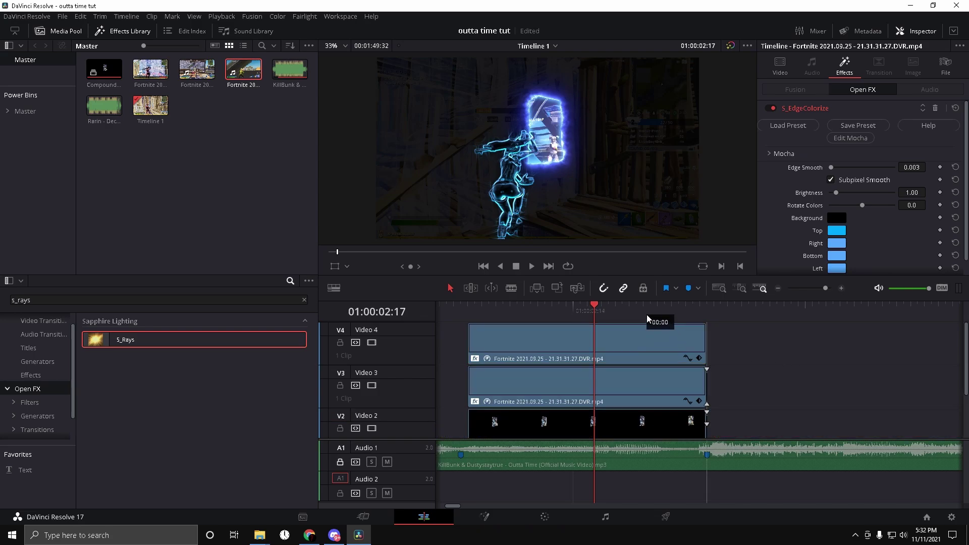
left_click(622, 383)
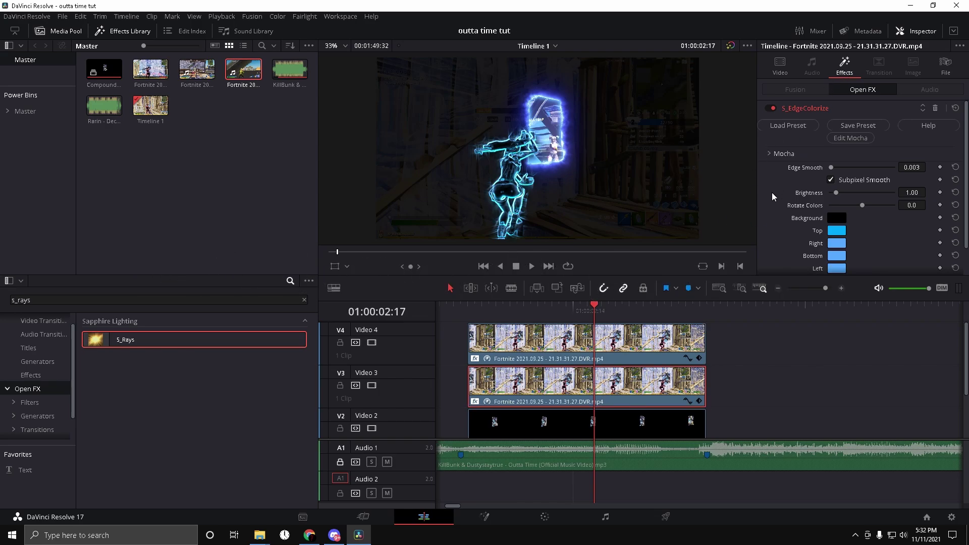
Step: Set S_Rays on the Video 3 clip to rays length 1.000, rays brightness 7.44, a light blue rays color and threshold 0.108
scroll(772, 193, "down", 1)
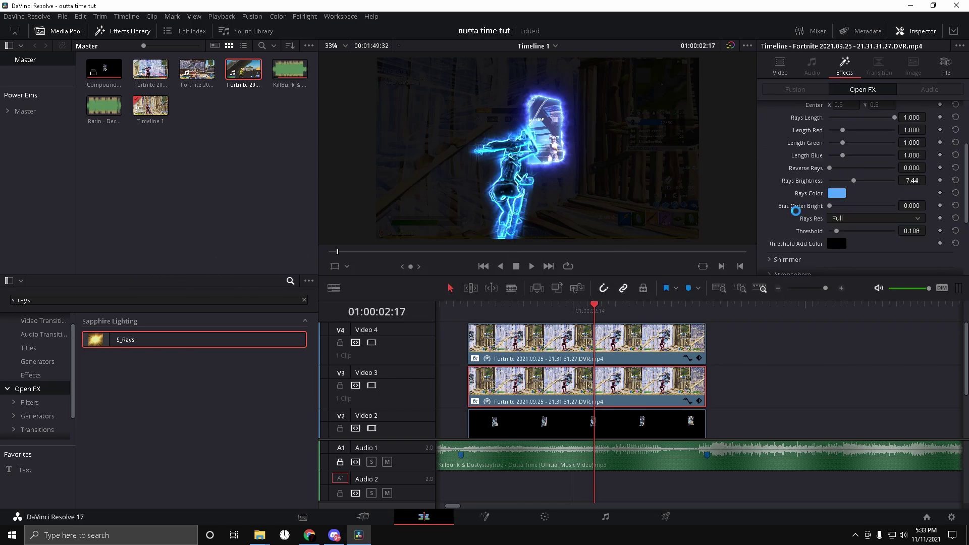
scroll(789, 203, "up", 3)
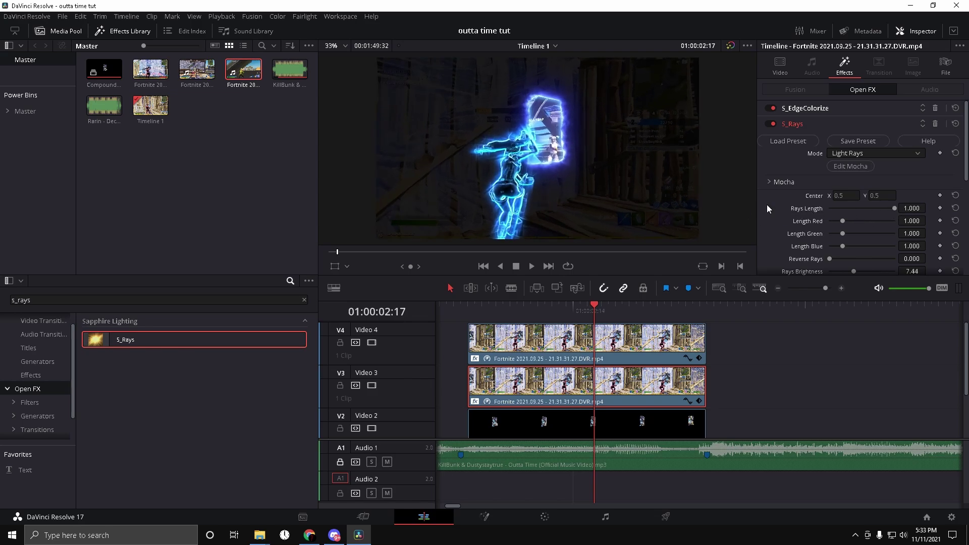
scroll(792, 217, "down", 4)
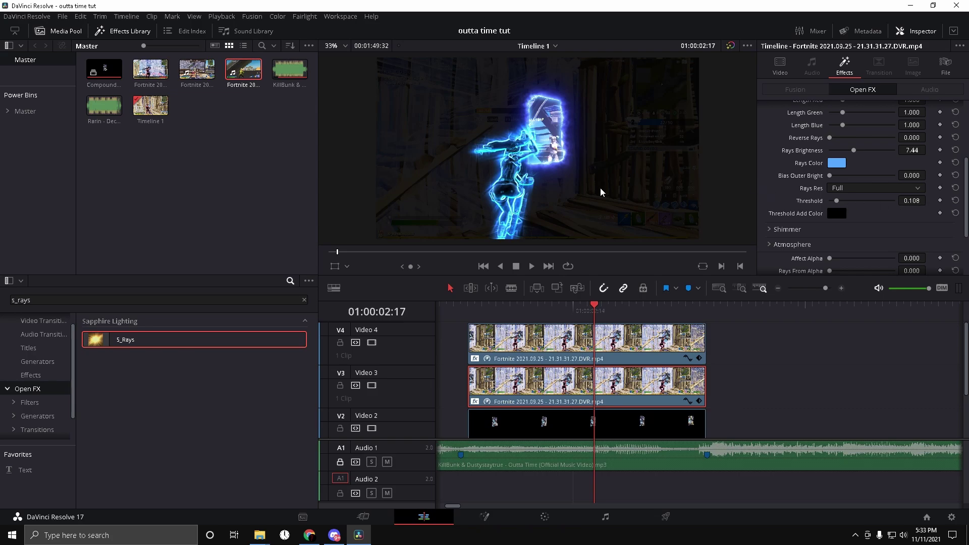
scroll(548, 201, "up", 5)
scroll(494, 165, "down", 5)
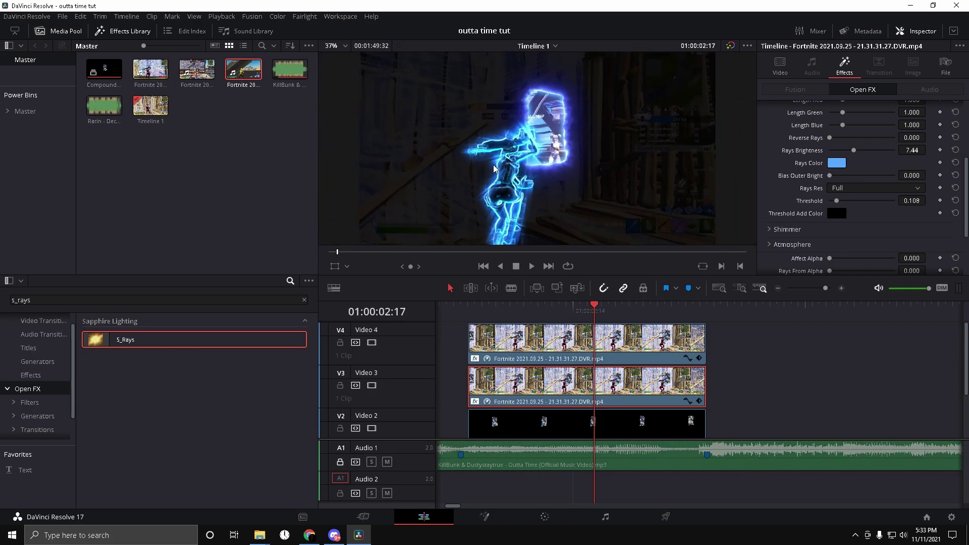
Step: Compare the Open FX effects on the Video 4 and Video 3 outline clips and collapse the S_Rays settings
left_click(595, 340)
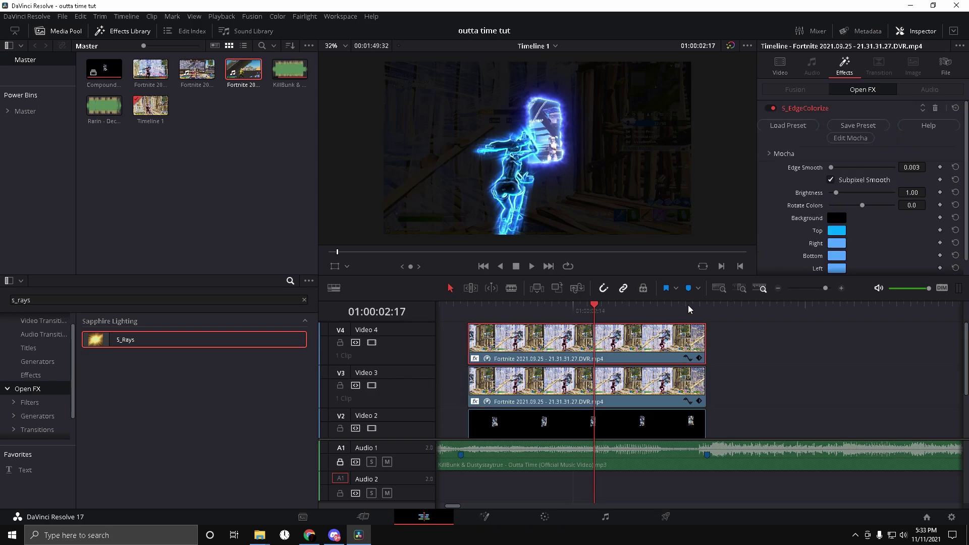
left_click(795, 107)
left_click(588, 385)
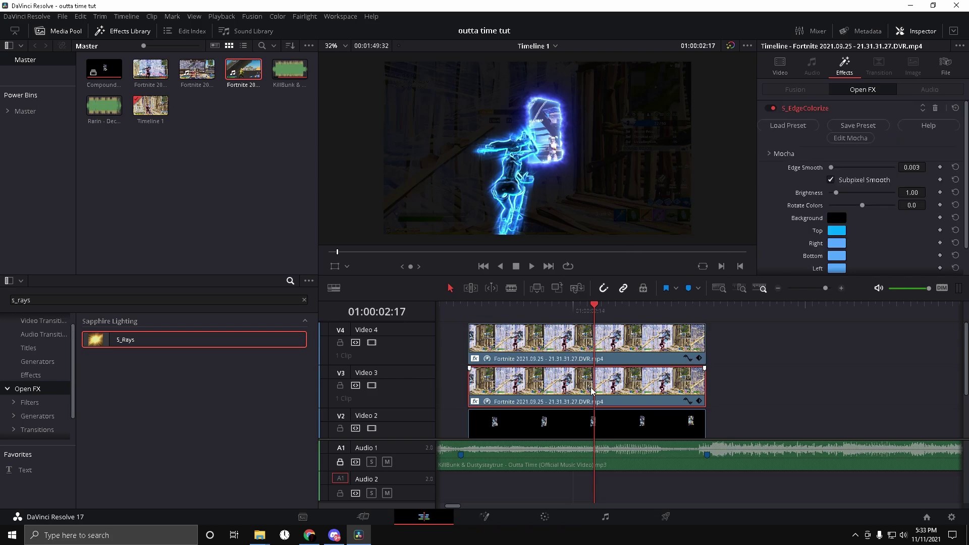
left_click(800, 111)
left_click(798, 123)
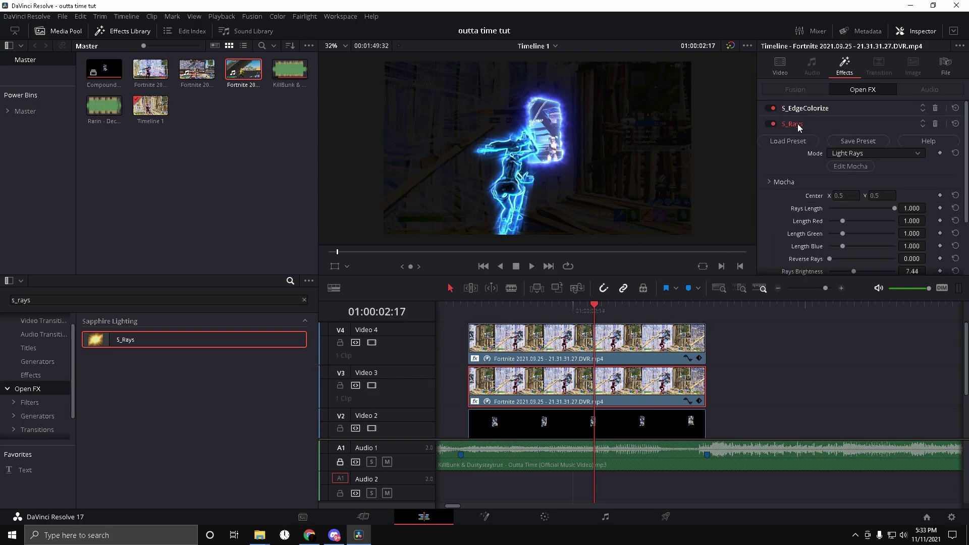
left_click(798, 123)
scroll(770, 365, "down", 2)
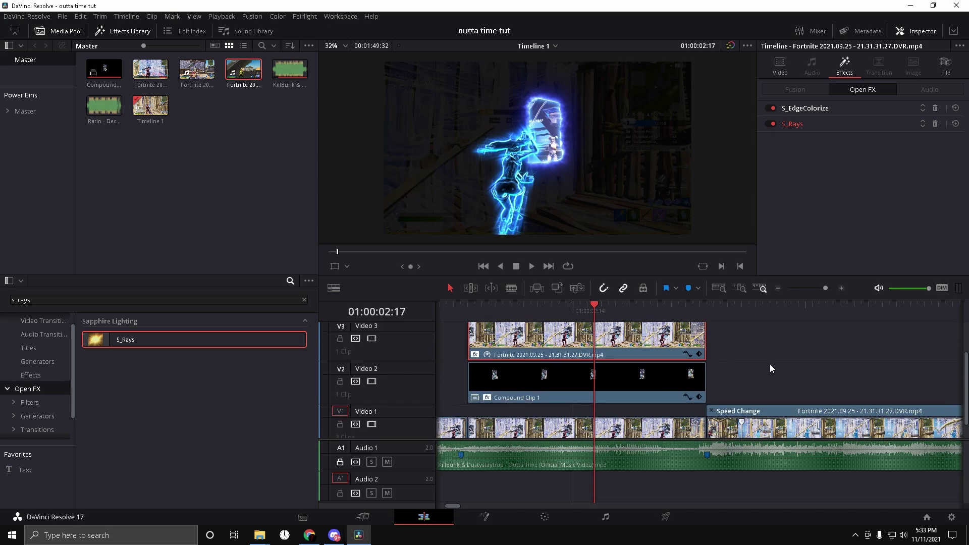
Step: Try light blue #55aaff as the outer color of the Ecto glow on Compound Clip 1
left_click(677, 396)
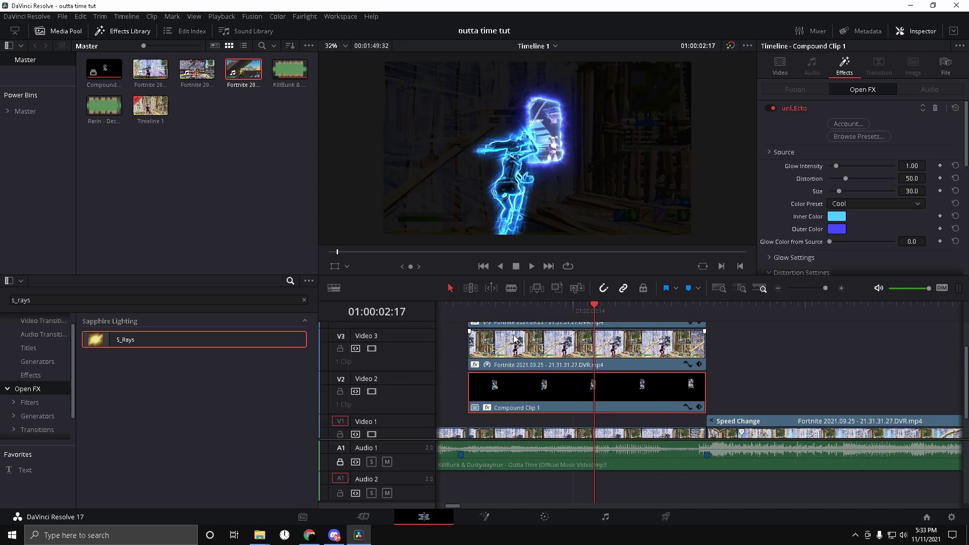
left_click(837, 229)
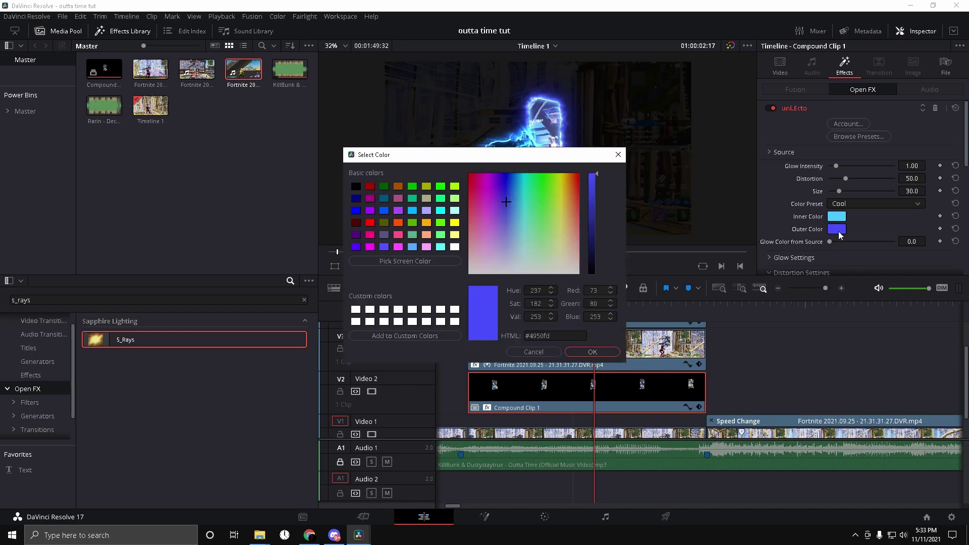
left_click(413, 247)
left_click(592, 352)
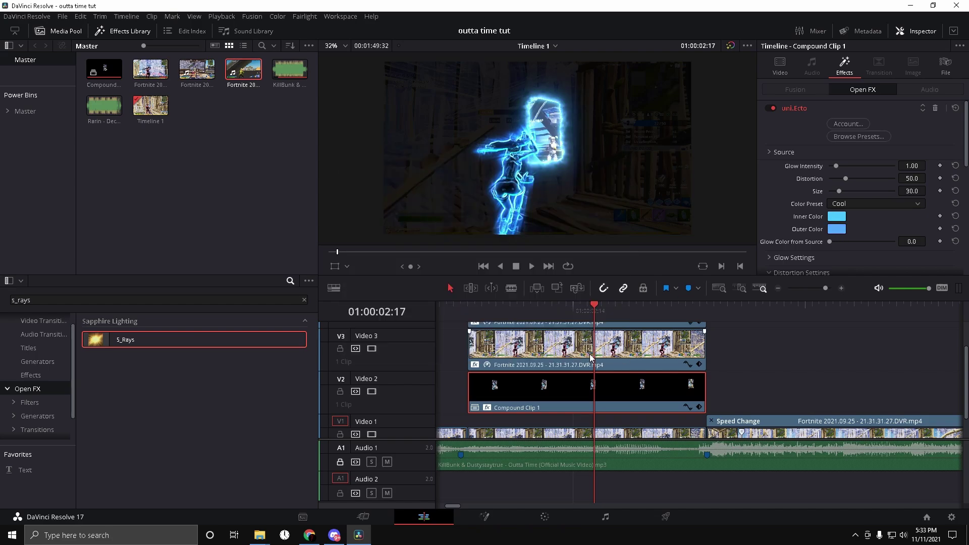
Step: Set the Ecto glow's outer color to violet-blue, glow intensity to 1.16, distortion to 23.3 and size to 34.1
left_click(837, 228)
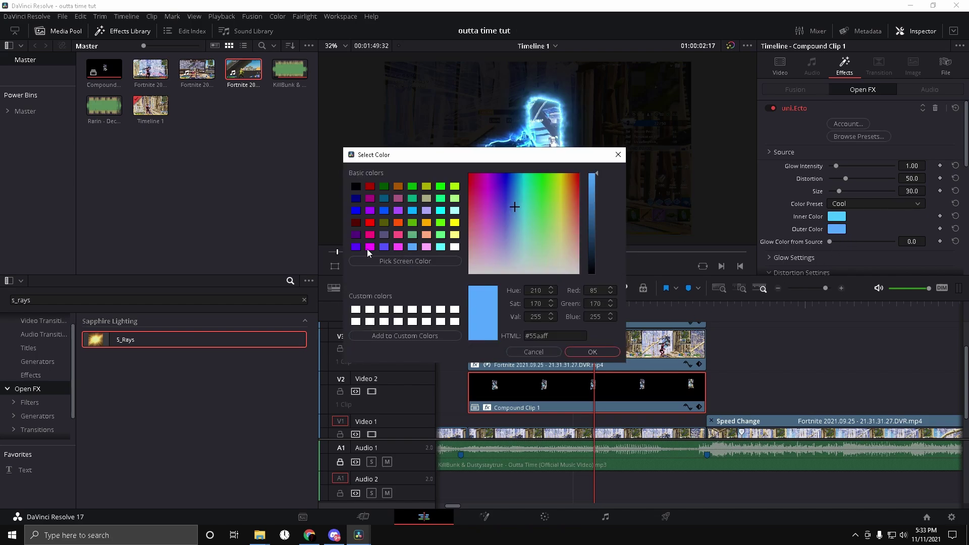
left_click(356, 247)
left_click(599, 352)
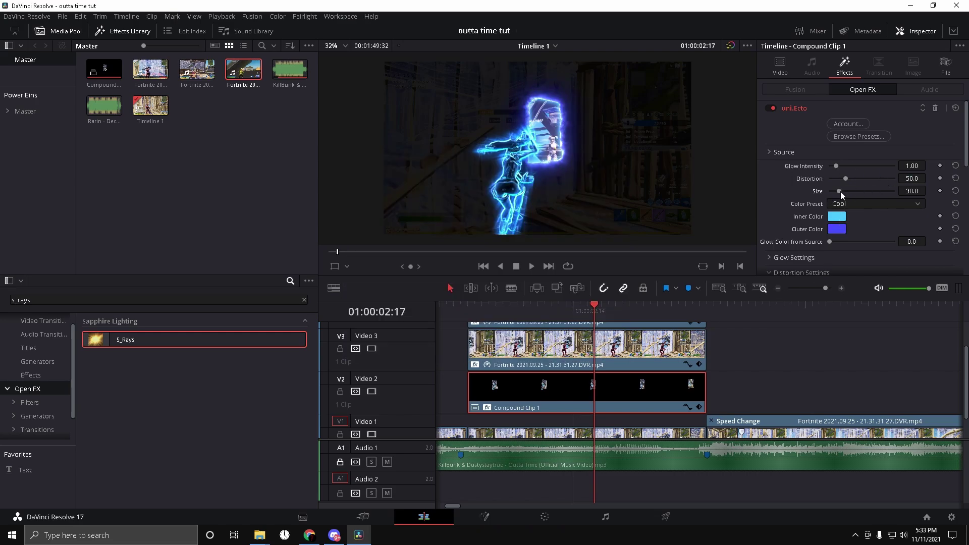
left_click_drag(841, 179, 837, 168)
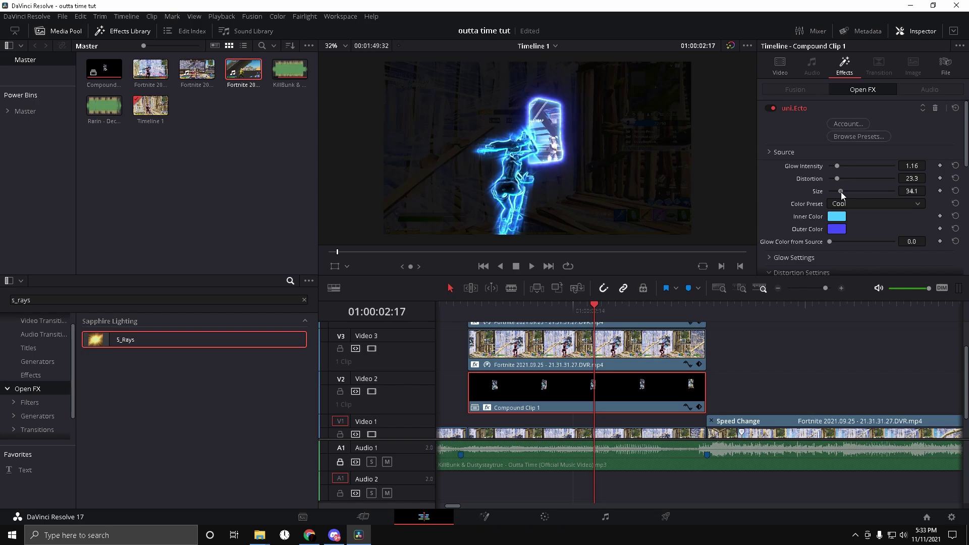
left_click_drag(841, 192, 841, 192)
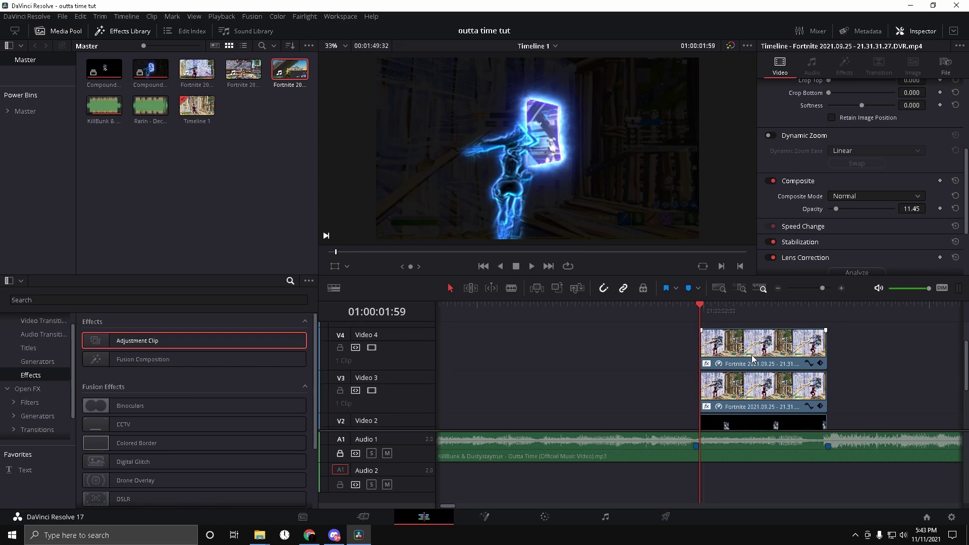
Step: Combine Compound Clip 1 on Video 2 with both character glow clips on Video 3 and Video 4 into a new compound clip
scroll(752, 356, "down", 3)
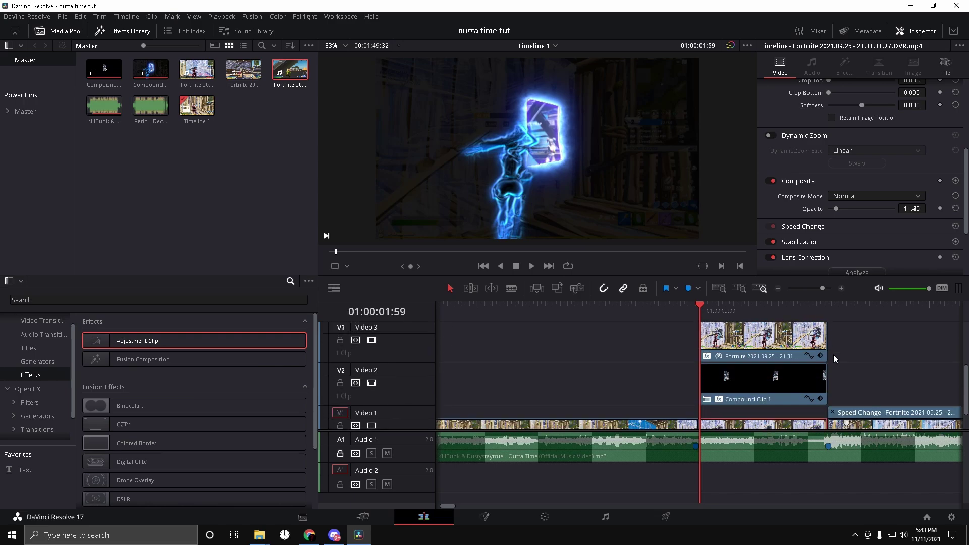
scroll(834, 355, "up", 1)
left_click(778, 389)
left_click(776, 355, "ctrl")
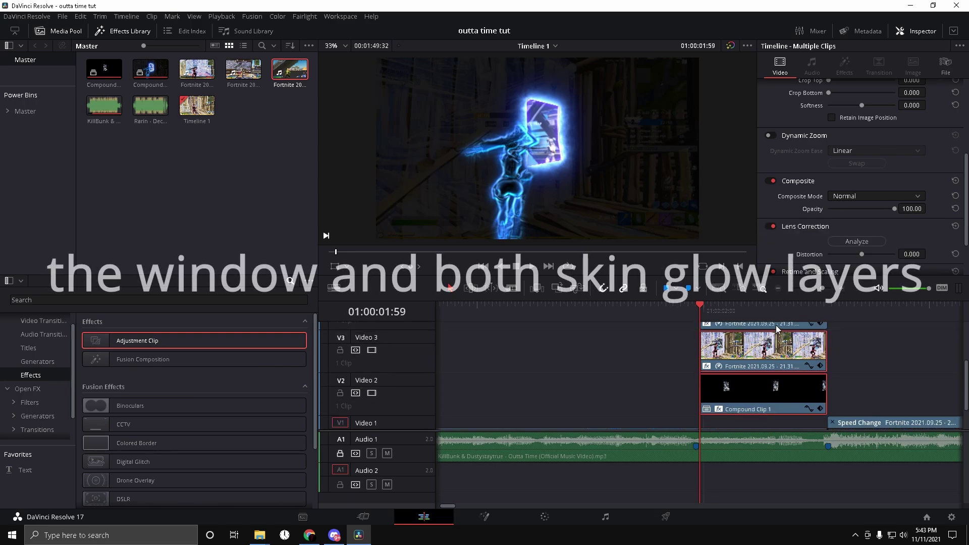
scroll(876, 369, "up", 3)
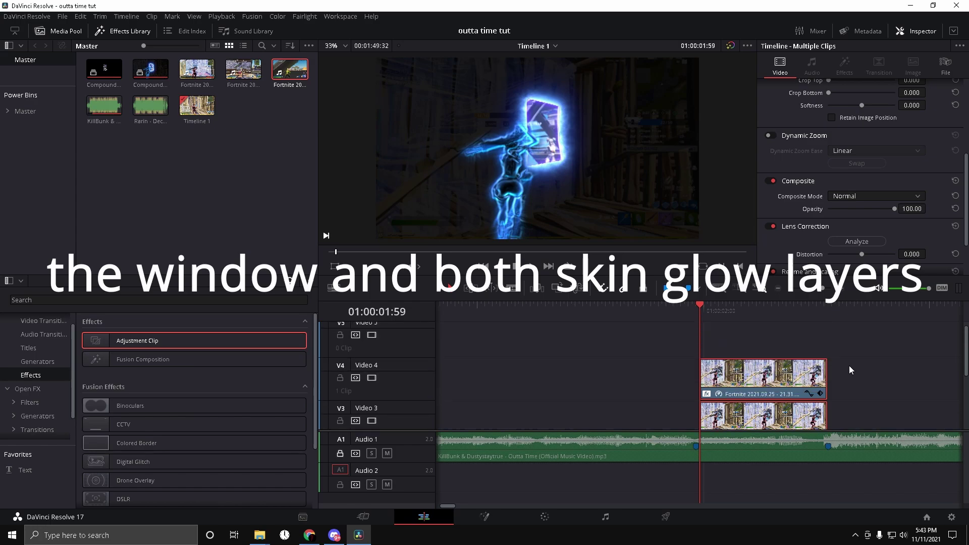
scroll(808, 369, "down", 1)
right_click(741, 357)
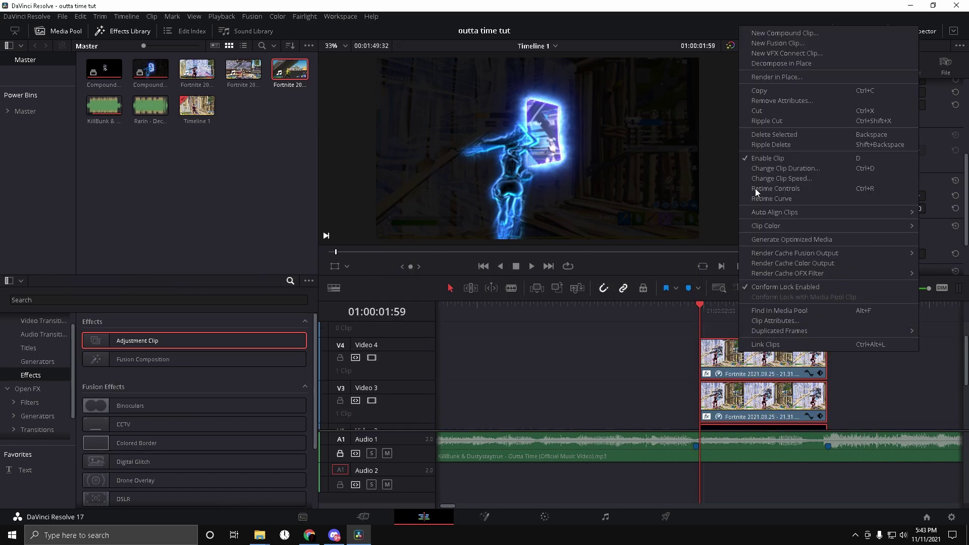
left_click(770, 34)
left_click(561, 295)
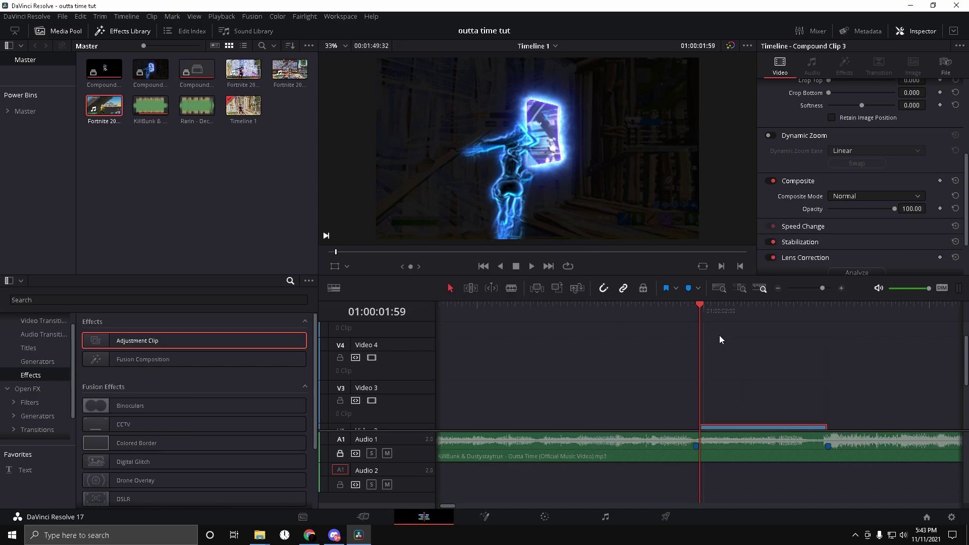
Step: Keyframe the opacity of the Video 1 clip beneath the new compound clip to 100 at its start, 01:00:01:59
scroll(798, 363, "down", 4)
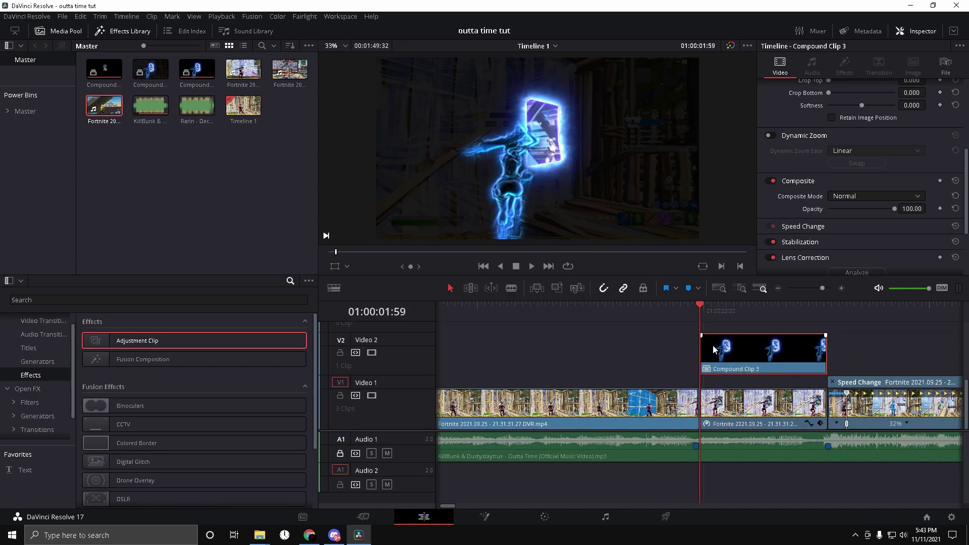
key("Right")
key("Right")
key("Right")
key("Right")
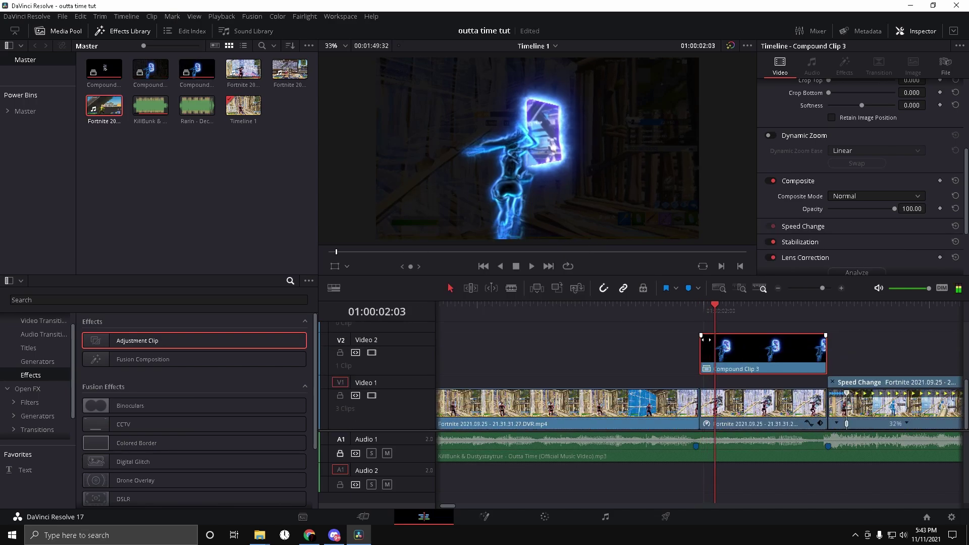
key("Right")
key("Right")
key("Right")
key("Right")
key("Right")
key("Right")
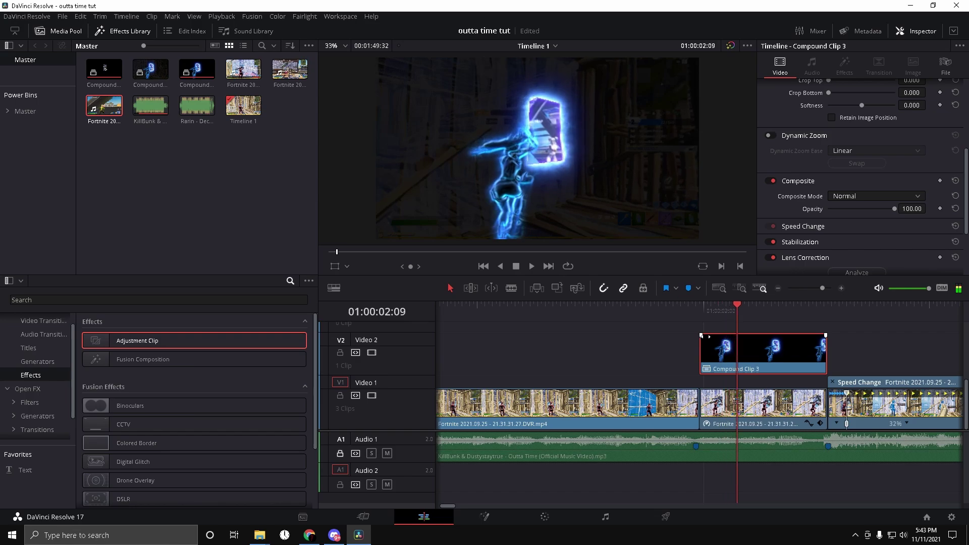
left_click(722, 409)
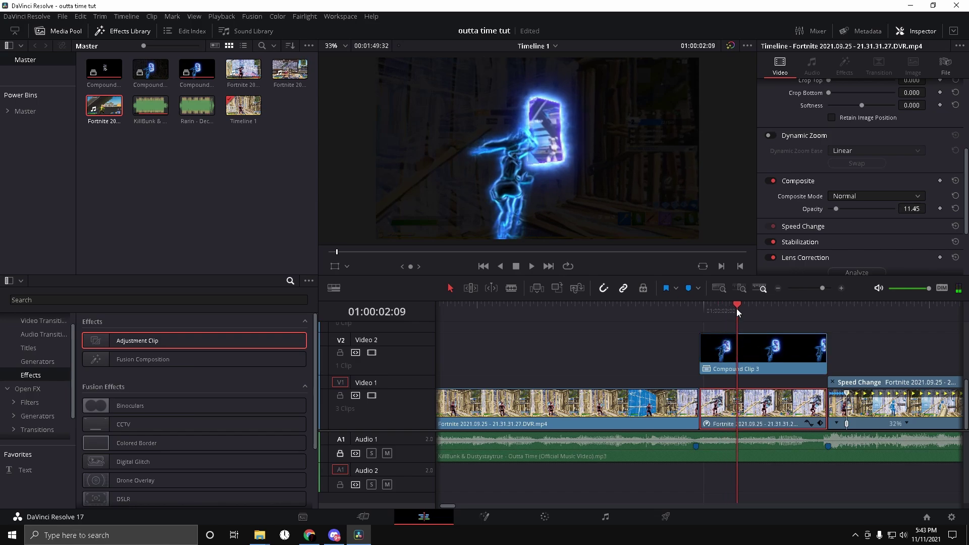
left_click_drag(738, 308, 705, 315)
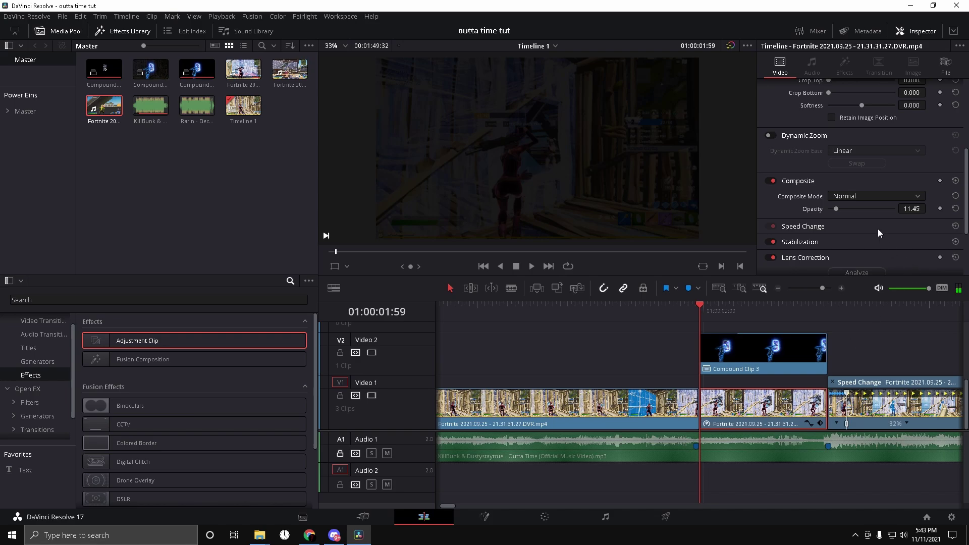
left_click(941, 208)
left_click_drag(840, 207, 913, 246)
Step: Set the Video 1 clip's opacity to 13.74 at 01:00:02:09 and play the dimming back from the clip's start
left_click(738, 307)
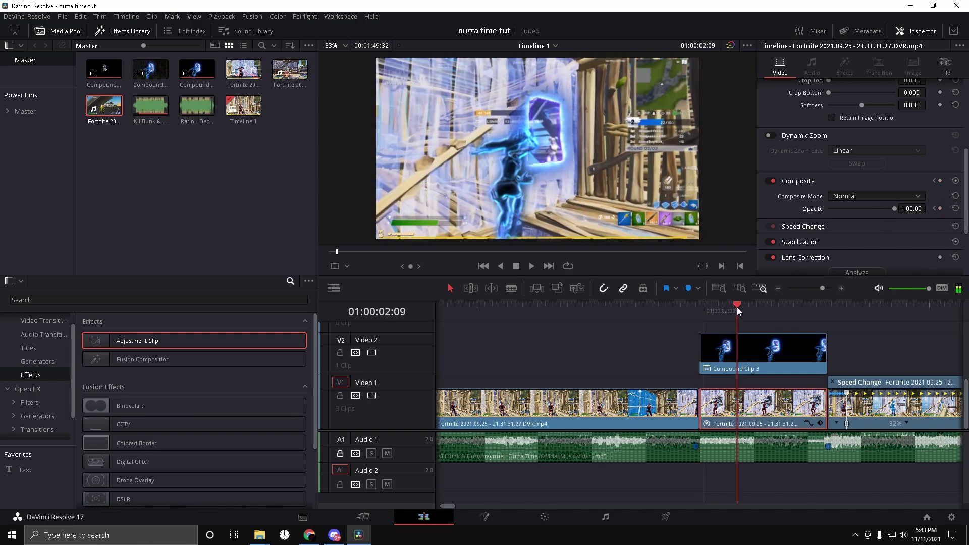
left_click_drag(895, 209, 838, 215)
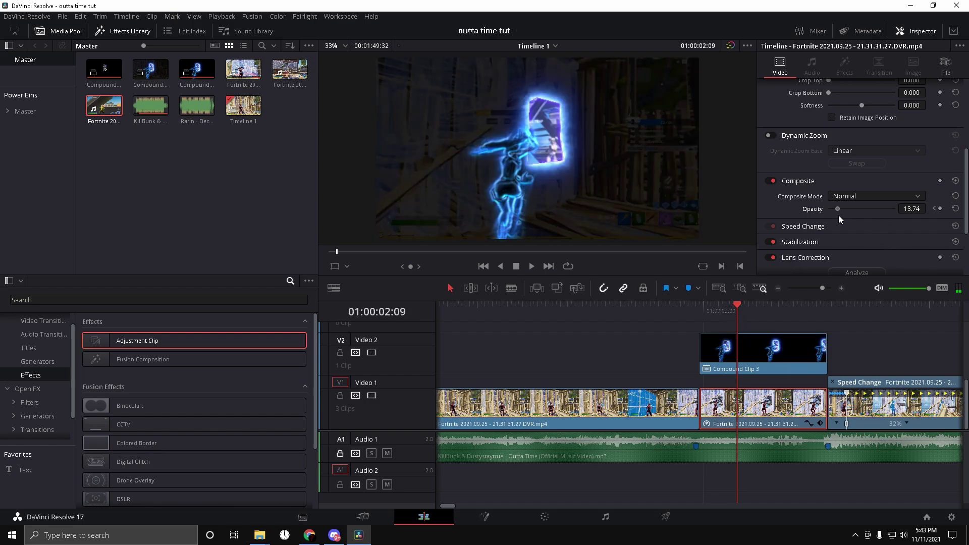
left_click(701, 314)
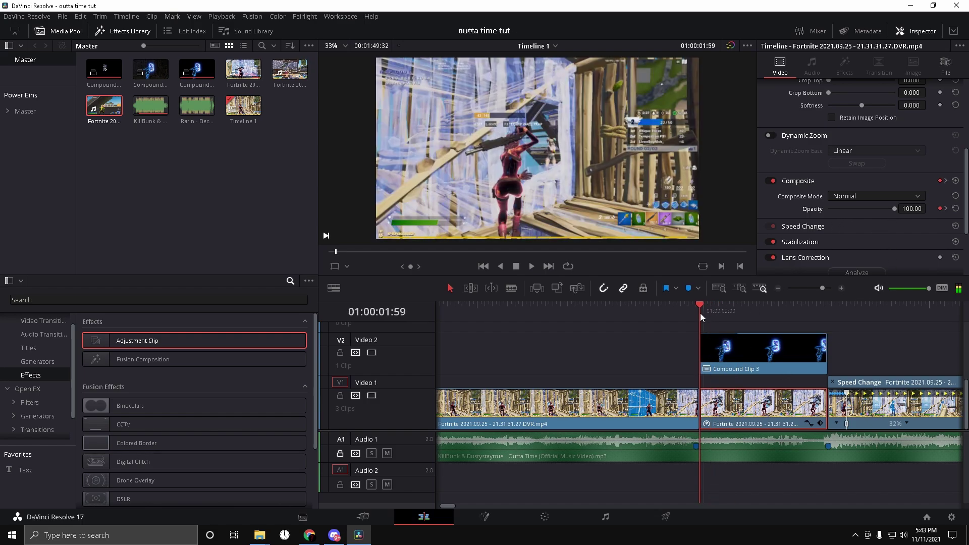
key("space")
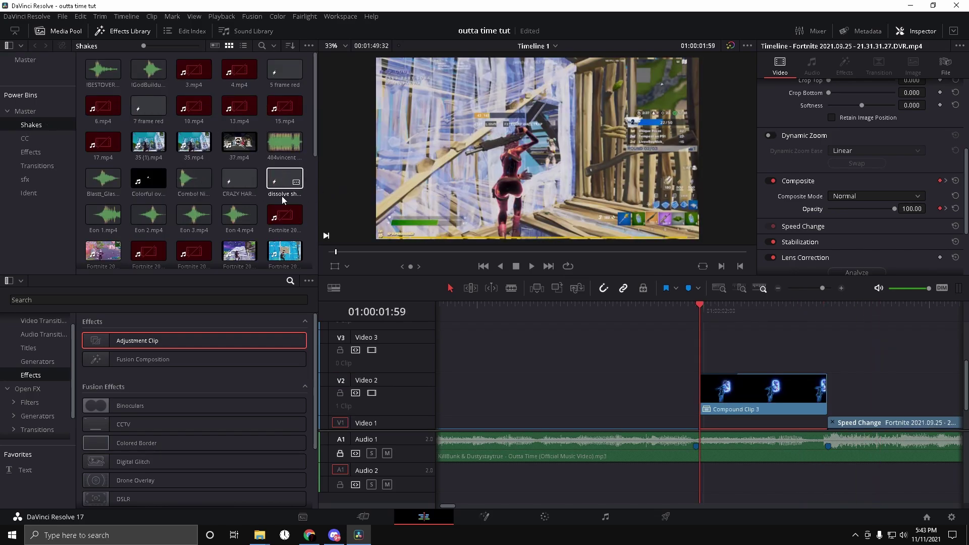
Step: Lay the dissolve shake preset over the full new compound clip on Video 3 and keyframe its Dissolve Amount from 0.000 to 0.070
left_click_drag(280, 181, 727, 366)
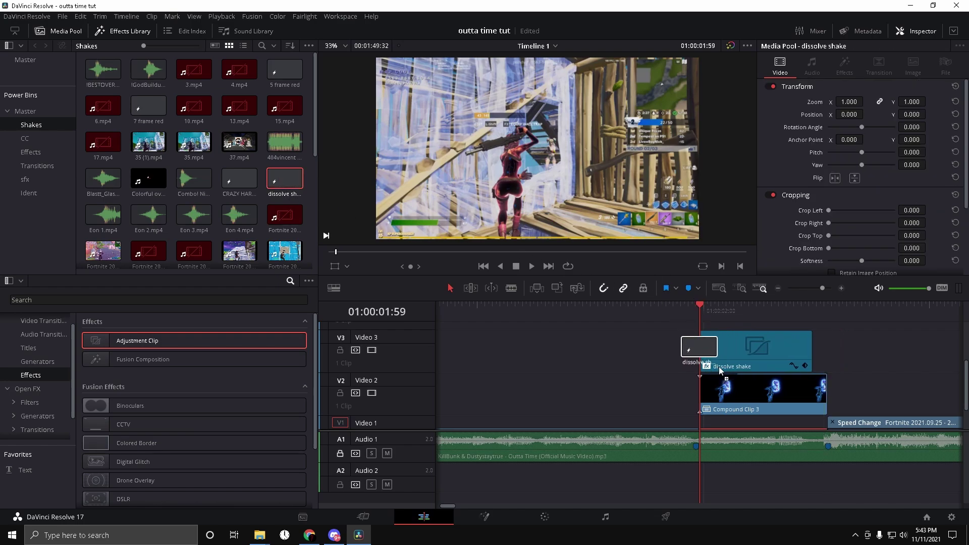
left_click_drag(813, 357, 826, 357)
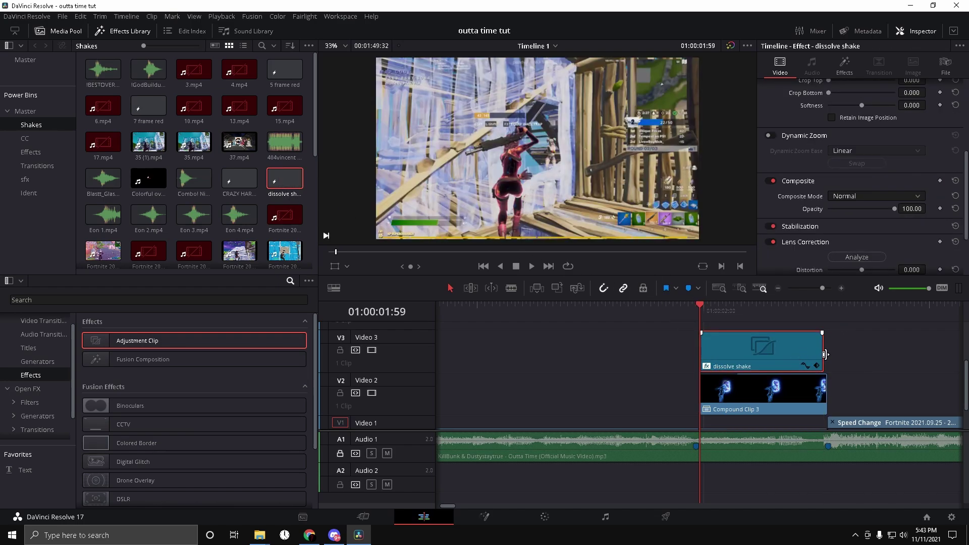
left_click(780, 349)
left_click(844, 65)
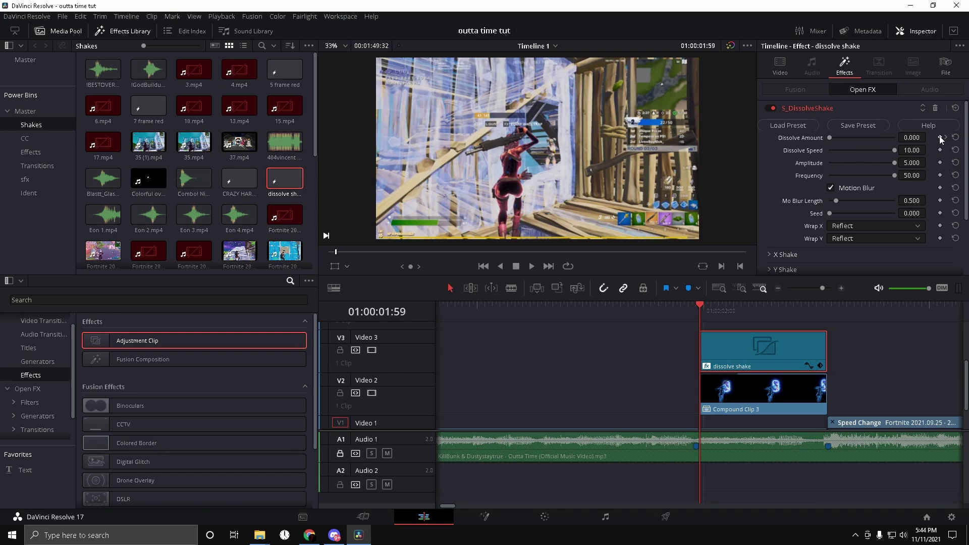
left_click(828, 307)
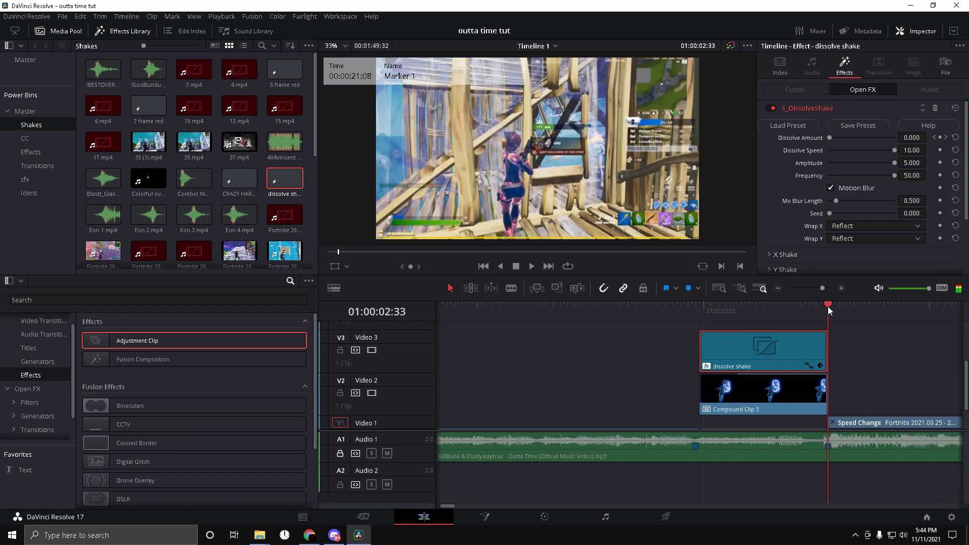
left_click_drag(829, 137, 834, 140)
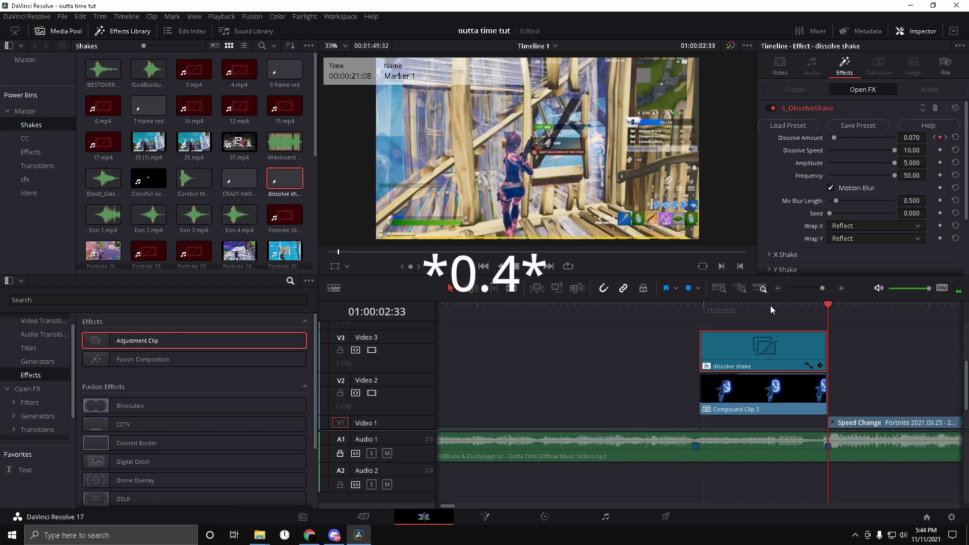
Step: Lay the flicker build up preset from the Effects power bin on Video 4, directly above the dissolve shake, and show its effect settings
left_click(700, 306)
left_click(31, 152)
left_click_drag(141, 222, 827, 341)
left_click(845, 66)
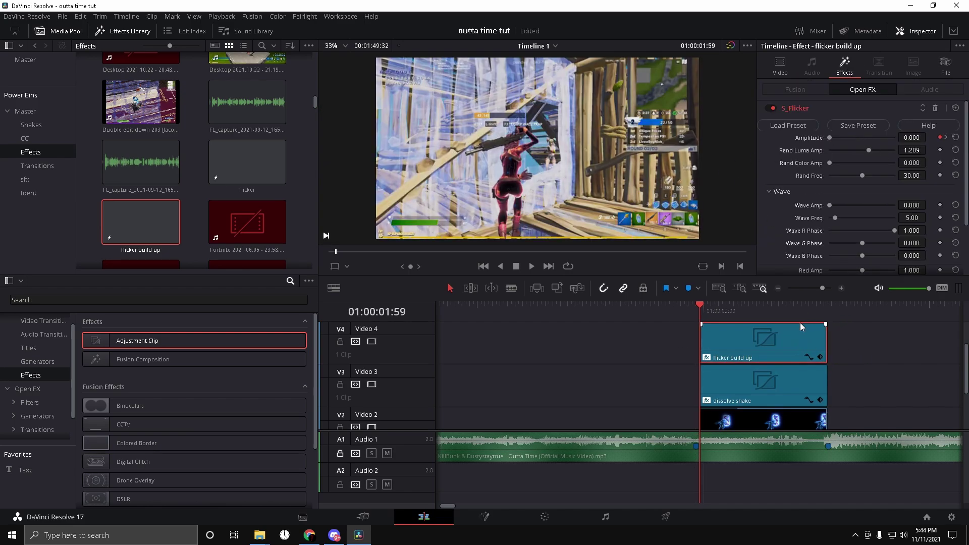
Step: Check the S_Flicker amplitude keyframes and set the flicker build up's amplitude to 0.527 at 01:00:02:33
left_click(828, 308)
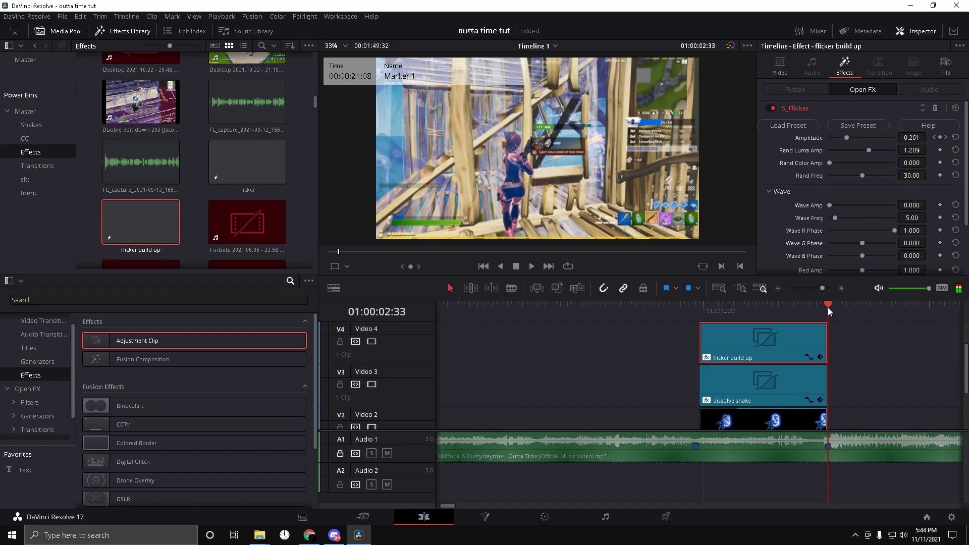
left_click(935, 138)
left_click(935, 138)
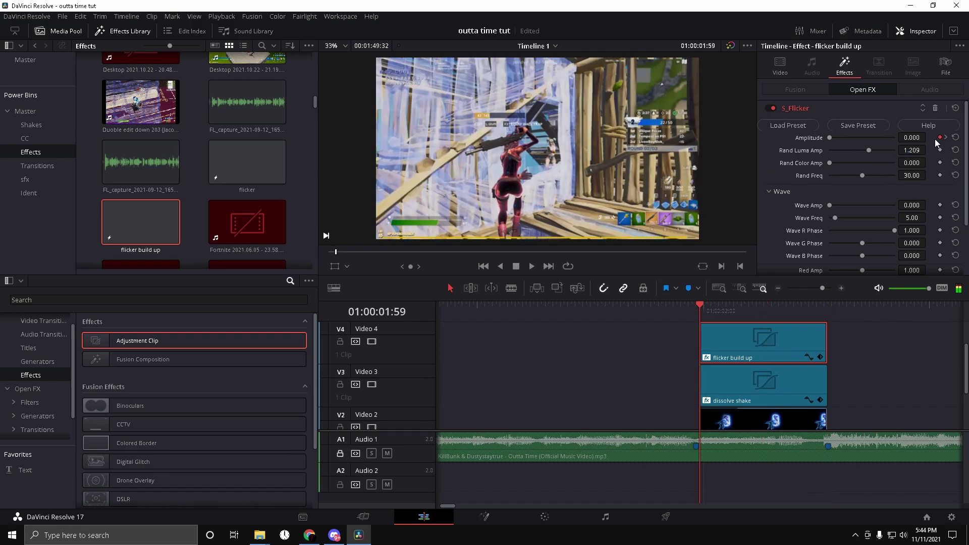
left_click(947, 138)
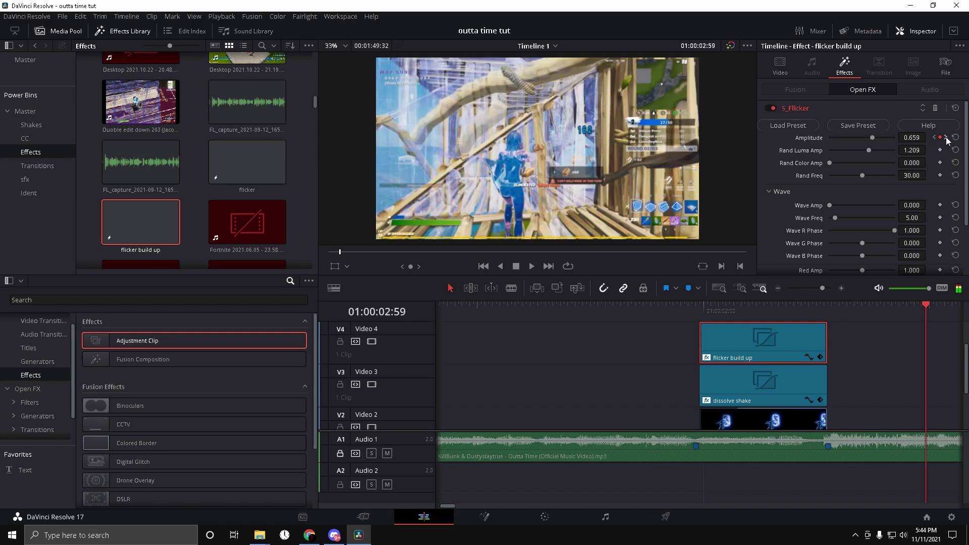
left_click(832, 312)
left_click_drag(854, 137, 865, 137)
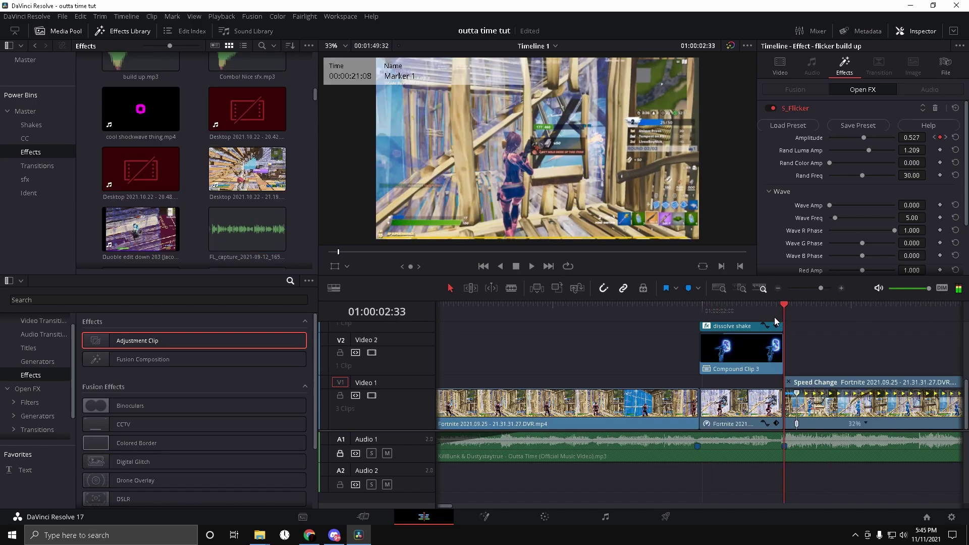
Step: Place the HARD TILT IMPACT shake on Video 2 above the start of the 32% speed change clip and play it back
left_click(31, 125)
scroll(193, 168, "down", 5)
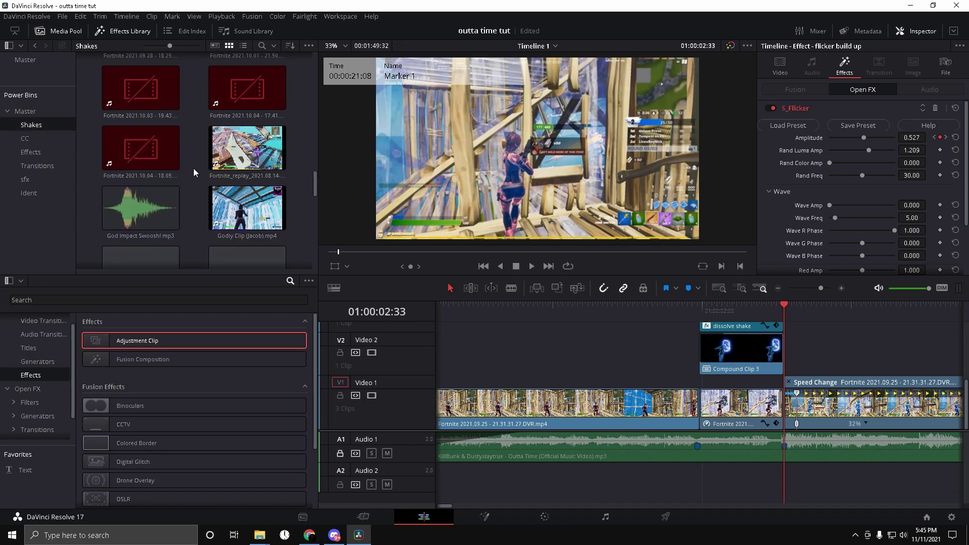
left_click_drag(769, 329, 804, 371)
left_click_drag(821, 288, 819, 298)
key("space")
key("space")
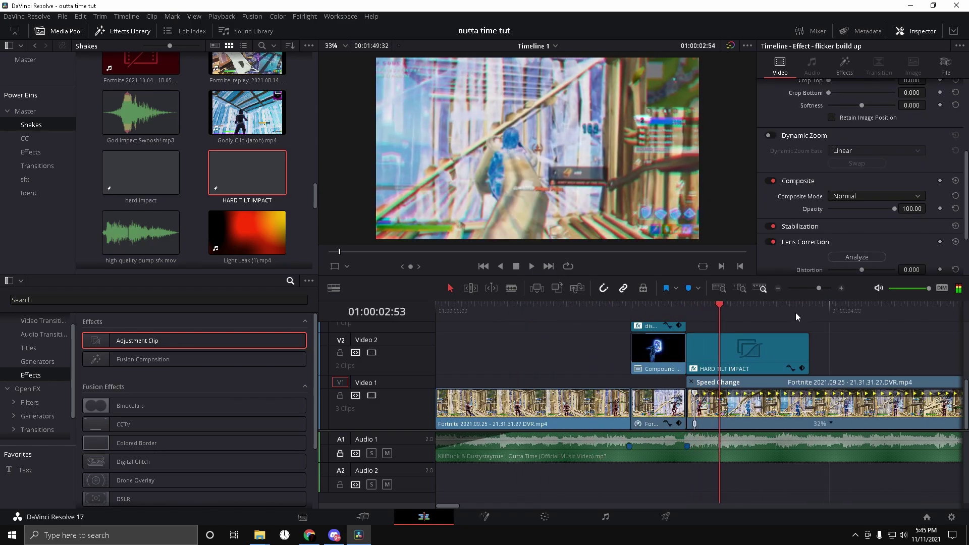
Step: Split the speed change clip where HARD TILT IMPACT ends and delete the remainder after it
key("ctrl+b")
left_click(833, 395)
left_click_drag(788, 312, 693, 326)
key("Delete")
left_click(743, 411)
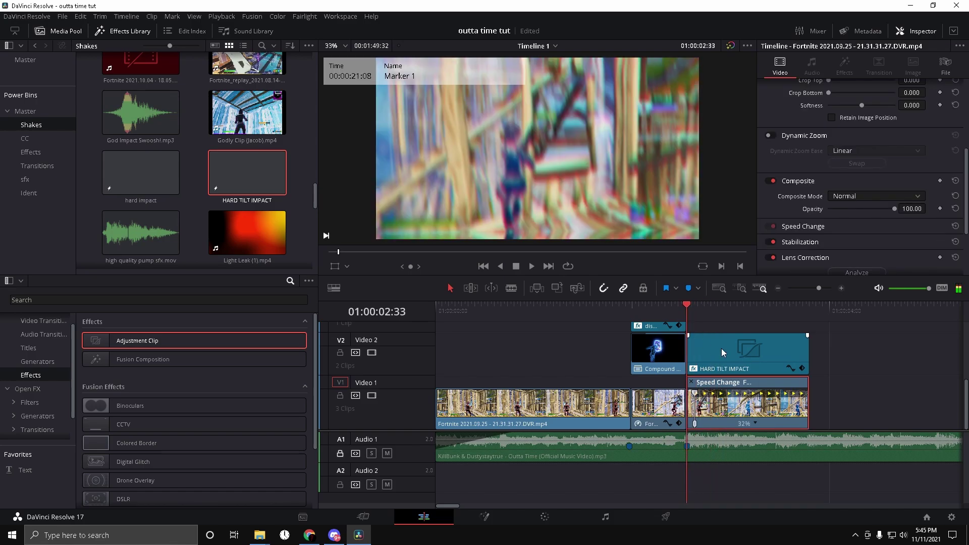
Step: Lay the 150 sat on kill effect on Video 3 above HARD TILT IMPACT from 01:00:02:33 and fade it out over nearly its whole length
left_click(34, 152)
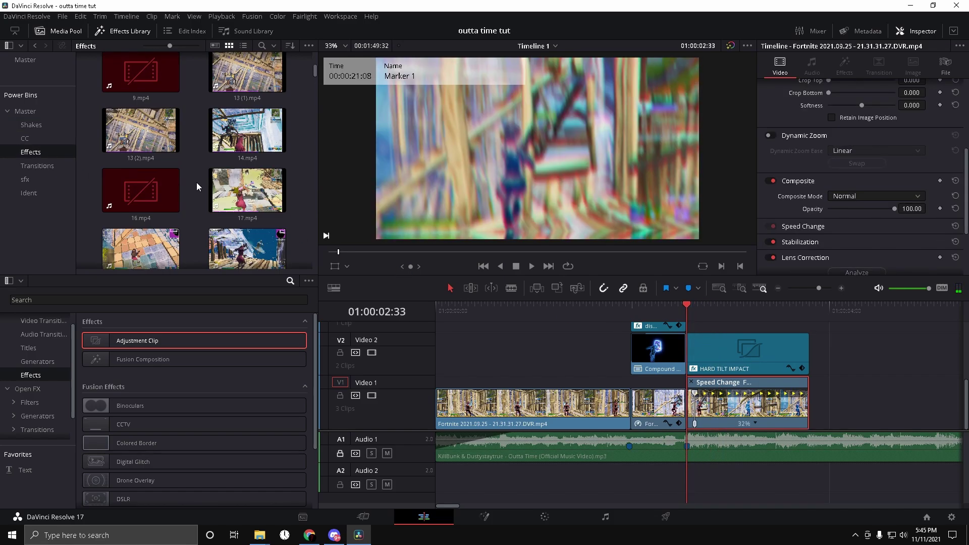
scroll(197, 183, "up", 3)
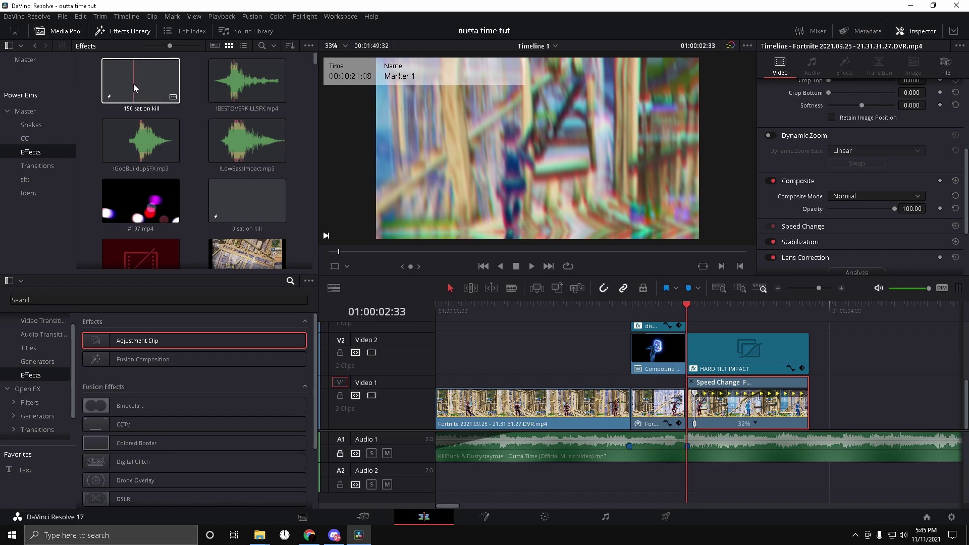
left_click_drag(133, 84, 710, 357)
left_click_drag(784, 337, 696, 339)
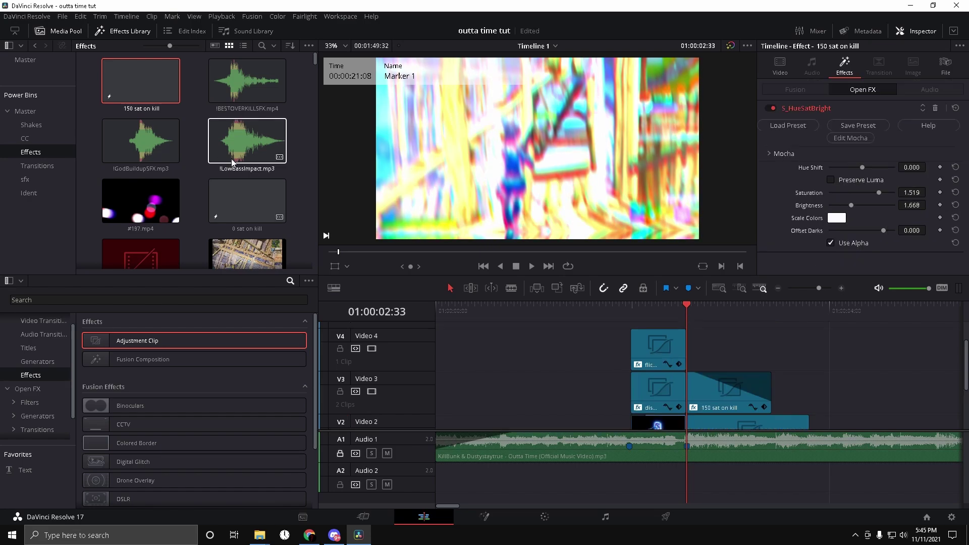
Step: Place the flicker effect on Video 4 above 150 sat on kill, play it back and adjust the effect's end
scroll(217, 166, "down", 3)
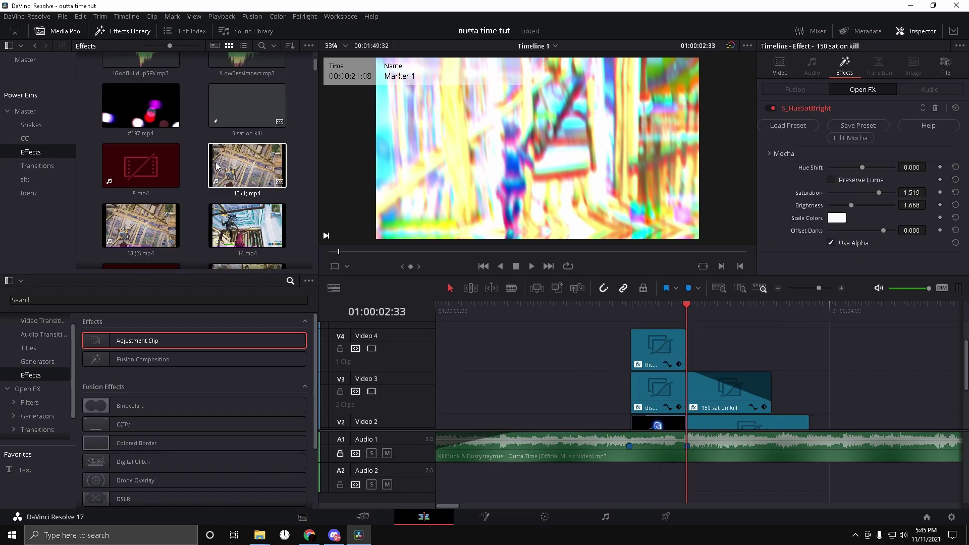
scroll(216, 166, "down", 8)
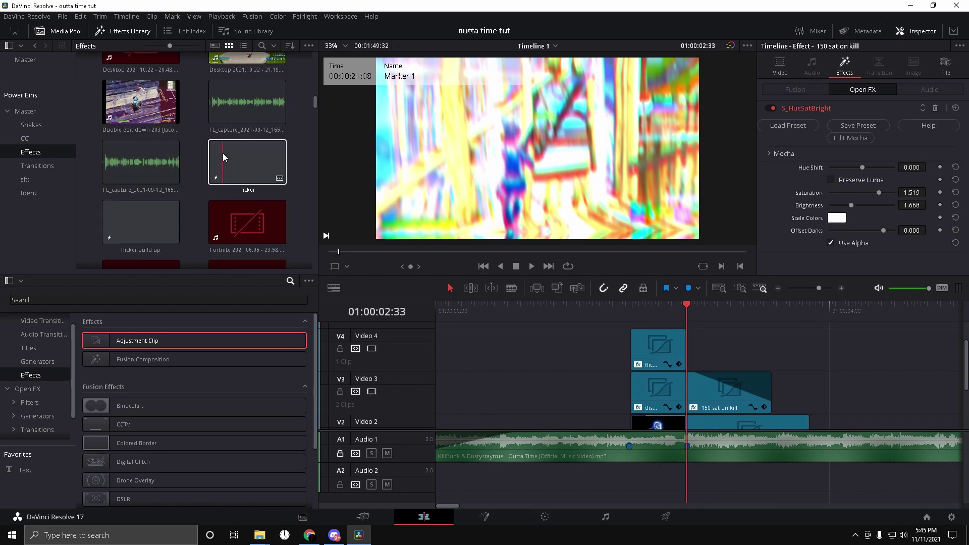
left_click_drag(225, 158, 699, 330)
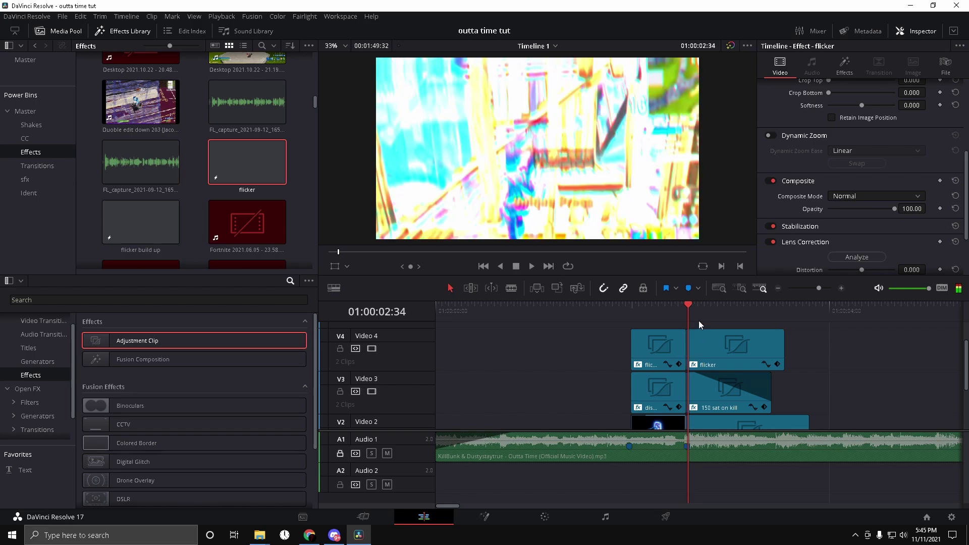
key("space")
left_click_drag(784, 337, 778, 337)
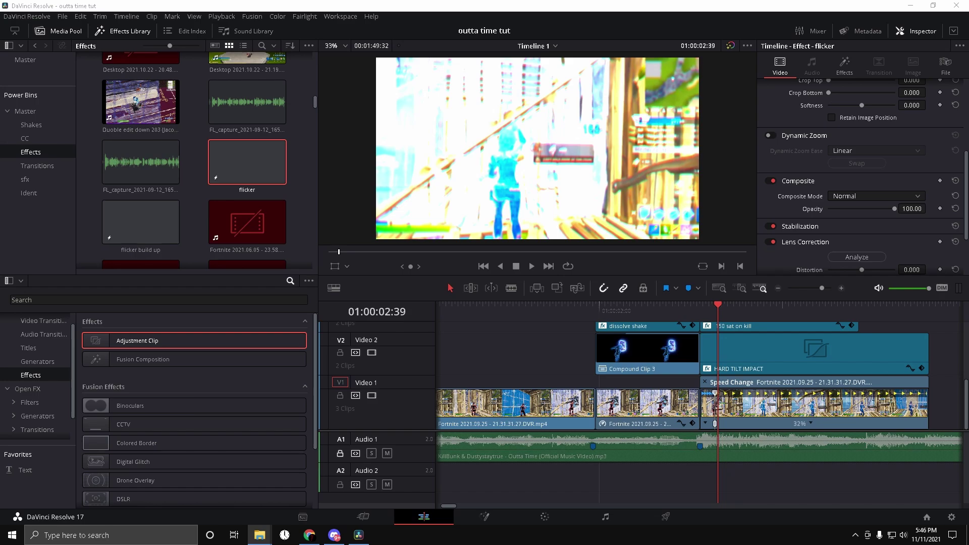
Step: Add high quality pump sfx.mov to Audio 2, starting where the speed change clip begins
left_click_drag(565, 308, 703, 471)
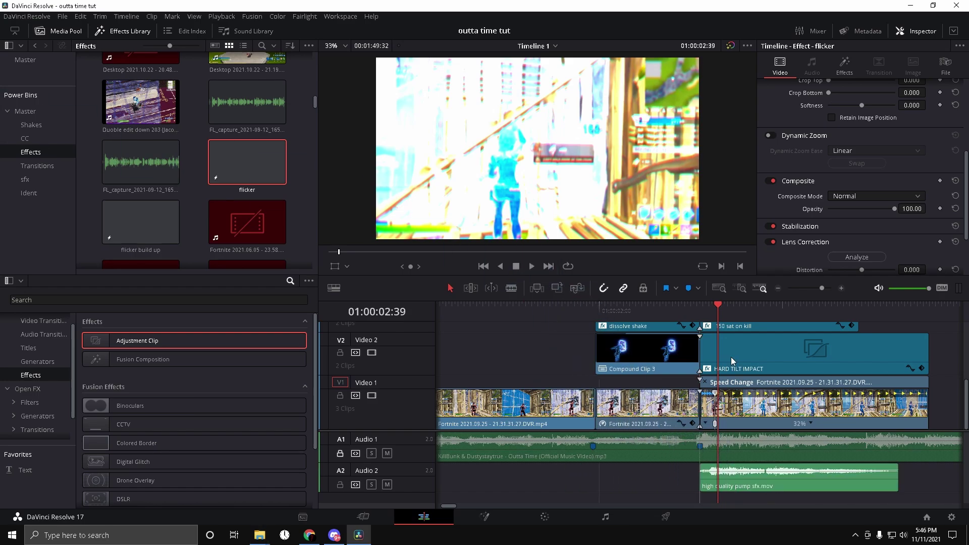
Step: Move high quality pump sfx.mov to start at 01:00:02:29, add Sound (7).mp3 on a new Audio 3 track and enlarge that track
left_click(822, 289)
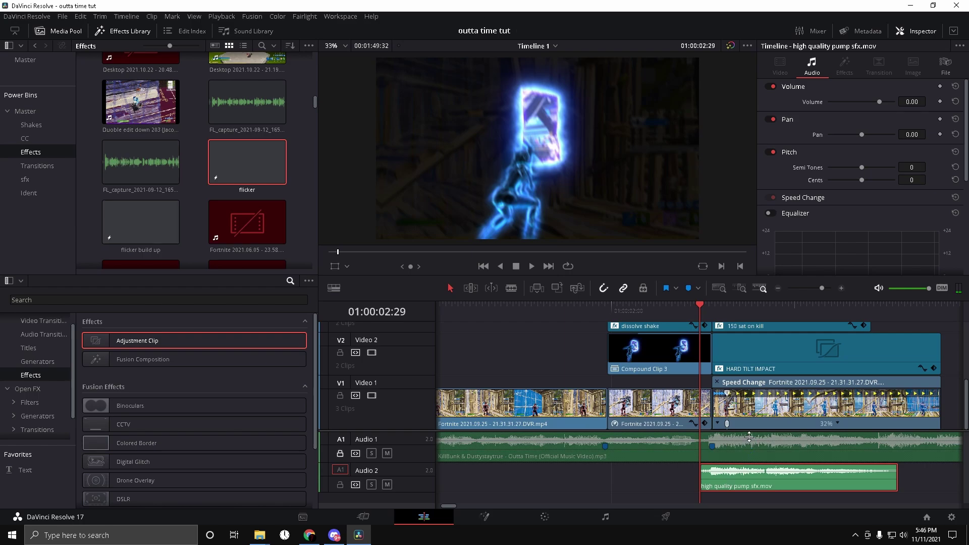
left_click_drag(750, 433, 754, 403)
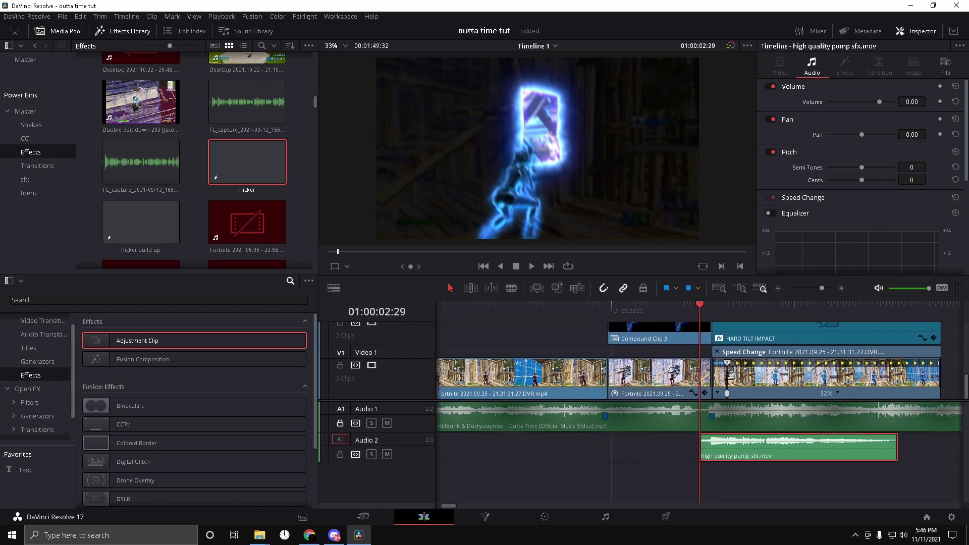
left_click_drag(0, 151, 563, 471)
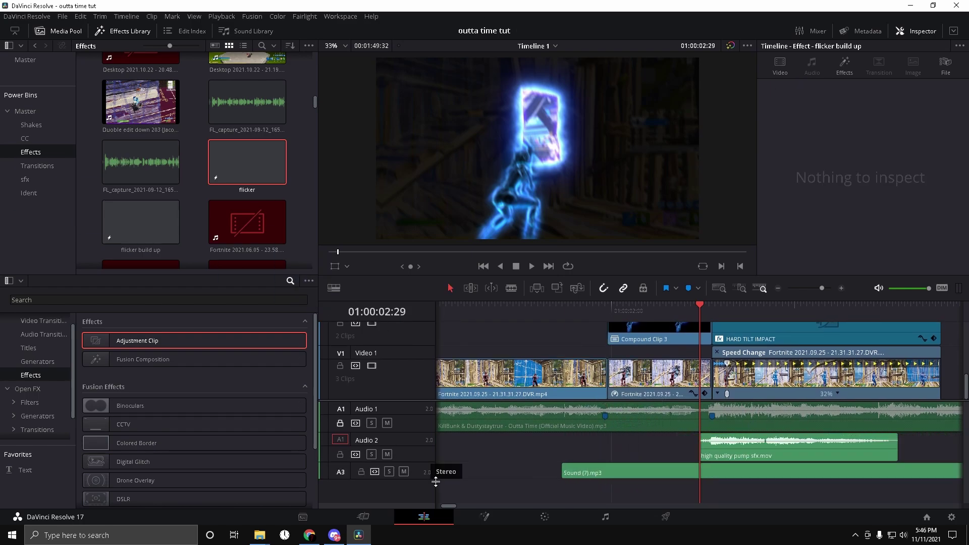
left_click_drag(434, 482, 438, 501)
Step: Shift Sound (7).mp3 slightly later to line its swell up with the impact at 01:00:02:33, and set its volume to -5
left_click(719, 304)
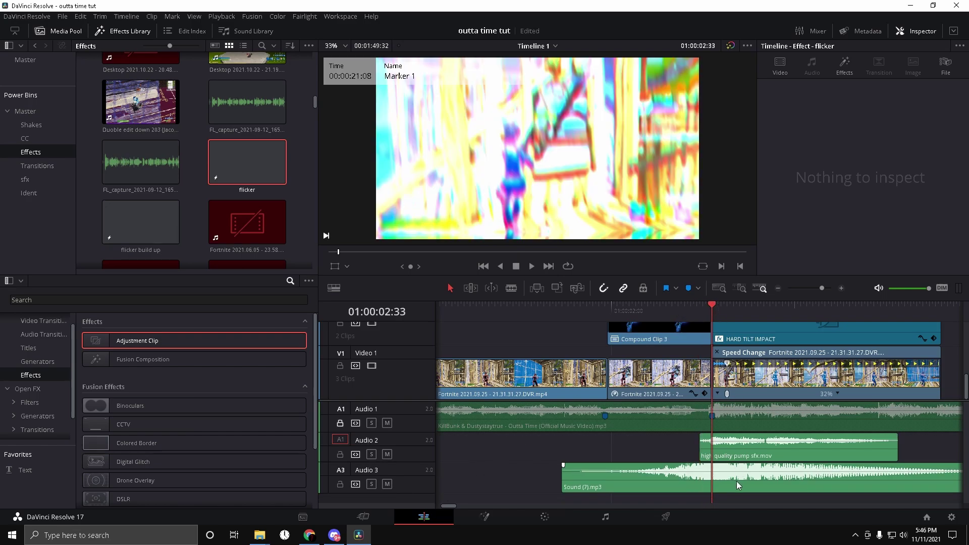
left_click_drag(741, 483, 759, 483)
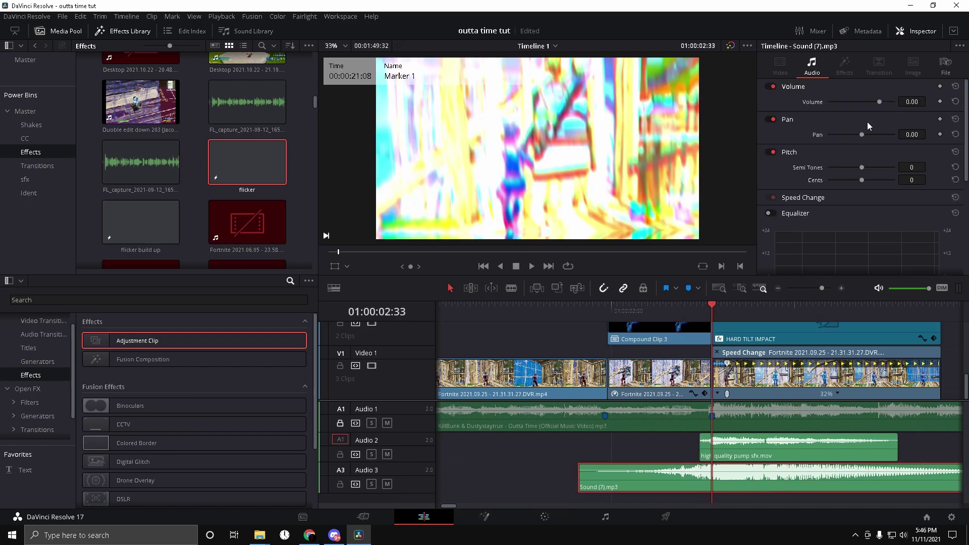
type("-5")
key("Return")
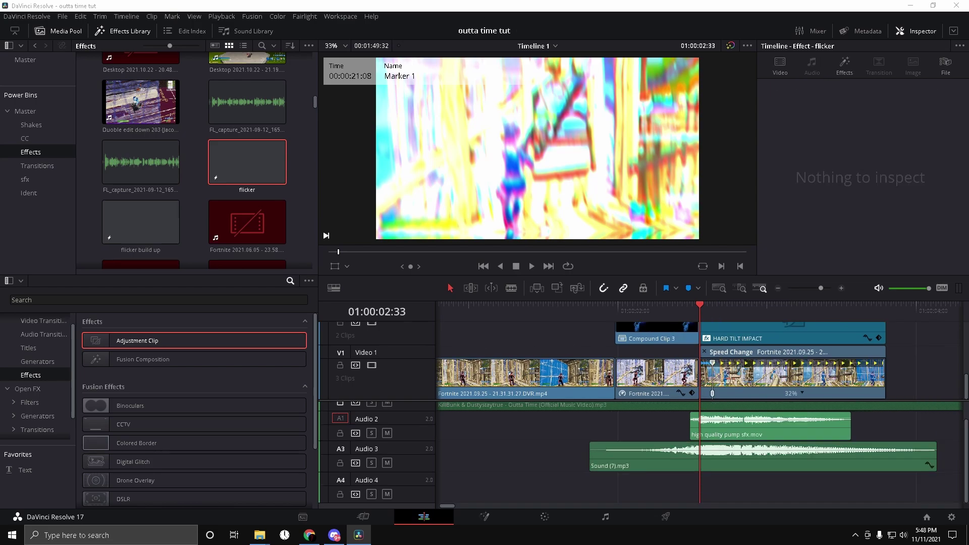
Step: Add !GodBuildupSFX.mp3 to Audio 4 and shift it later so its build-up leads into the impact
left_click_drag(539, 458, 487, 487)
left_click_drag(821, 288, 816, 294)
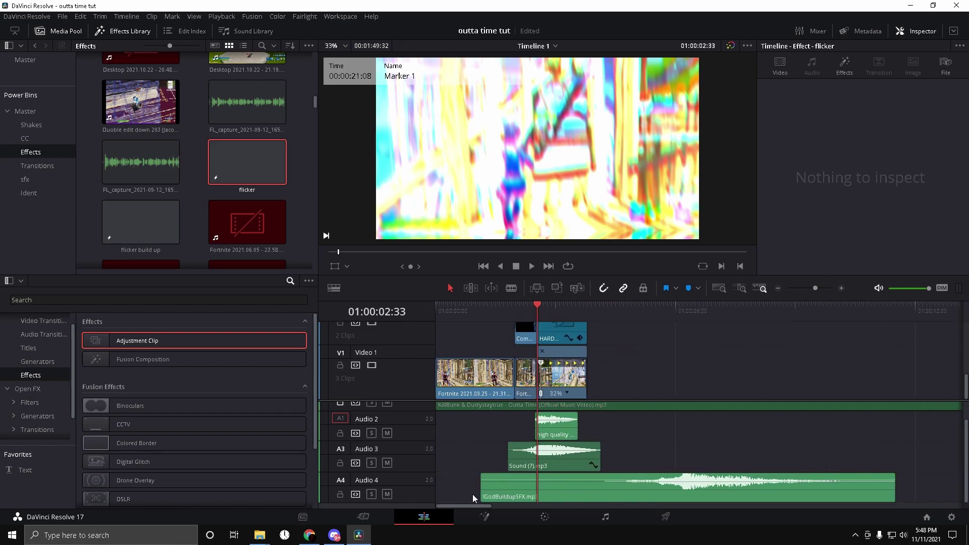
left_click_drag(484, 495, 535, 497)
Step: Split !GodBuildupSFX.mp3 at 01:00:02:43 and delete the part after the cut
left_click_drag(816, 289, 820, 288)
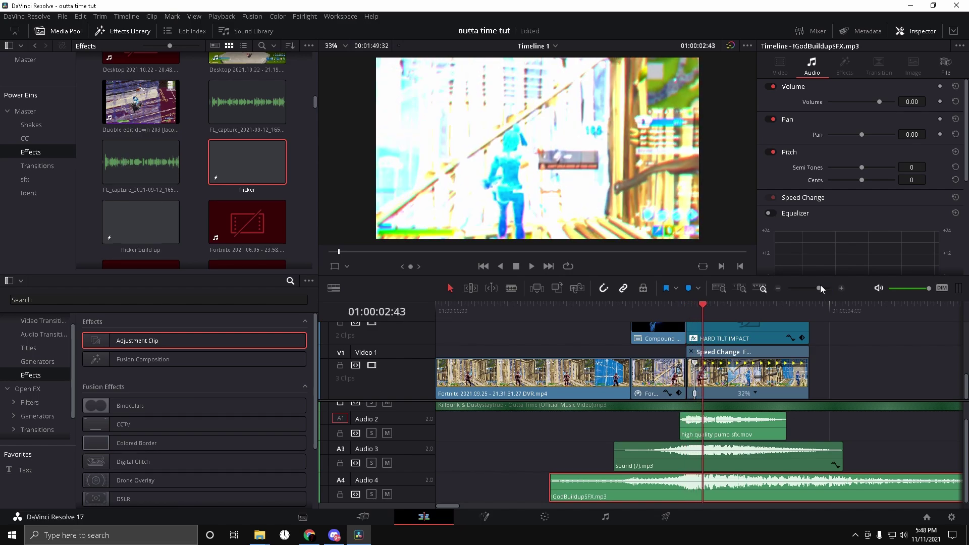
key("ctrl+b")
left_click(741, 498)
key("Delete")
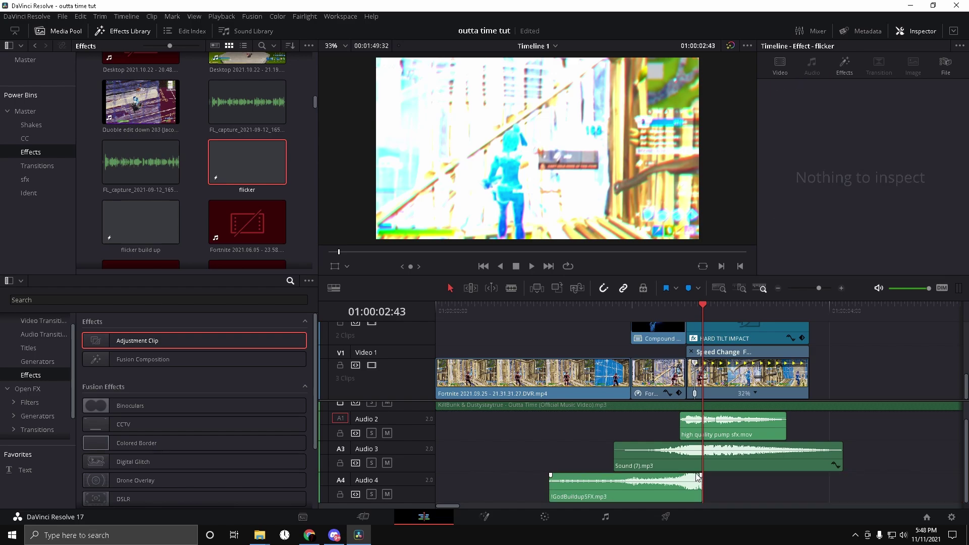
Step: Trim the start of !GodBuildupSFX.mp3 to where Compound Clip 3 begins, and fade the sound in and out
left_click_drag(702, 477, 690, 479)
left_click_drag(658, 310, 632, 336)
left_click_drag(553, 492, 637, 485)
left_click_drag(634, 476, 661, 478)
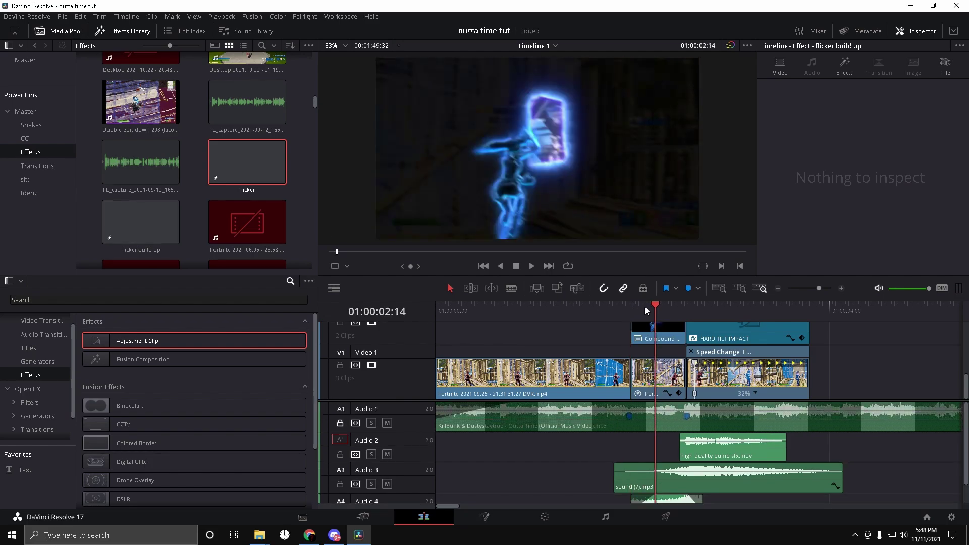
left_click_drag(655, 307, 653, 305)
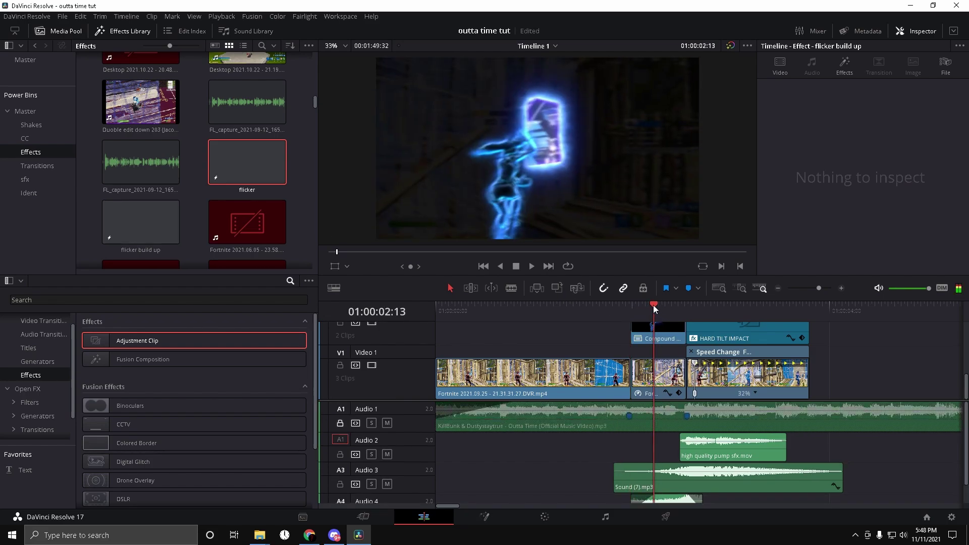